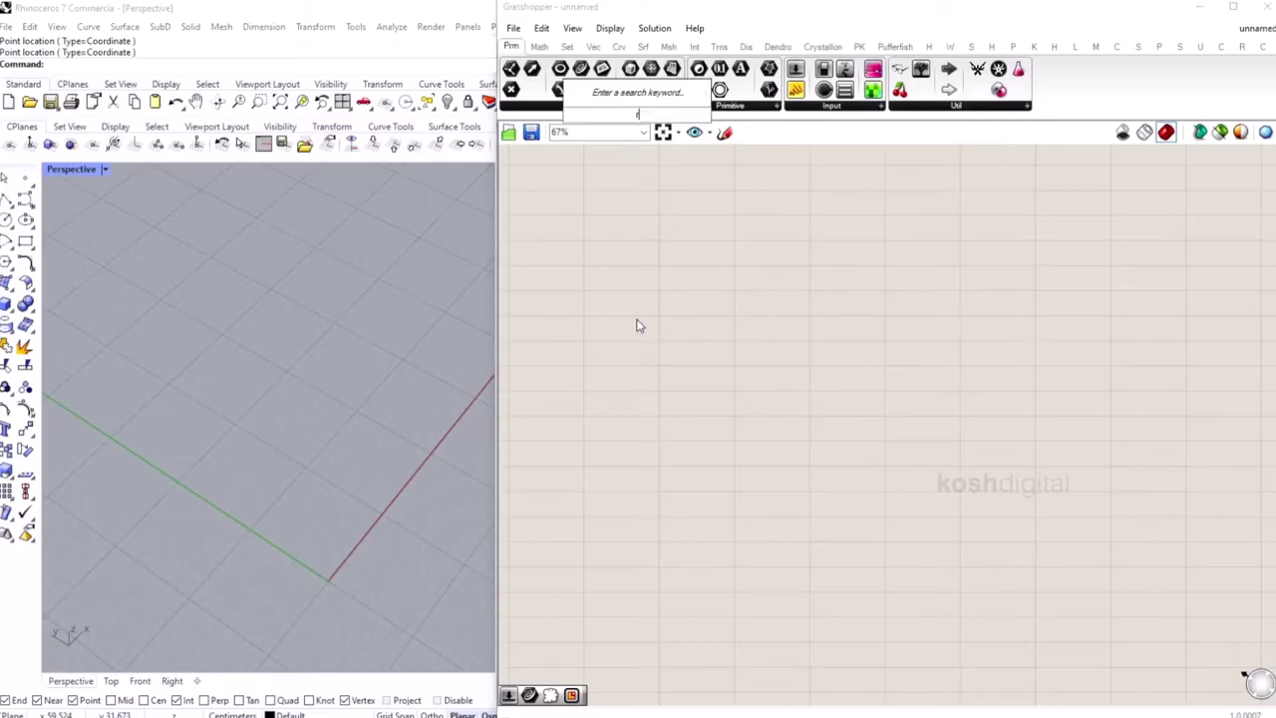
Place a Rectangle component on the empty canvas.
type("rec")
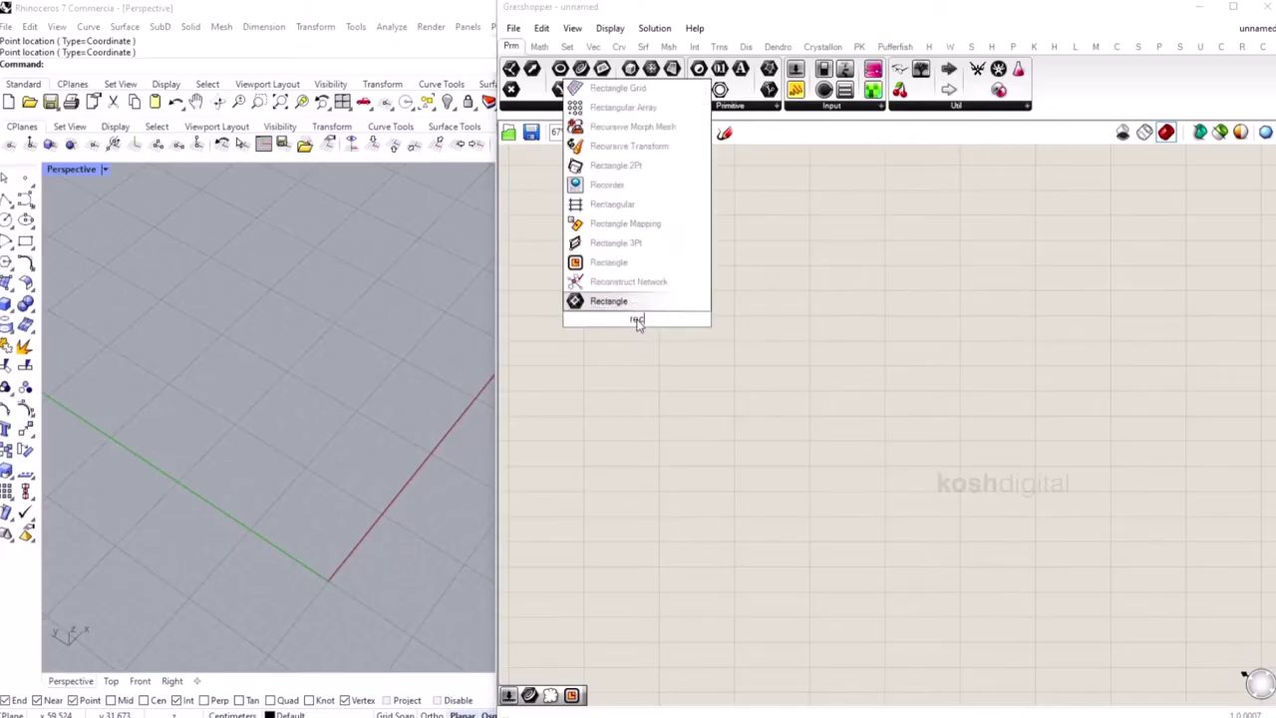
left_click(627, 270)
left_click_drag(632, 313, 737, 371)
scroll(337, 614, "up", 5)
left_click(675, 373)
Add number sliders of 35 and 70 and connect them to the rectangle's X Size and Y Size inputs.
left_click(617, 401)
double_click(617, 402)
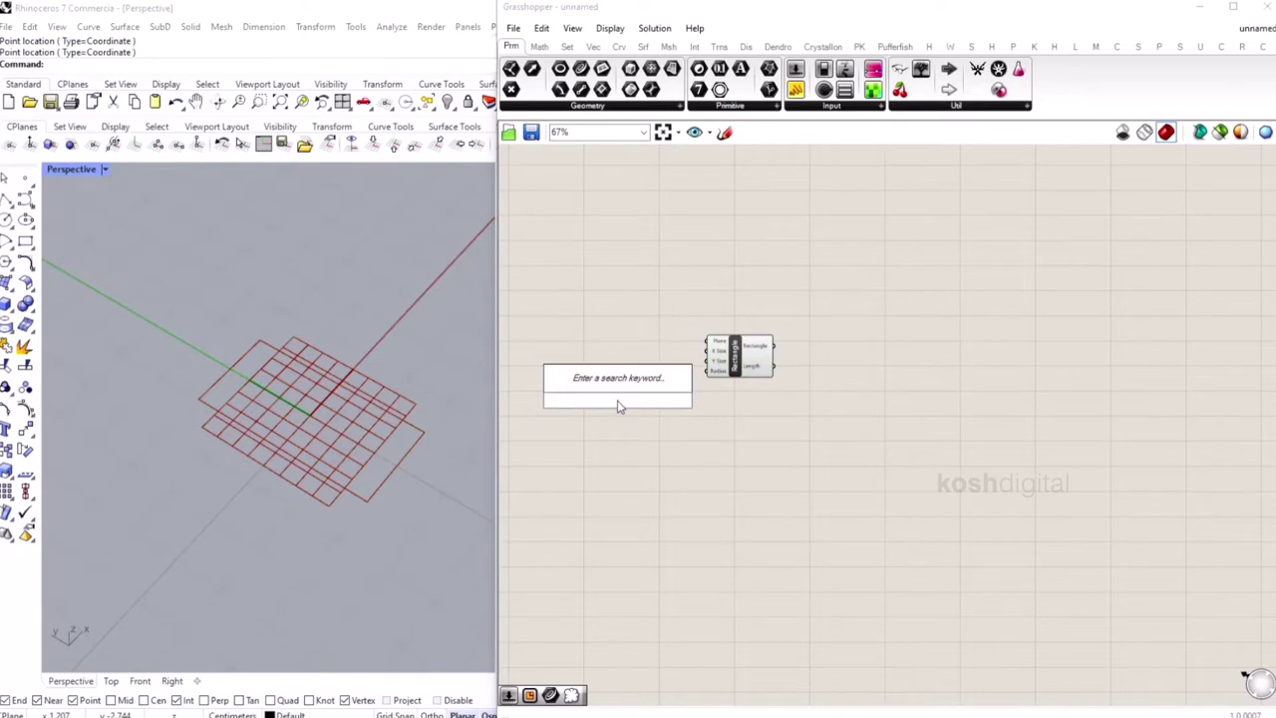
type("35")
key("Return")
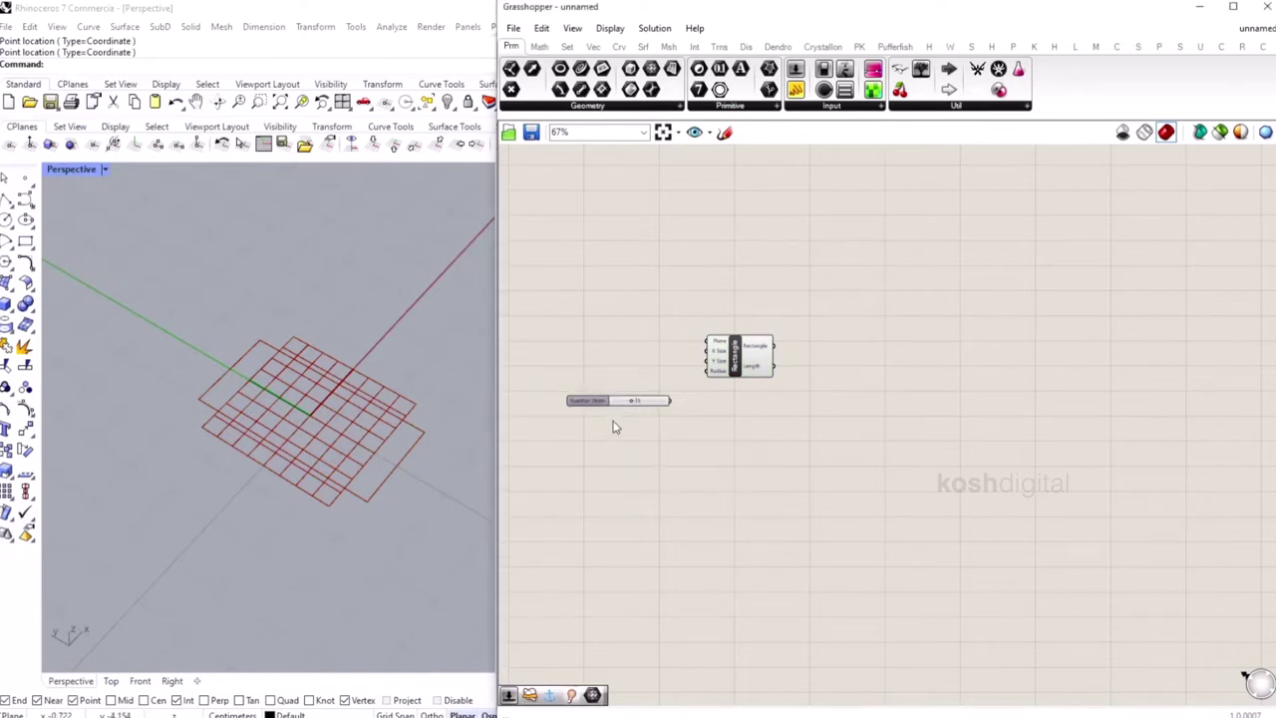
double_click(614, 423)
type("slider")
key("Return")
scroll(644, 402, "up", 4)
left_click_drag(809, 321, 794, 423)
left_click_drag(688, 398, 734, 430)
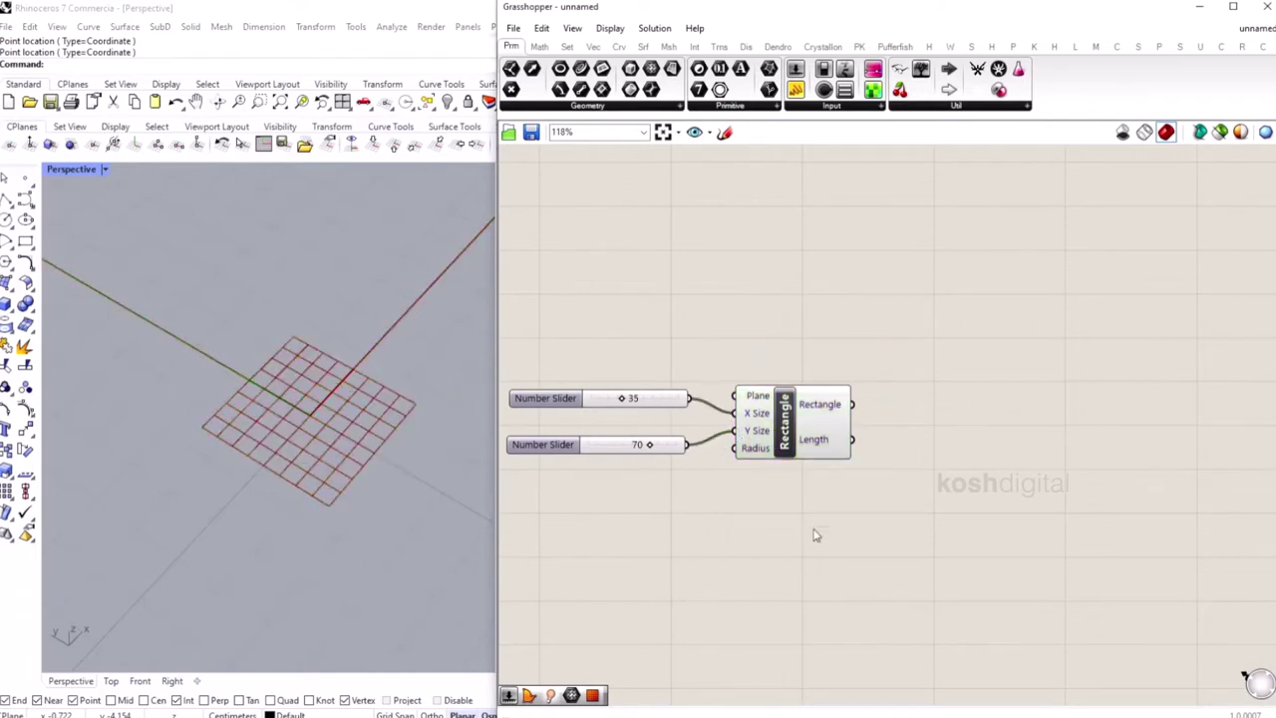
Add a Mesh Plane component beside the rectangle and feed the Rectangle output into its Boundary input.
scroll(847, 528, "up", 1)
double_click(897, 514)
type("mesh plane")
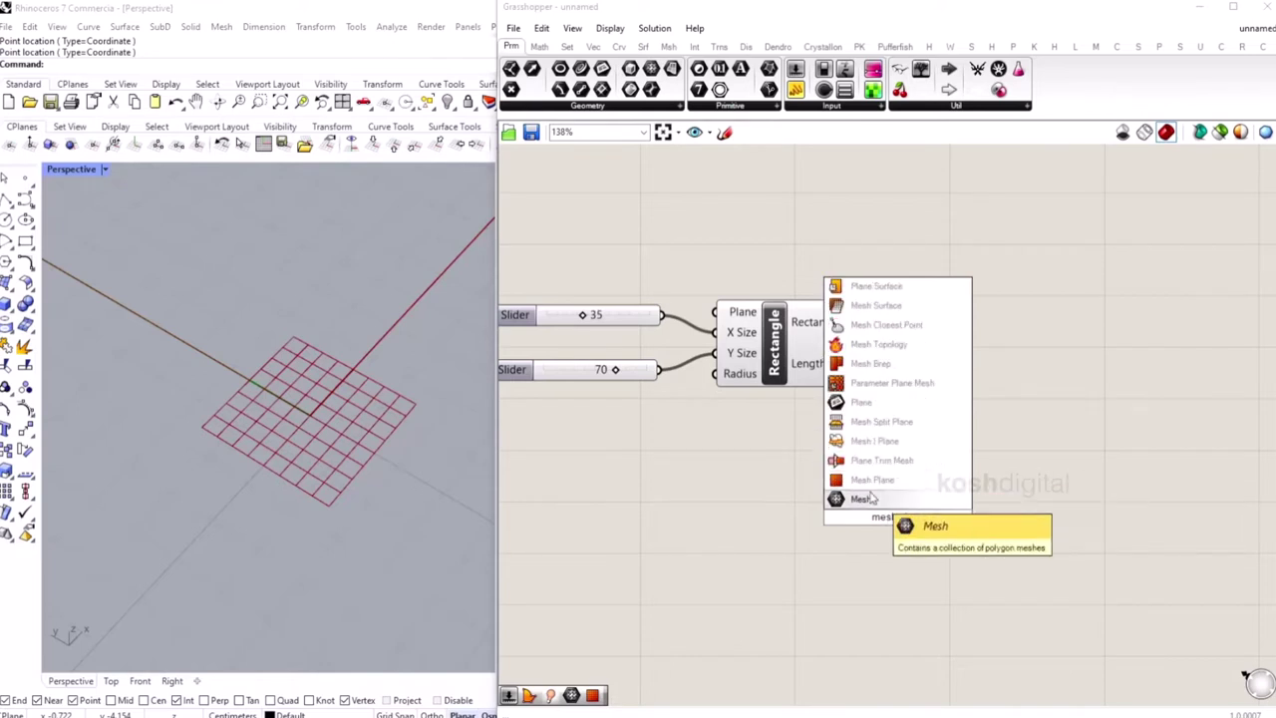
left_click(868, 499)
scroll(227, 351, "down", 3)
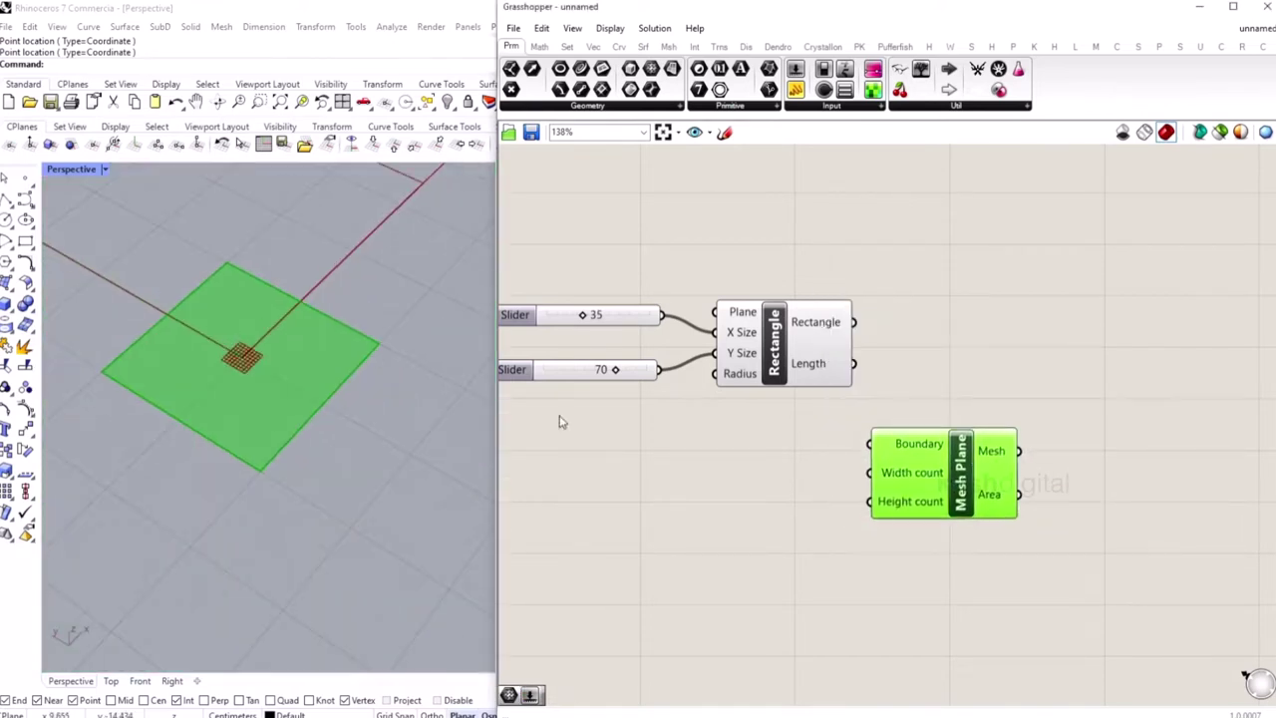
left_click(846, 498)
left_click_drag(855, 323, 885, 442)
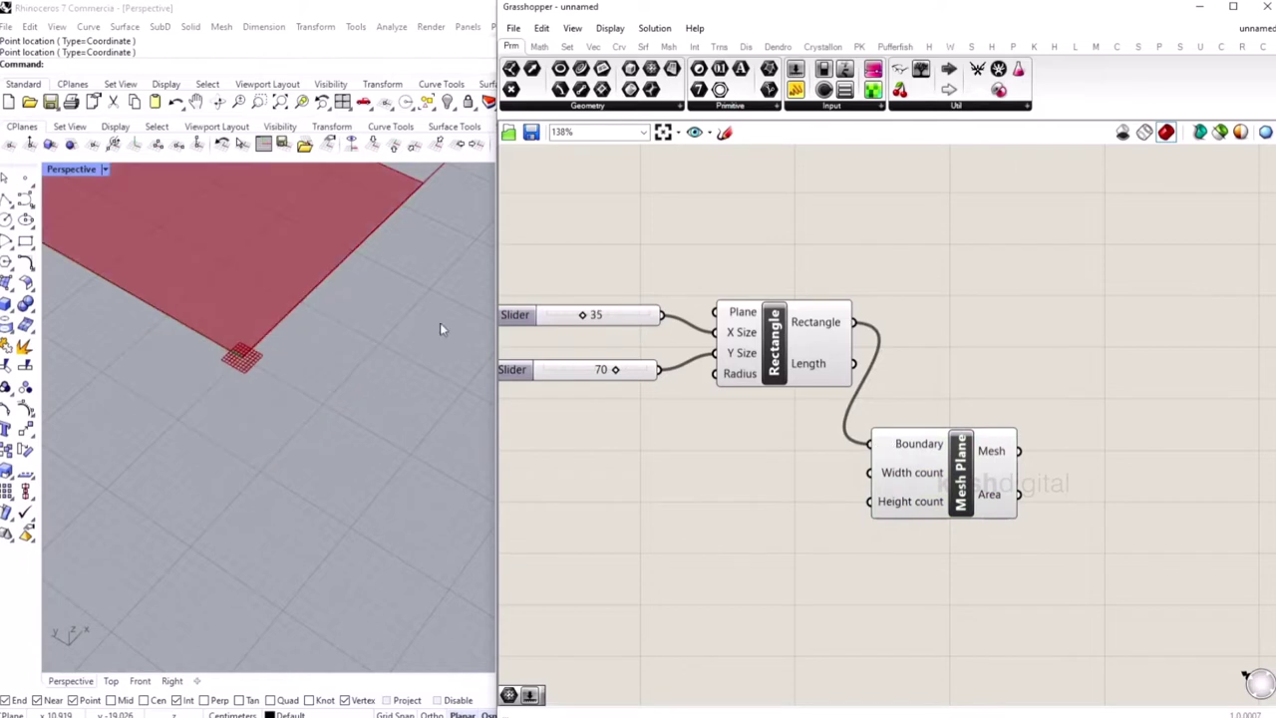
scroll(313, 505, "down", 8)
scroll(178, 289, "up", 4)
left_click_drag(954, 476, 986, 457)
Create two number sliders with values 25 and 50 below the Rectangle component.
left_click(825, 533)
double_click(777, 503)
type("25")
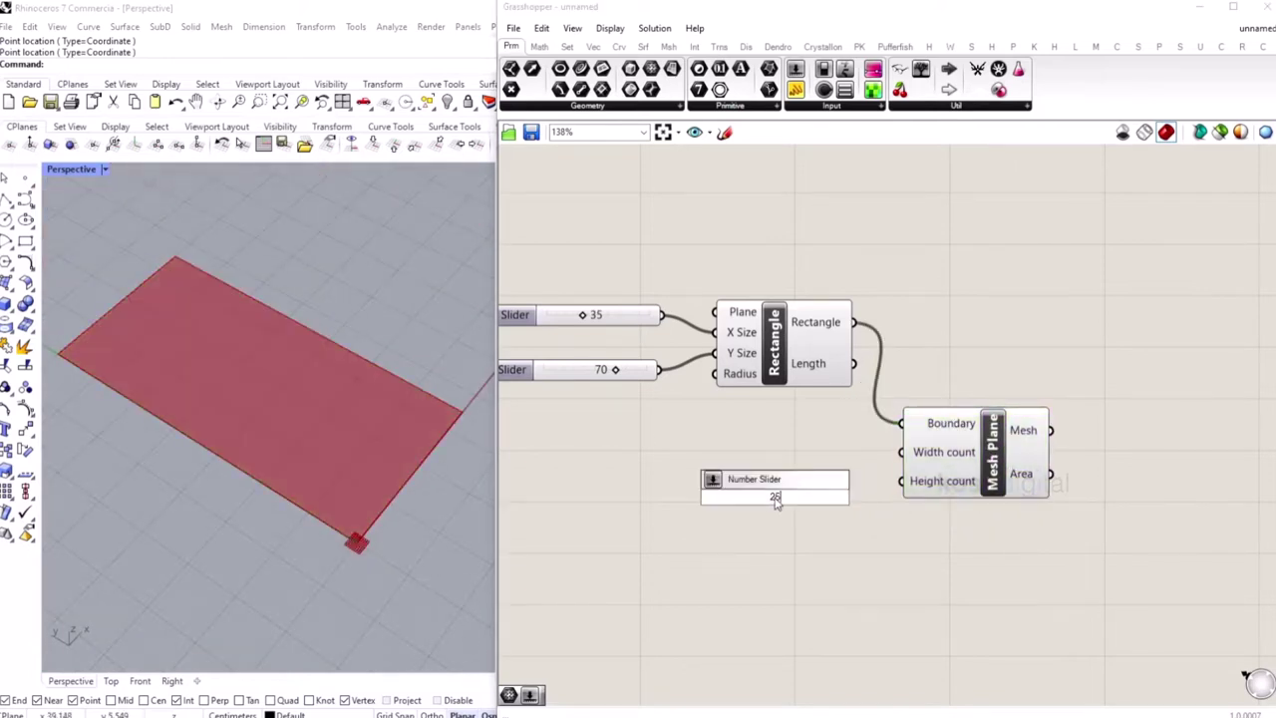
key("Return")
double_click(709, 550)
type("50")
key("Return")
left_click_drag(704, 572, 674, 470)
left_click(746, 476)
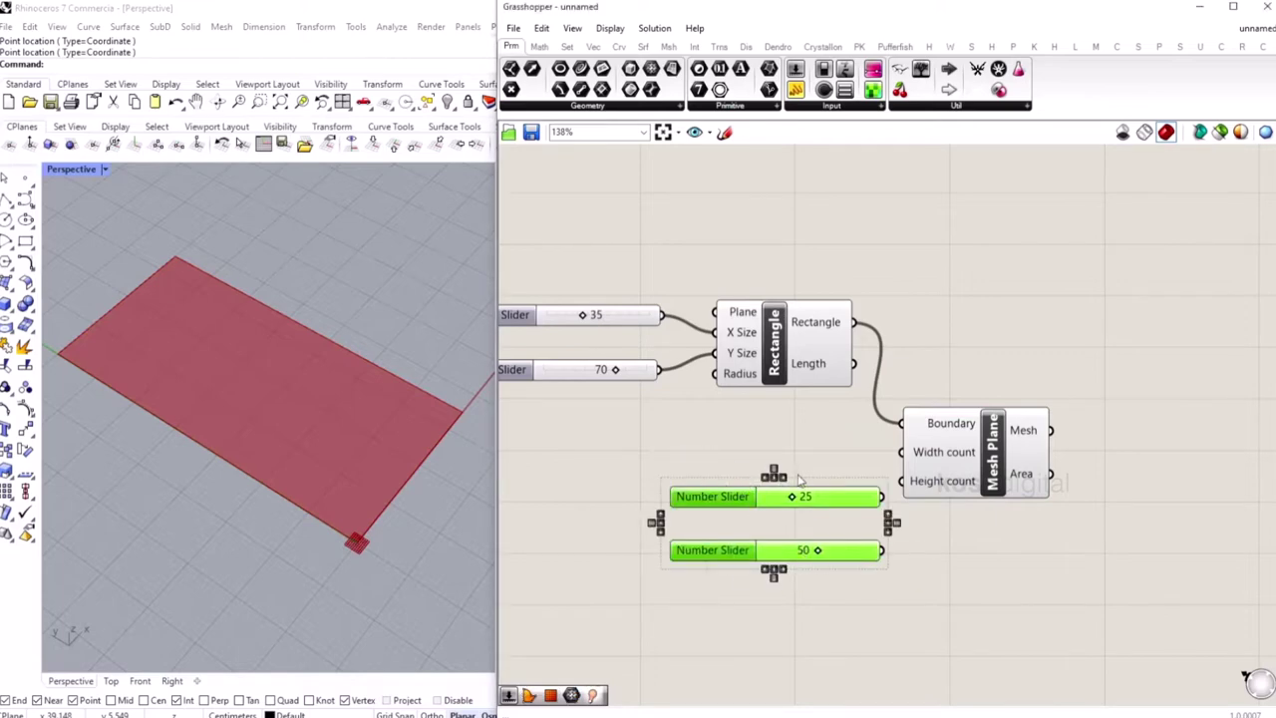
Line up the 25 and 50 sliders beside Mesh Plane and connect them to Width count and Height count.
left_click(783, 481)
left_click_drag(732, 459, 676, 600)
left_click_drag(702, 495, 672, 457)
left_click(883, 519)
left_click_drag(855, 461, 903, 457)
left_click_drag(854, 513, 903, 482)
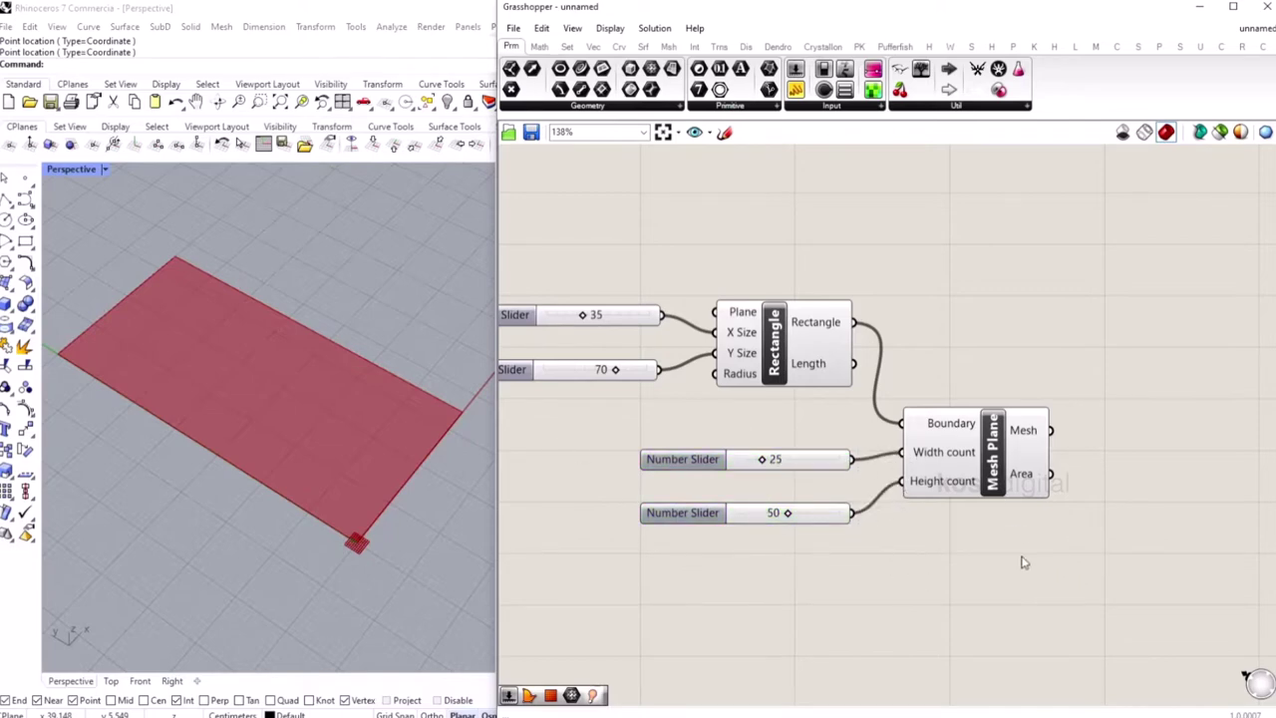
Add a Mesh parameter, connect Mesh Plane's Mesh output to it, and align it with that output.
double_click(1134, 536)
type("mesh")
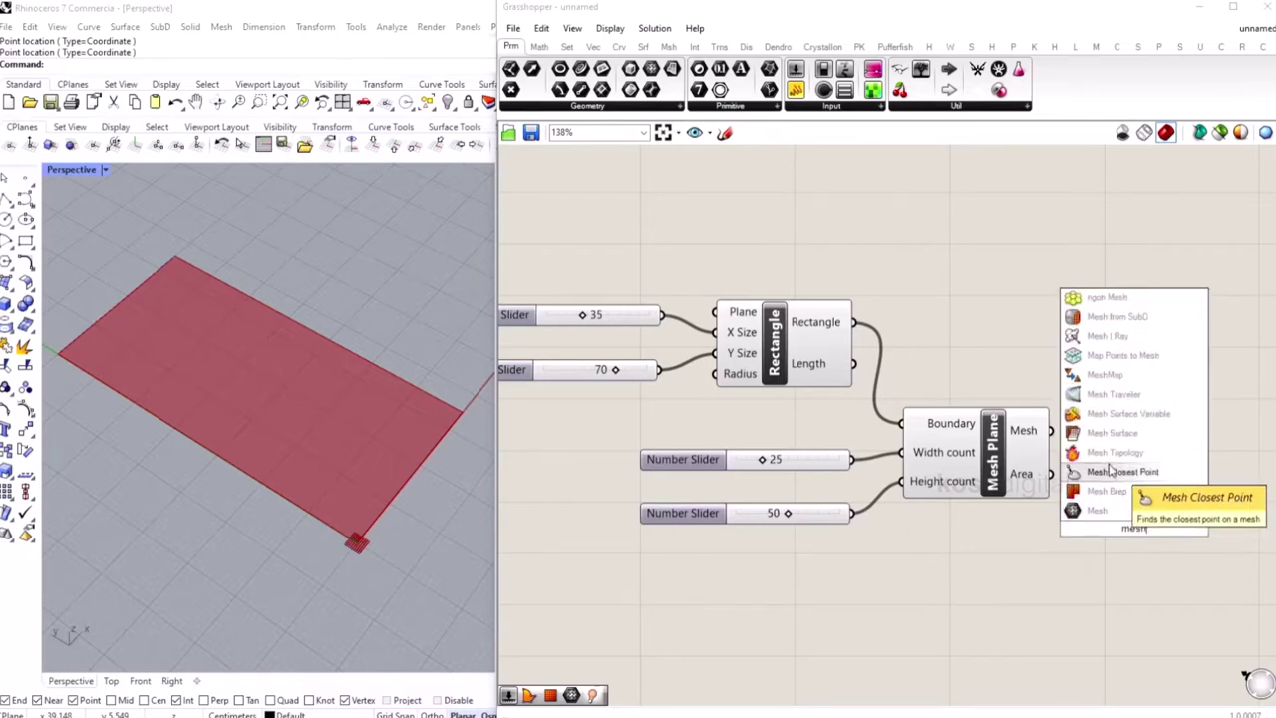
left_click(1096, 510)
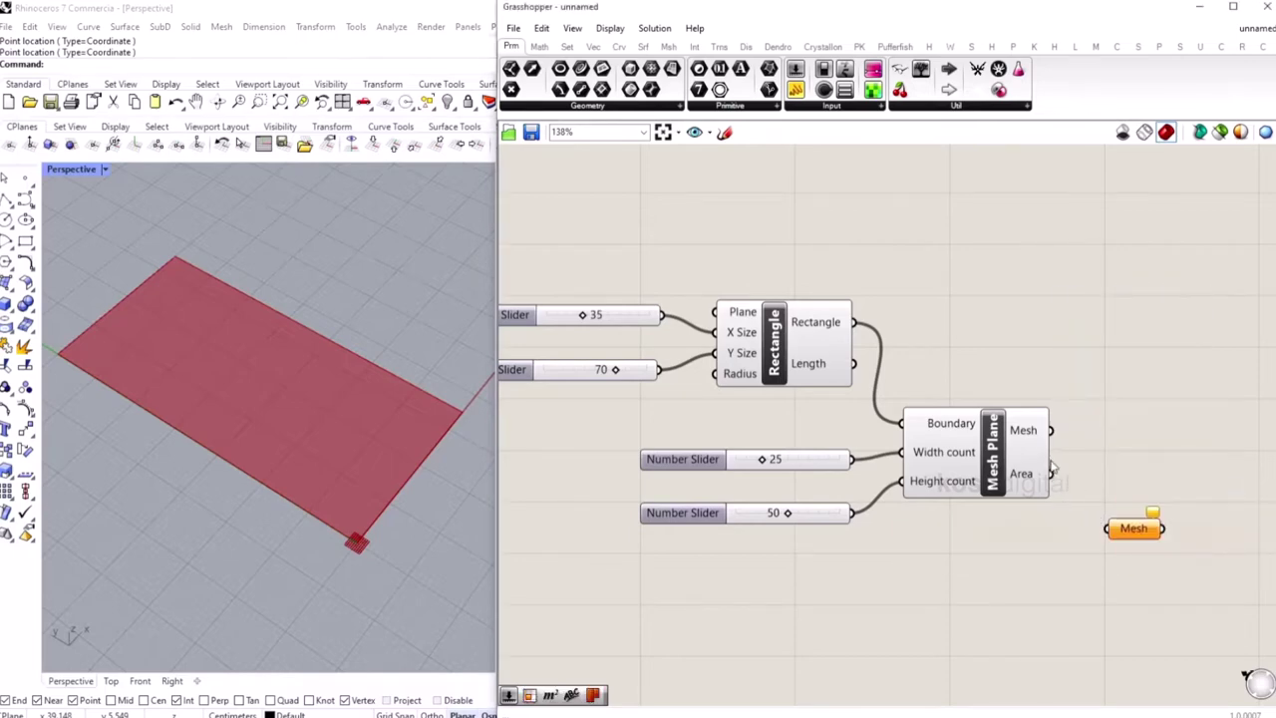
left_click_drag(1054, 433, 1109, 528)
left_click_drag(1137, 530, 1167, 432)
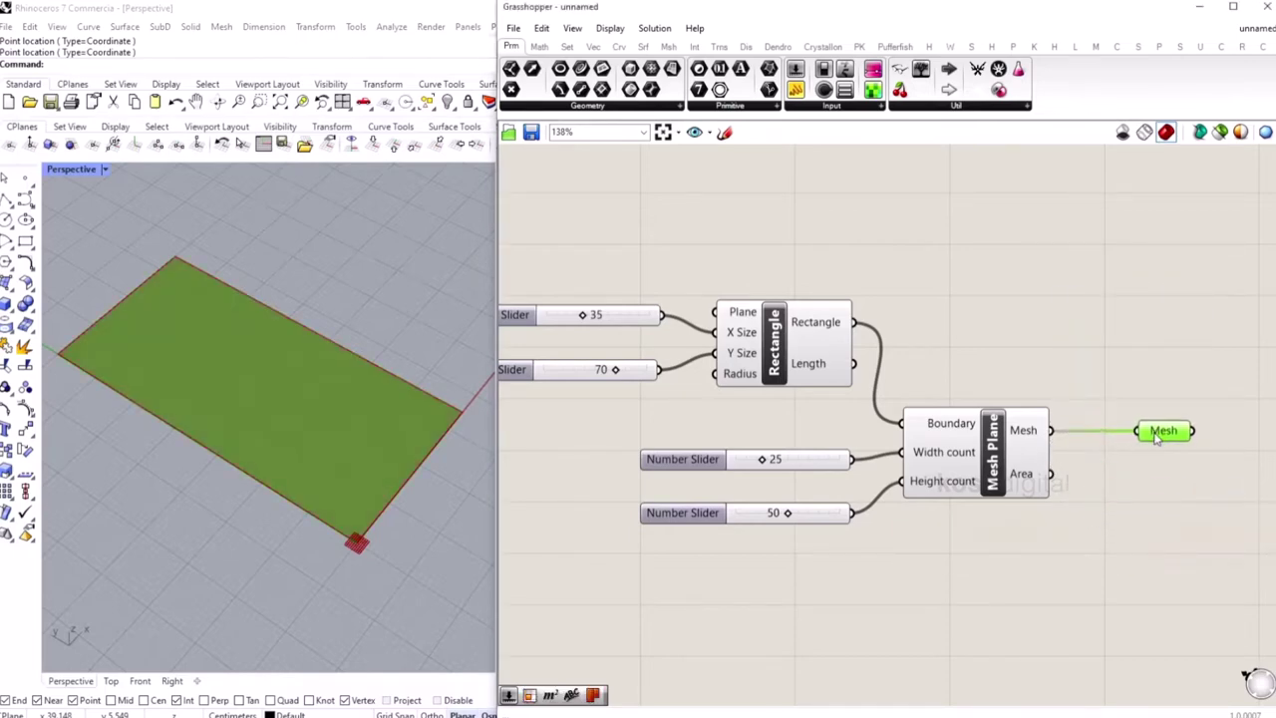
Group the rectangle, Mesh Plane and their four number sliders together.
left_click(1043, 592)
left_click_drag(1028, 586, 566, 264)
key("ctrl+g")
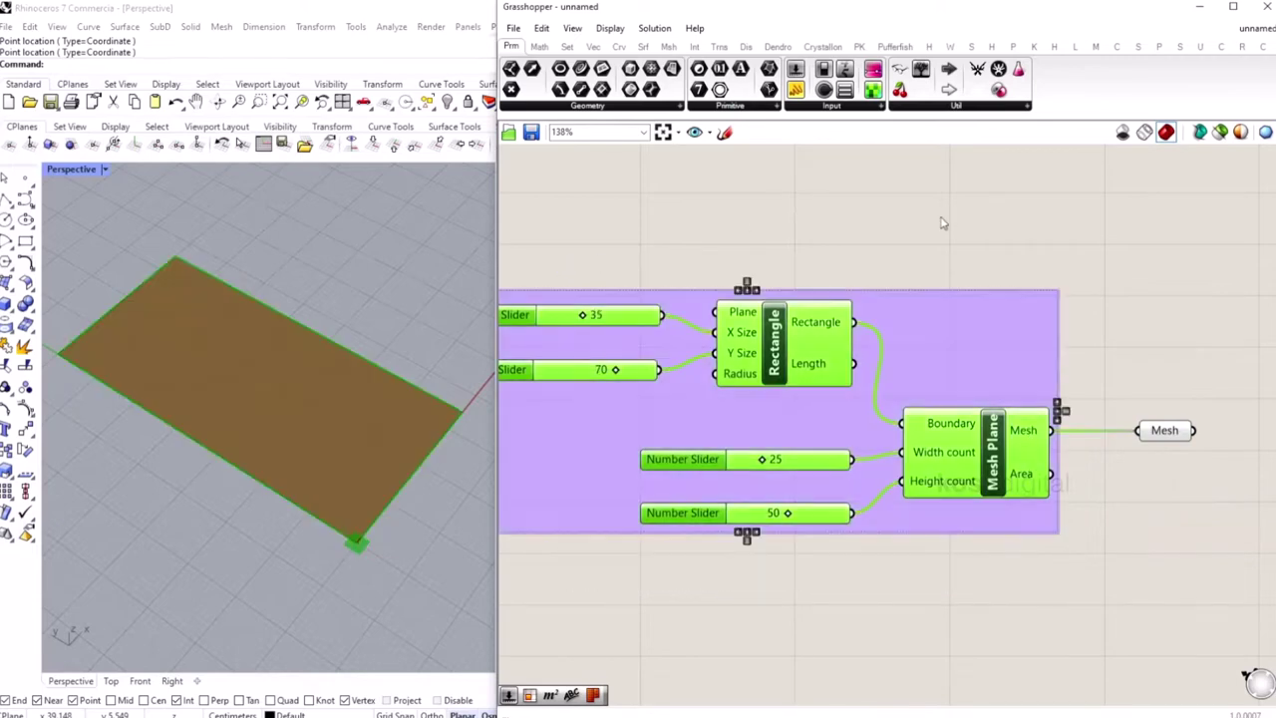
left_click(956, 219)
Add a Scribble note below the group reading "base mesh subdivision".
double_click(864, 583)
type("scribb")
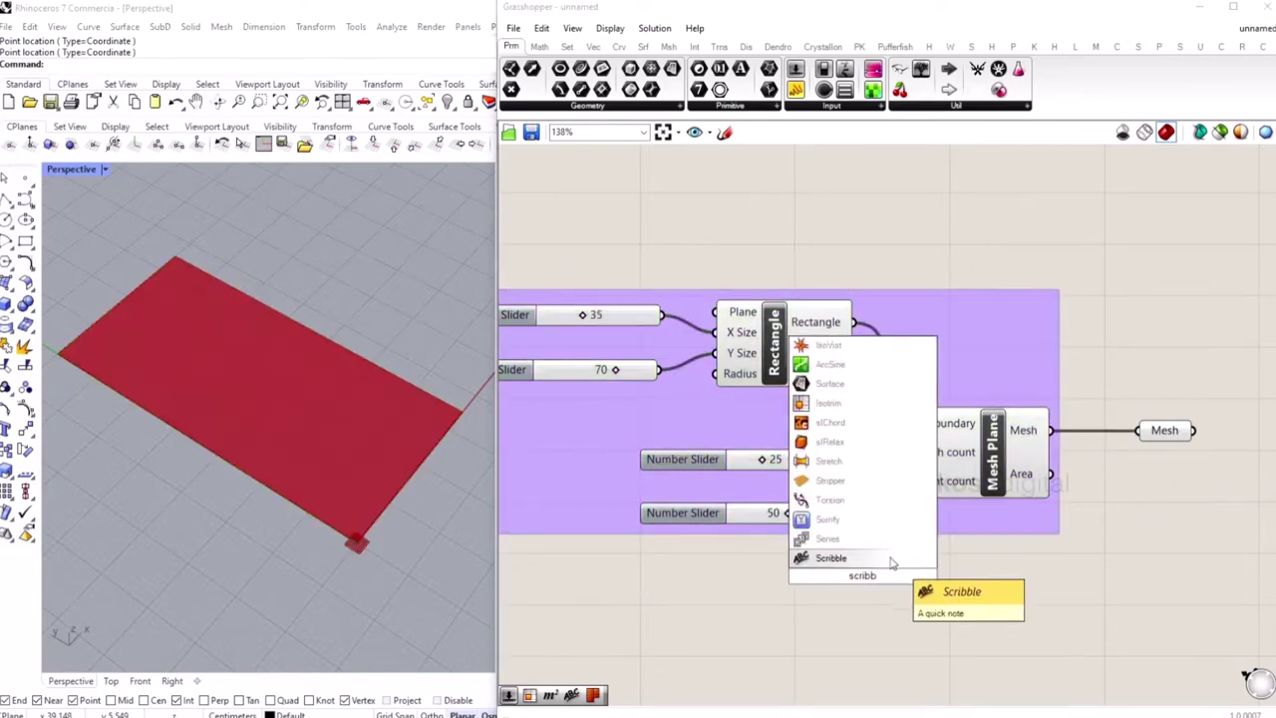
left_click(897, 561)
double_click(838, 586)
type("base mesh subdivision")
left_click(872, 671)
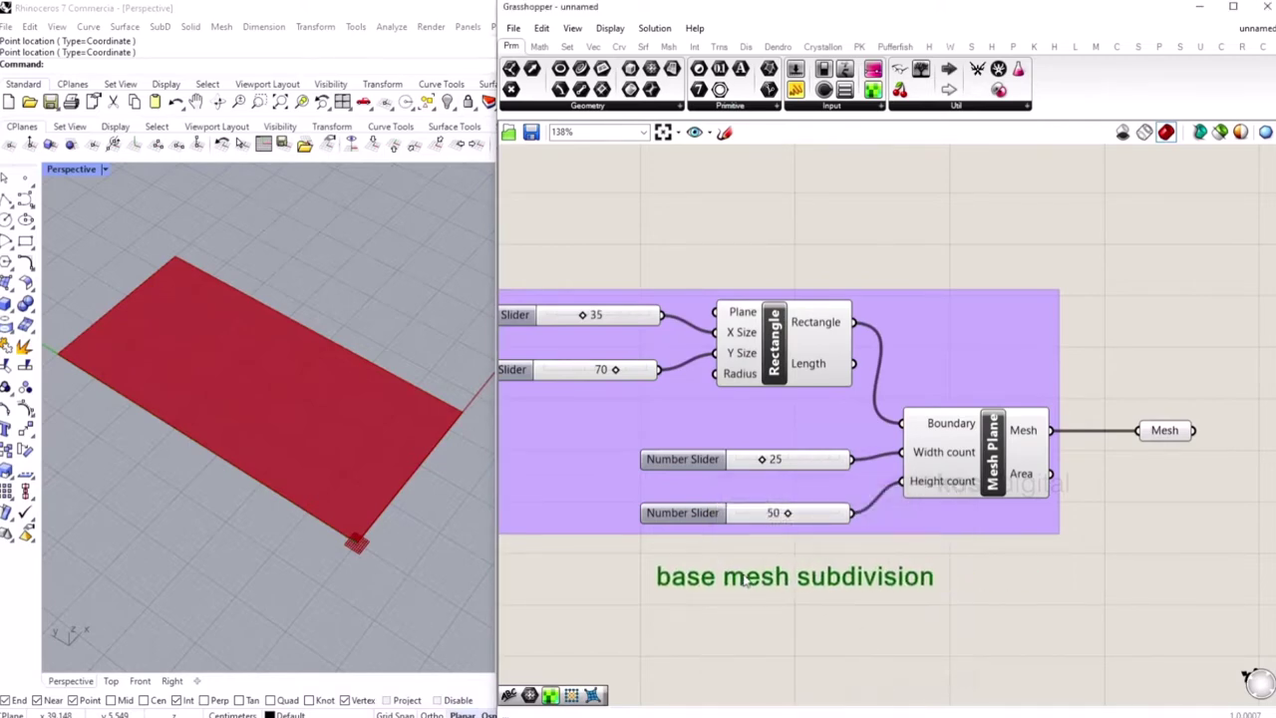
Include the "base mesh subdivision" note in the group above it.
right_click(616, 514)
left_click(660, 630)
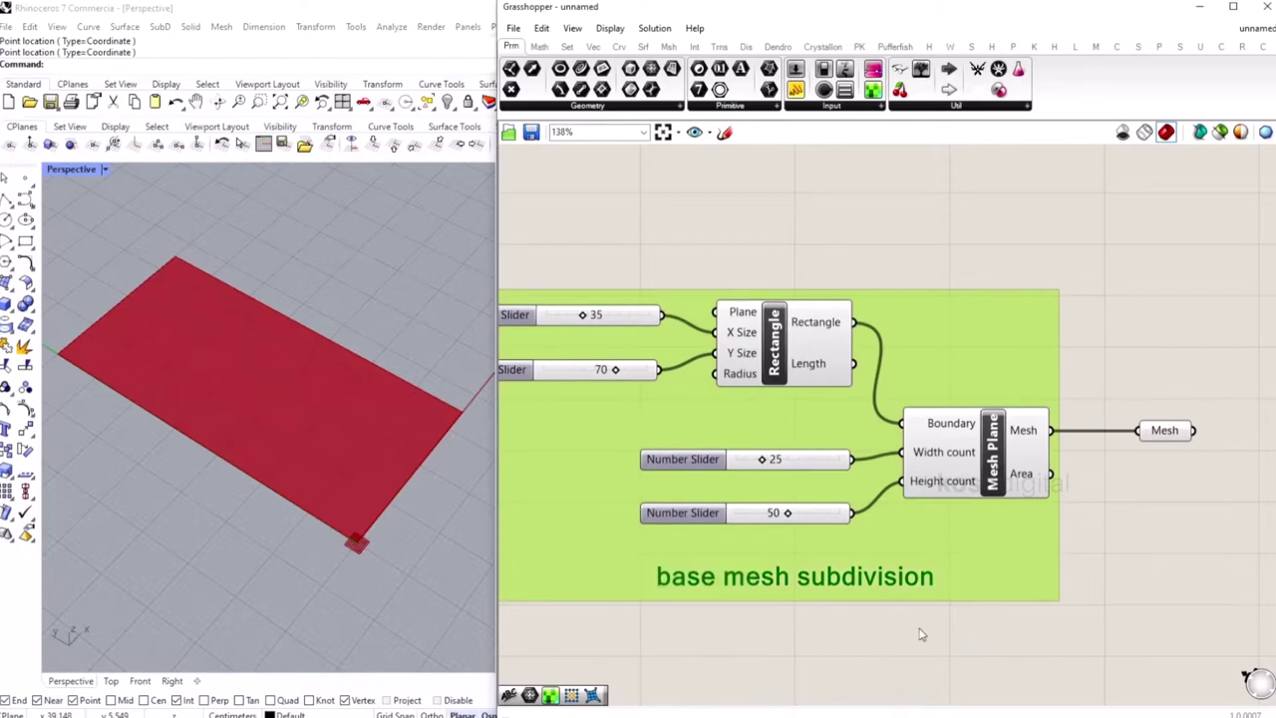
scroll(985, 550, "down", 4)
left_click(880, 510)
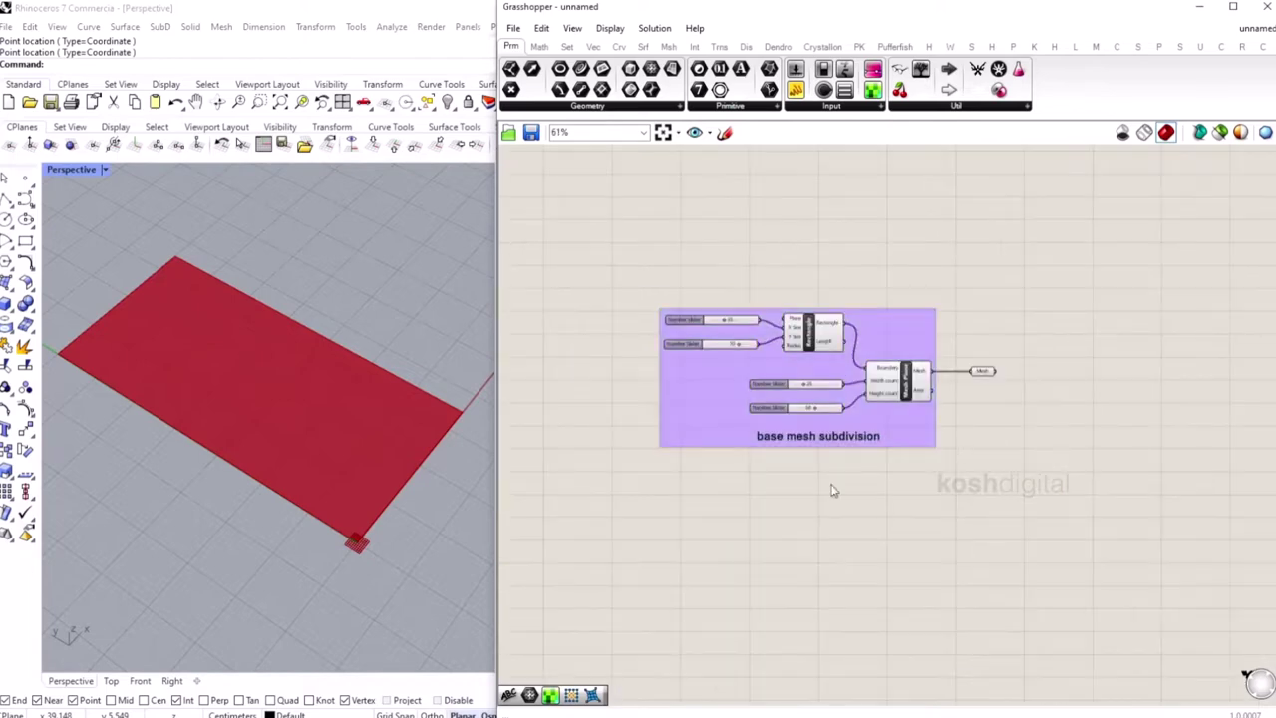
Add a NakedVertices component and connect the Mesh parameter to its Mesh input.
right_click_drag(359, 510, 288, 421)
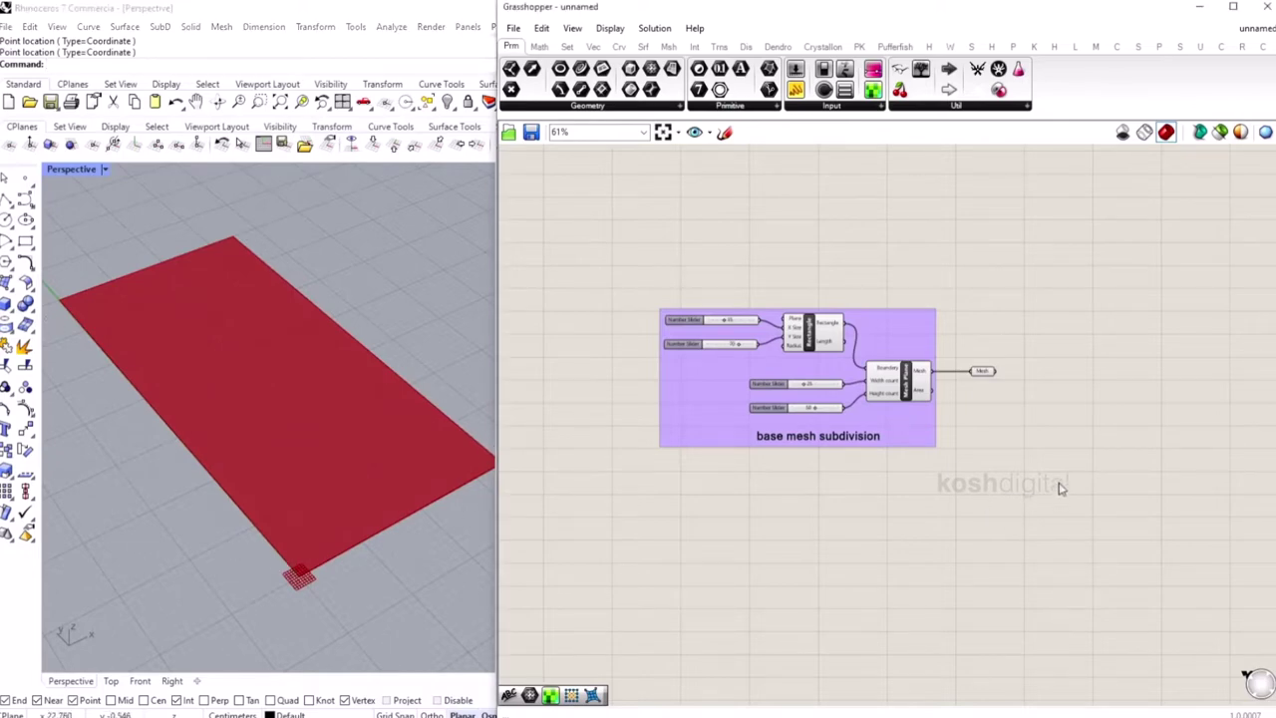
scroll(1047, 503, "up", 1)
double_click(1029, 513)
type("naked")
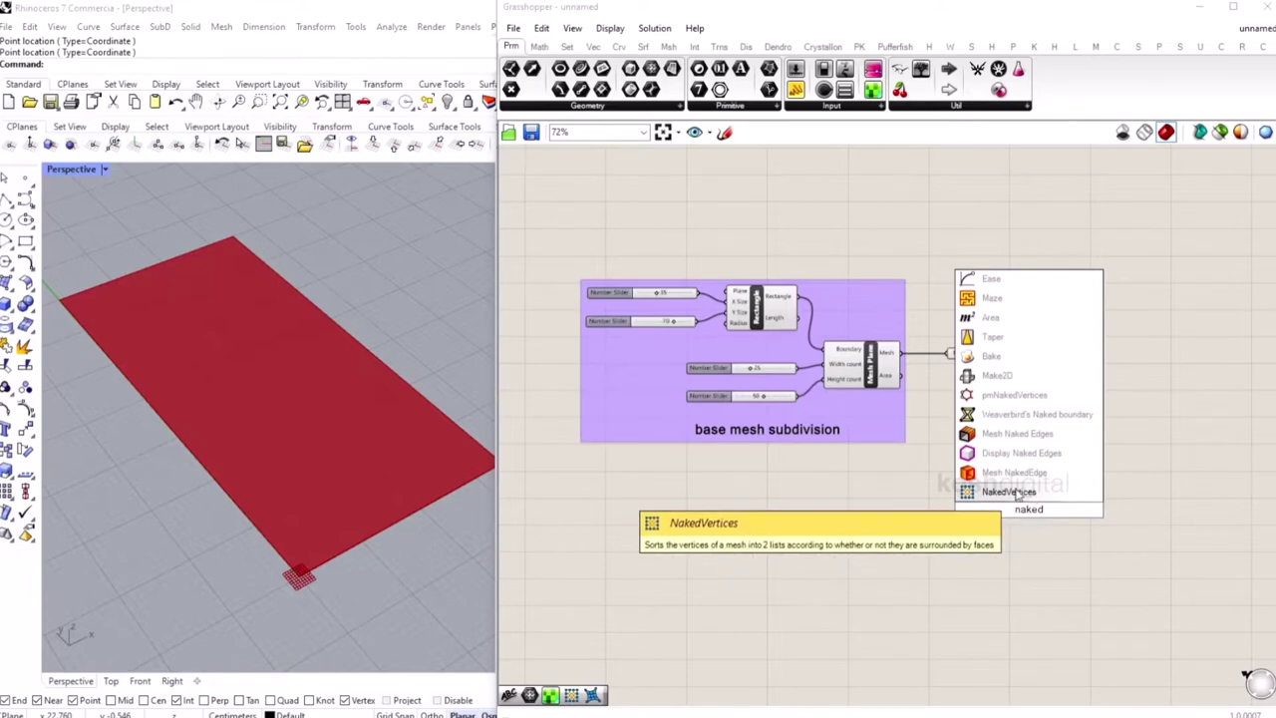
left_click(1016, 492)
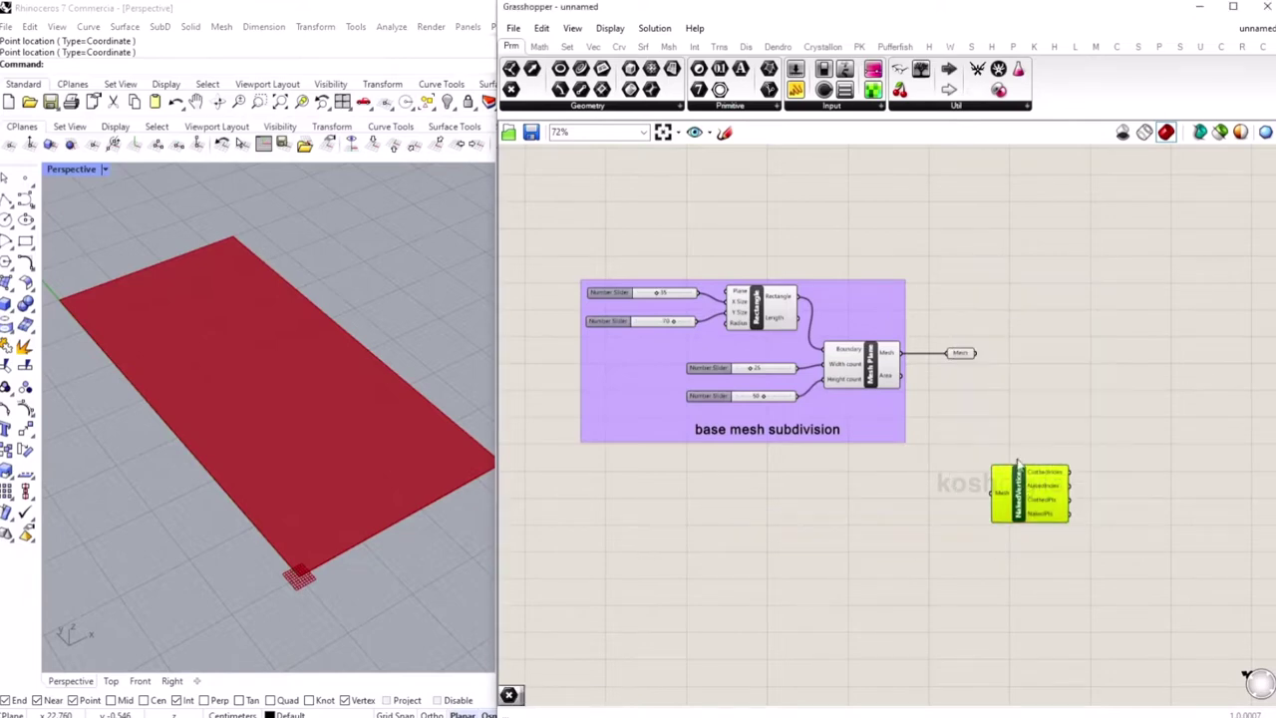
left_click_drag(977, 353, 996, 493)
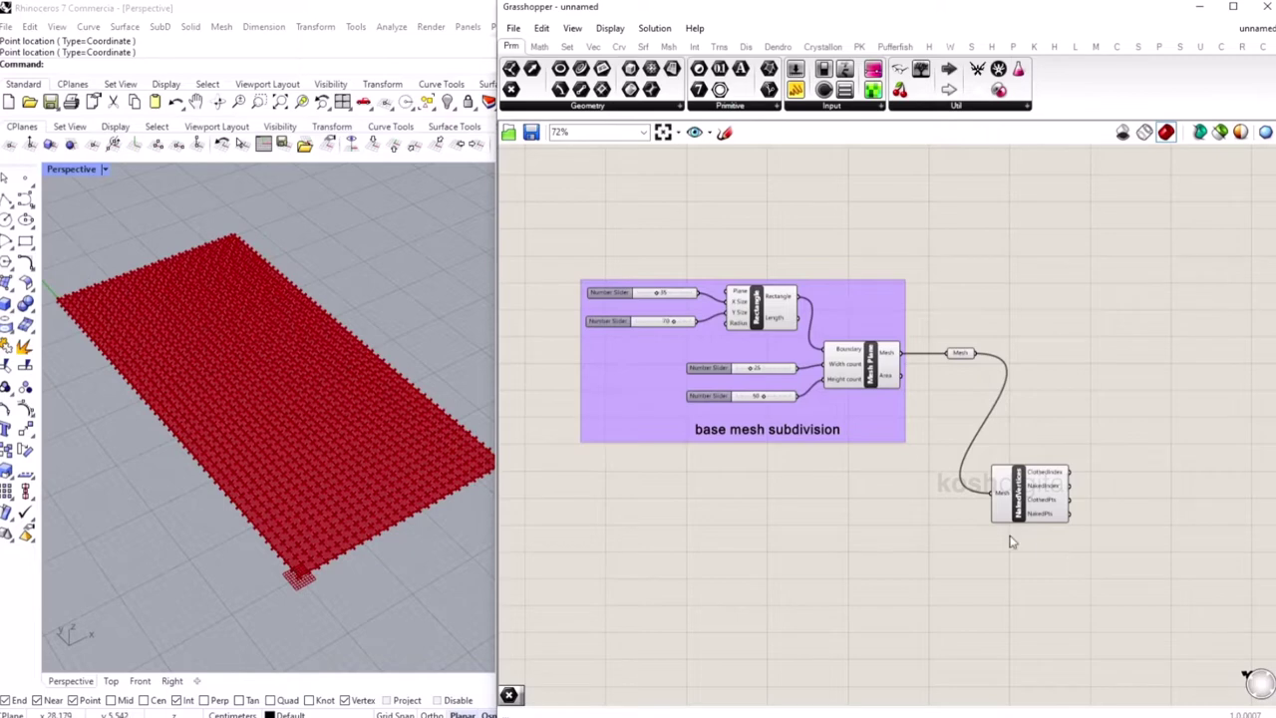
Add a Point parameter and connect it to the NakedPts output of NakedVertices.
mouse_move(1042, 479)
mouse_move(1045, 503)
double_click(1011, 570)
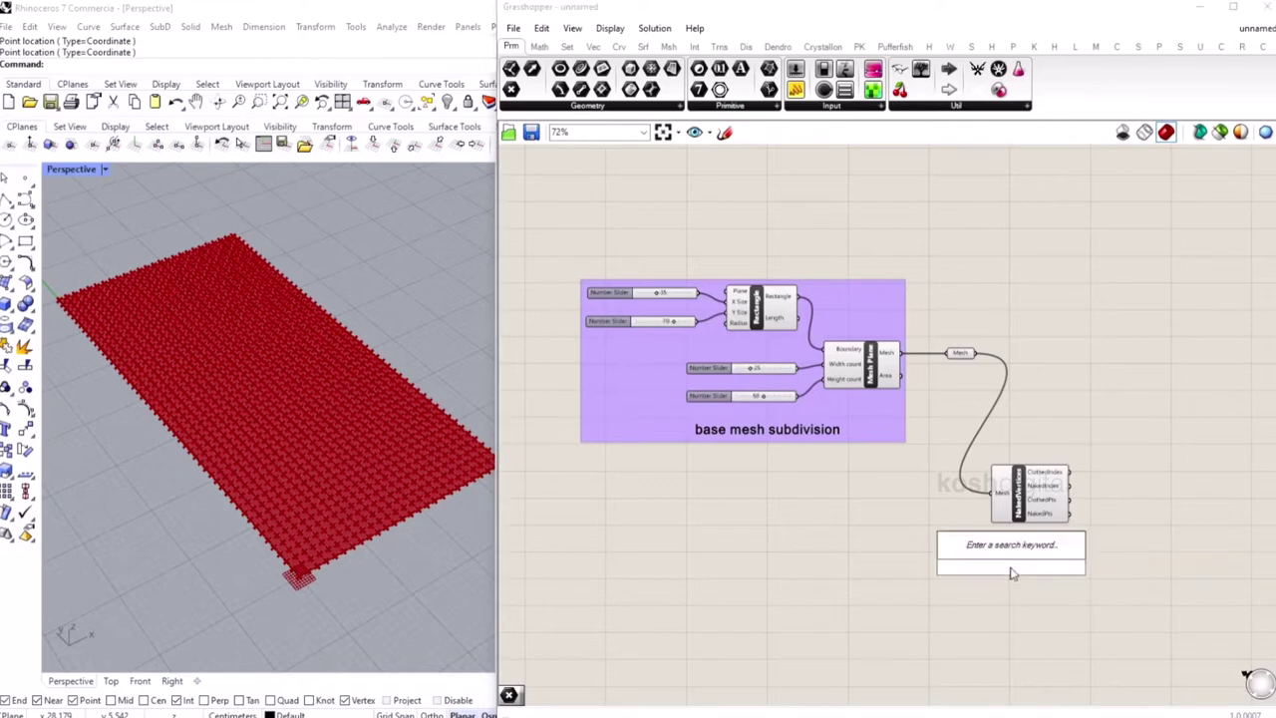
type("point")
key("Return")
left_click_drag(1015, 578, 1097, 516)
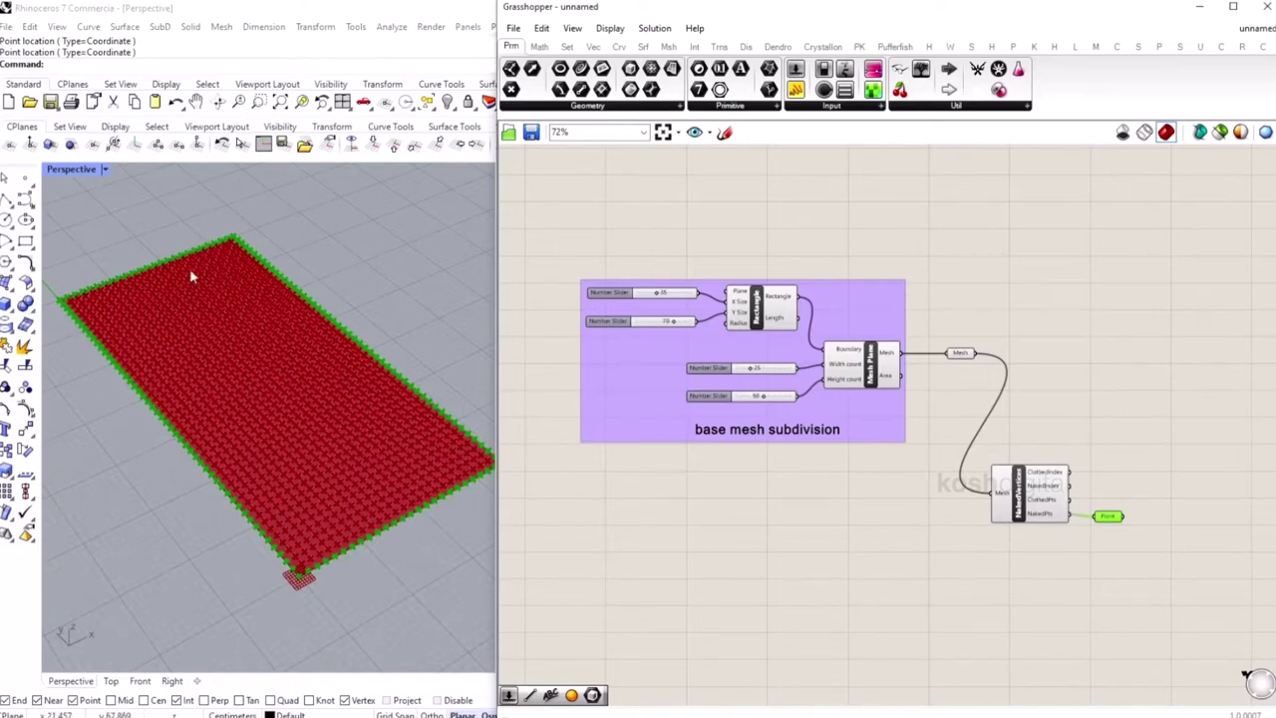
Turn off the preview of all components in the base mesh subdivision group.
left_click(723, 561)
left_click_drag(949, 509, 564, 264)
right_click(918, 220)
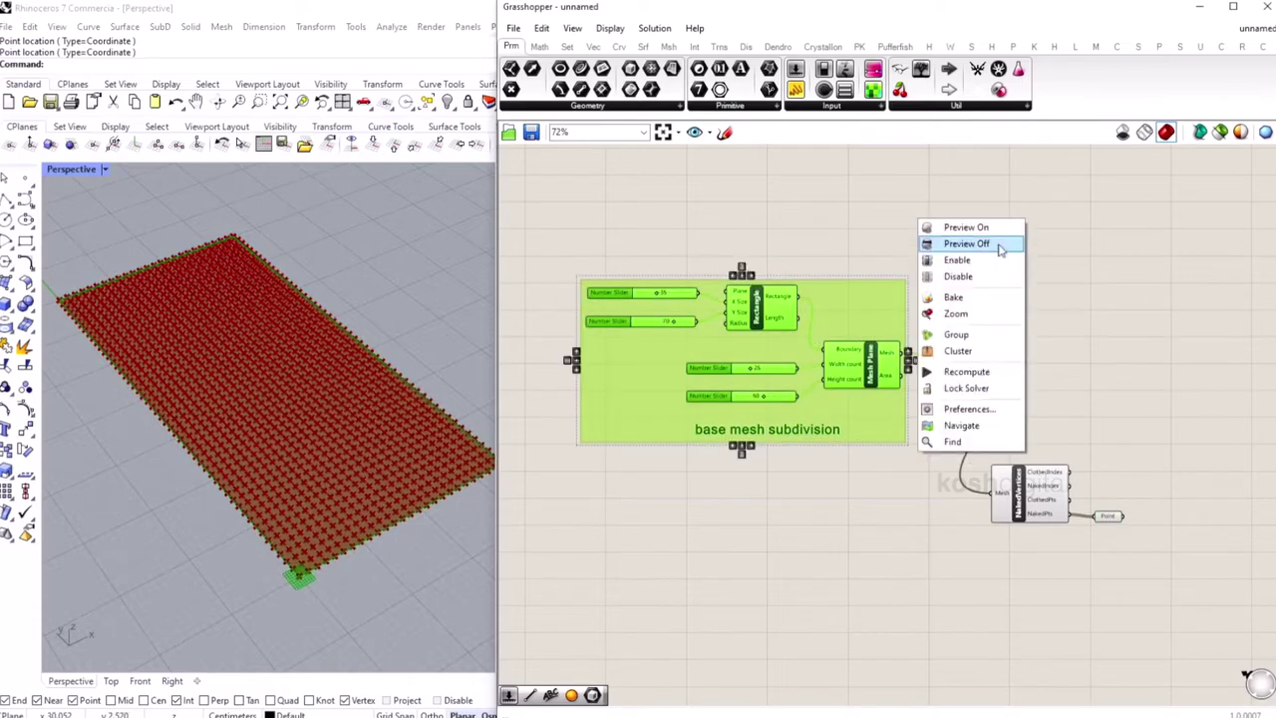
left_click(966, 243)
Turn off the preview of the Mesh parameter and the NakedVertices component.
left_click(960, 353)
right_click(1007, 278)
left_click(1058, 297)
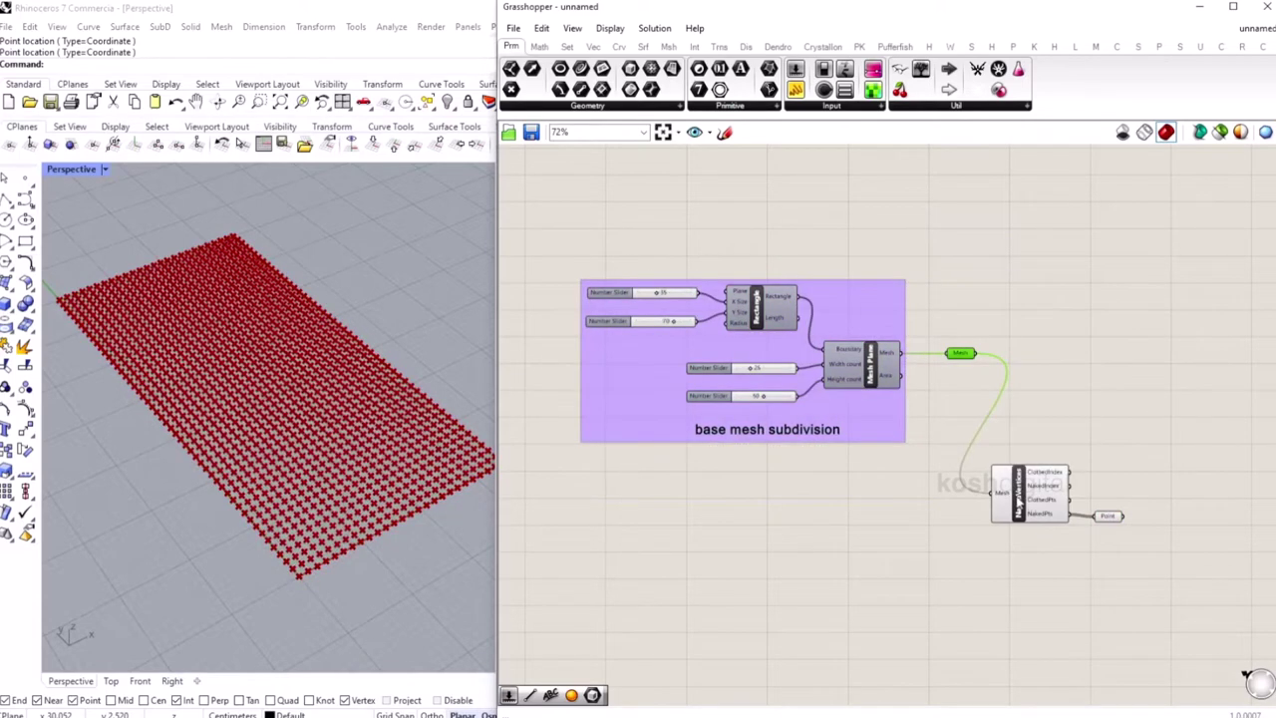
left_click(1030, 491)
right_click(1064, 372)
left_click(1103, 396)
left_click(507, 538)
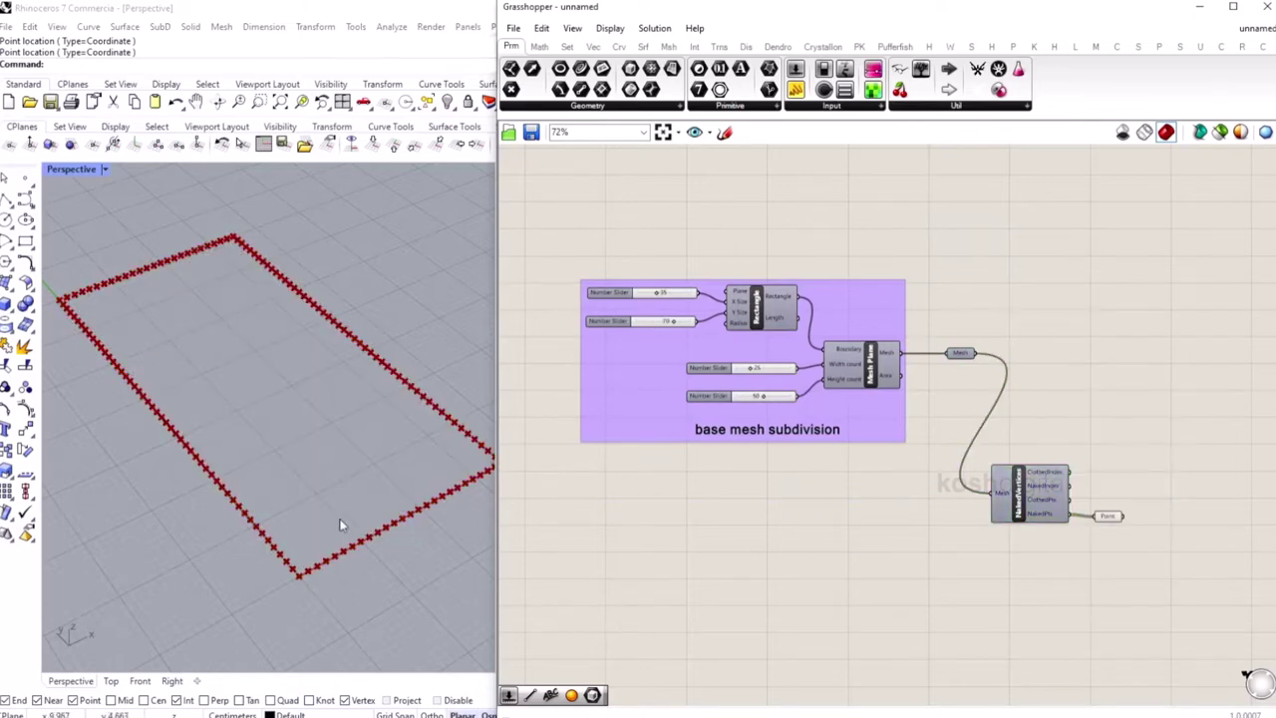
Place a second, unconnected Point parameter below the existing components.
double_click(917, 610)
type("point")
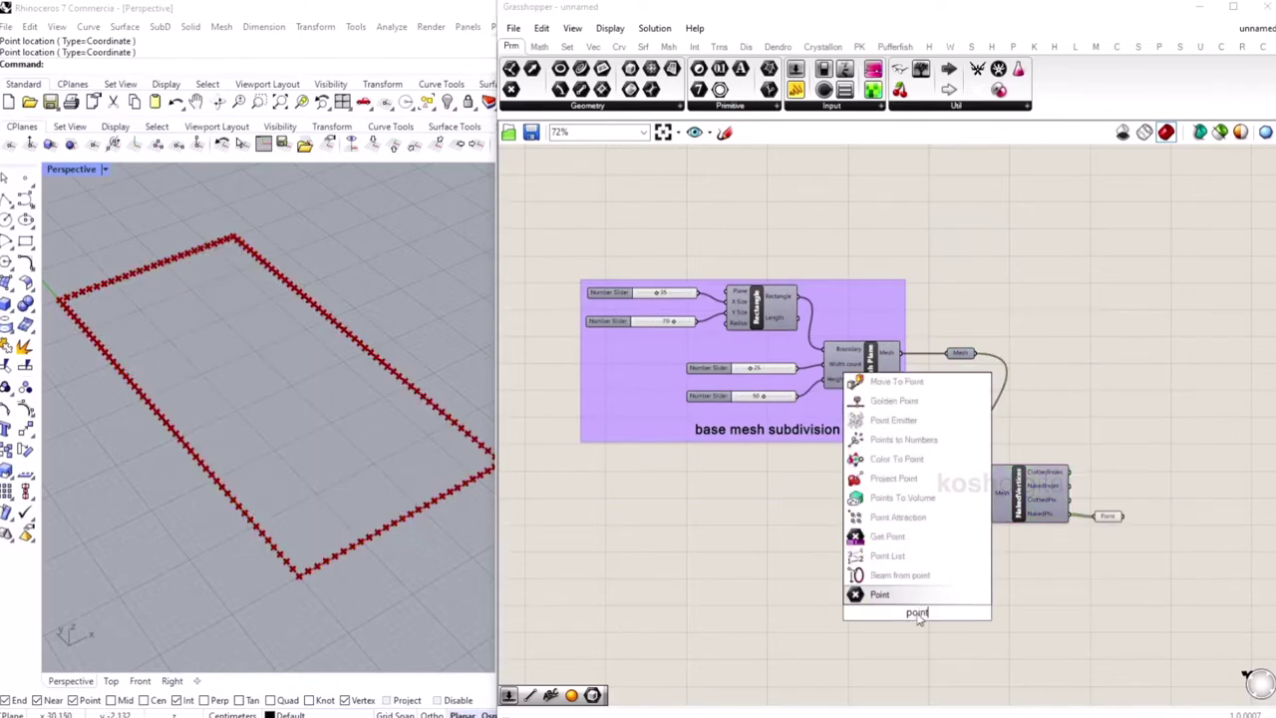
left_click(923, 594)
mouse_move(918, 620)
left_mouse_down()
mouse_move(984, 599)
mouse_move(920, 602)
left_mouse_up()
Set multiple points in the new Point parameter by picking eight locations spaced around the mesh's perimeter.
right_click(918, 598)
left_click(993, 636)
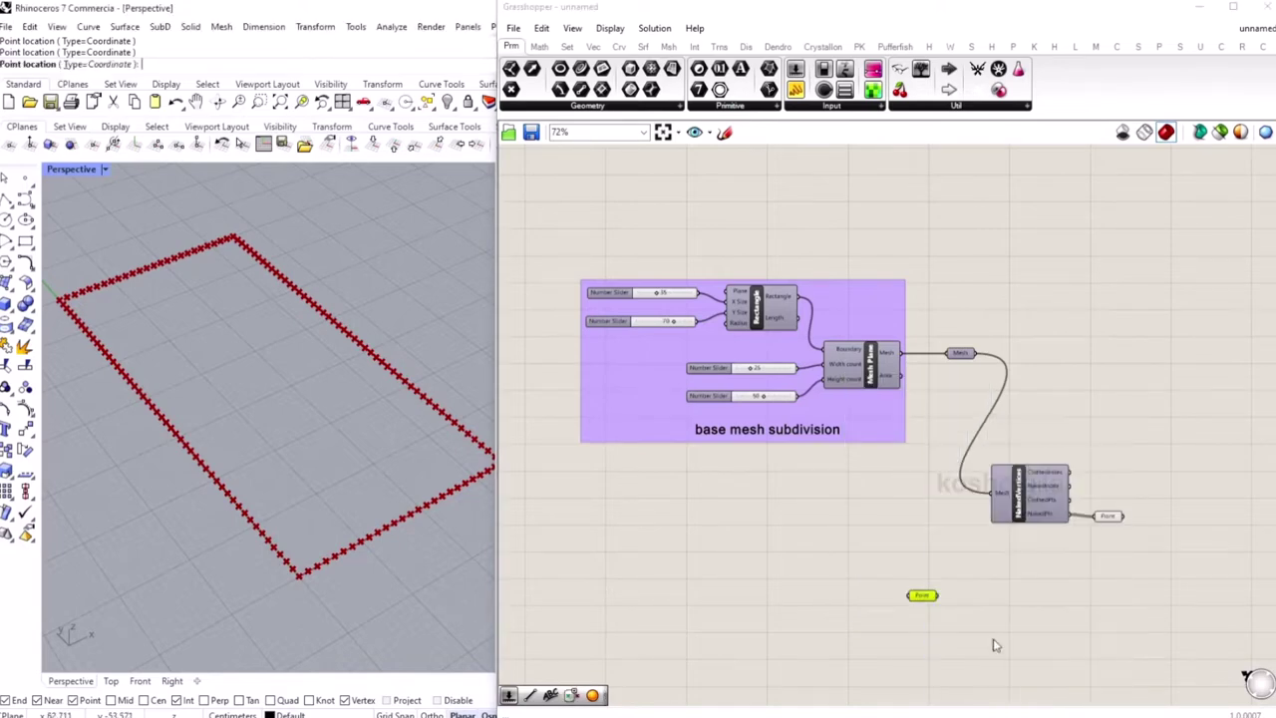
left_click(334, 556)
left_click(442, 412)
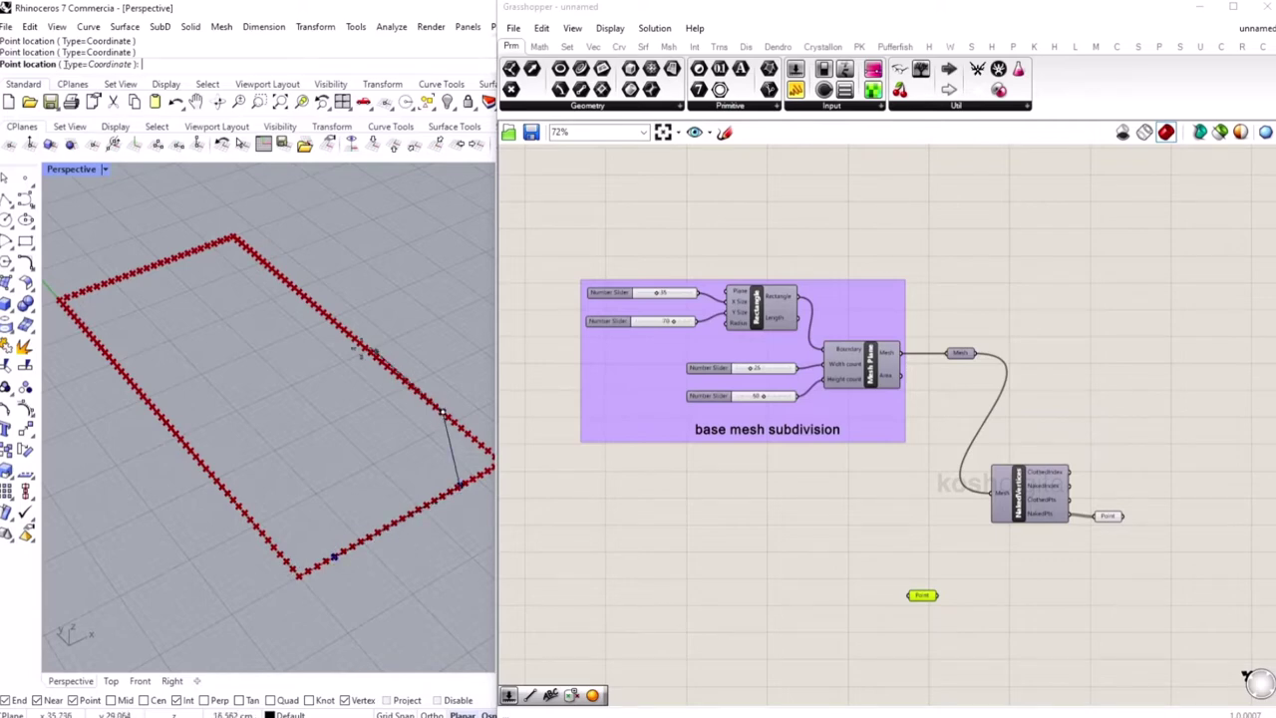
left_click(239, 244)
left_click(162, 261)
left_click(84, 321)
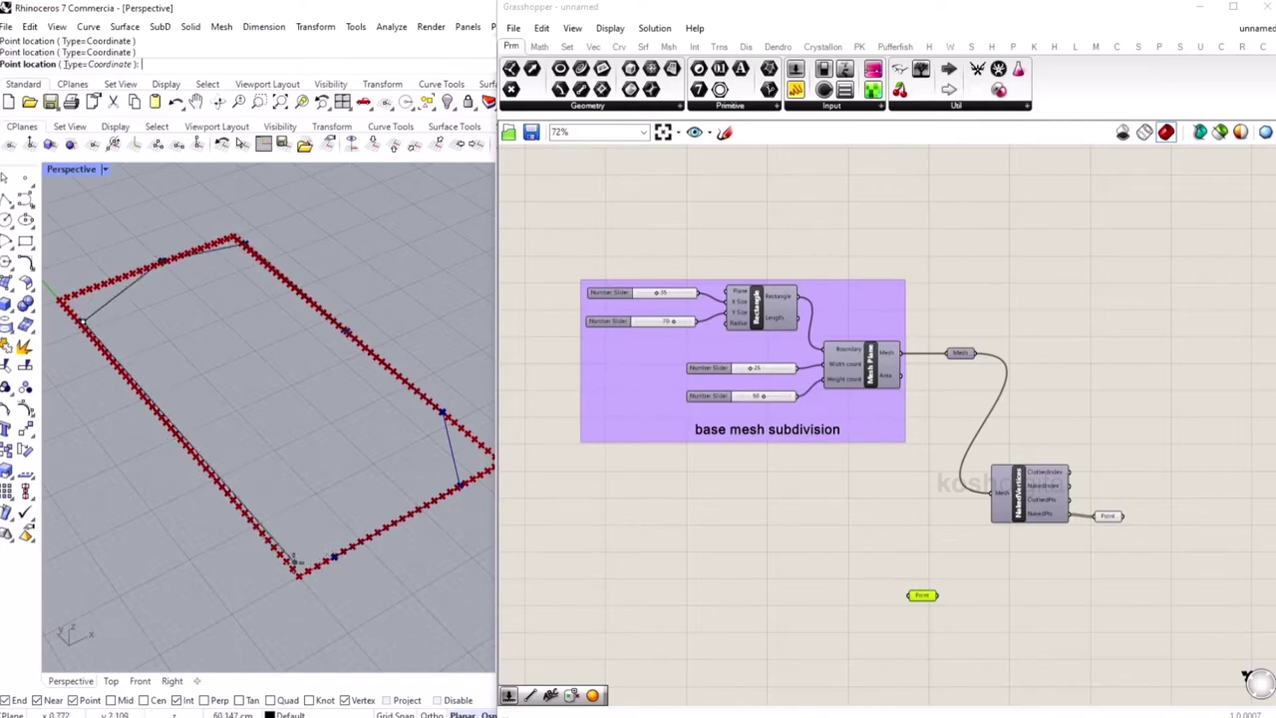
key("Return")
left_click(738, 624)
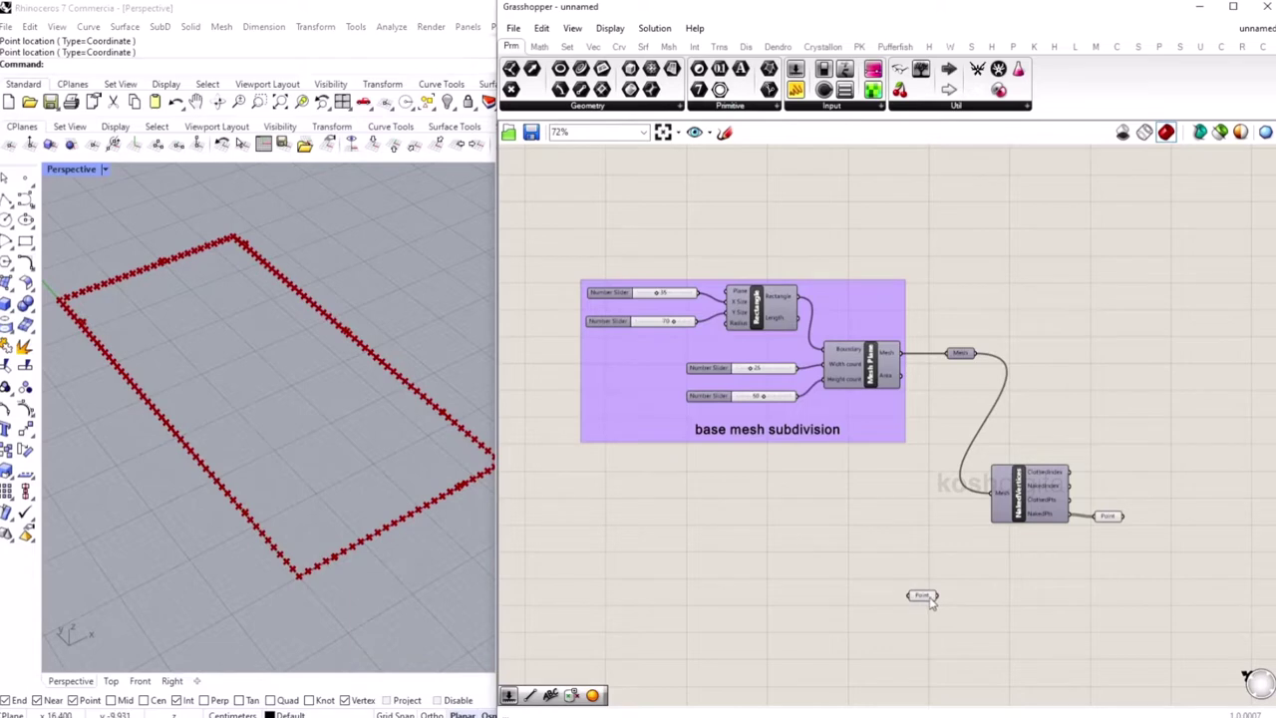
Compare the hand-picked perimeter points with the naked vertices in a close-up of the mesh edge.
left_click(917, 596)
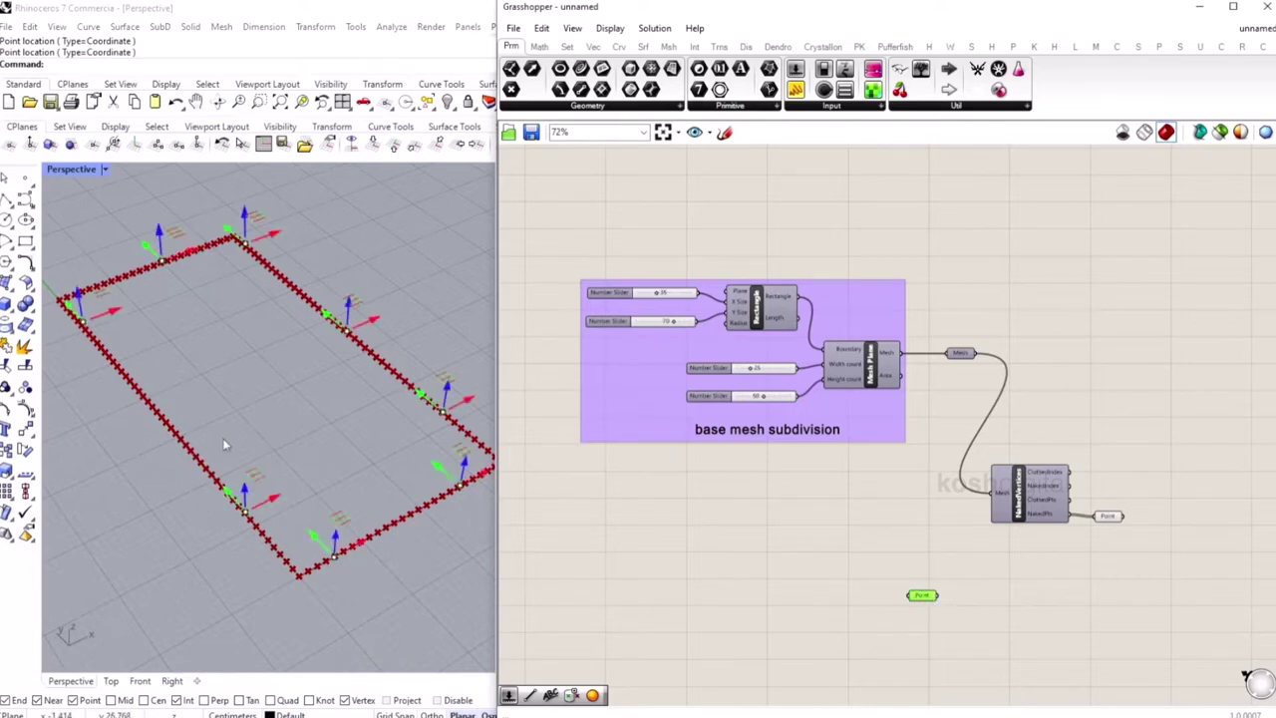
scroll(345, 563, "up", 6)
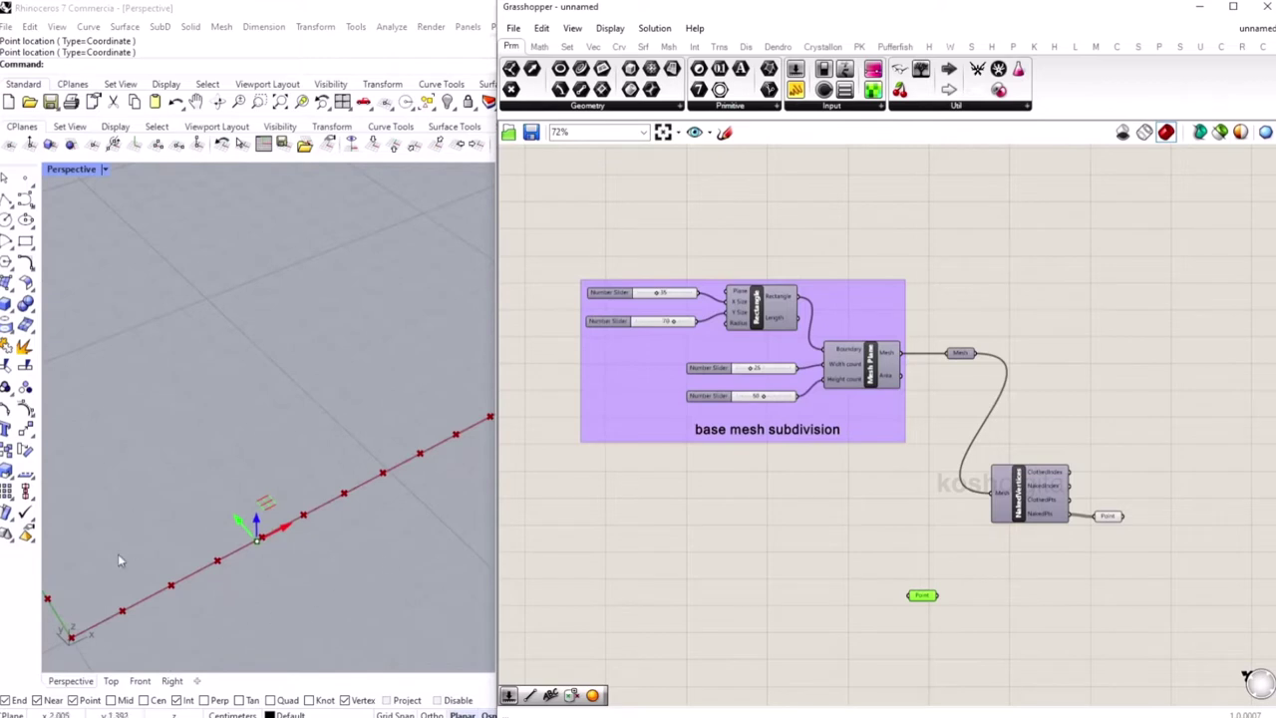
left_click(1106, 517)
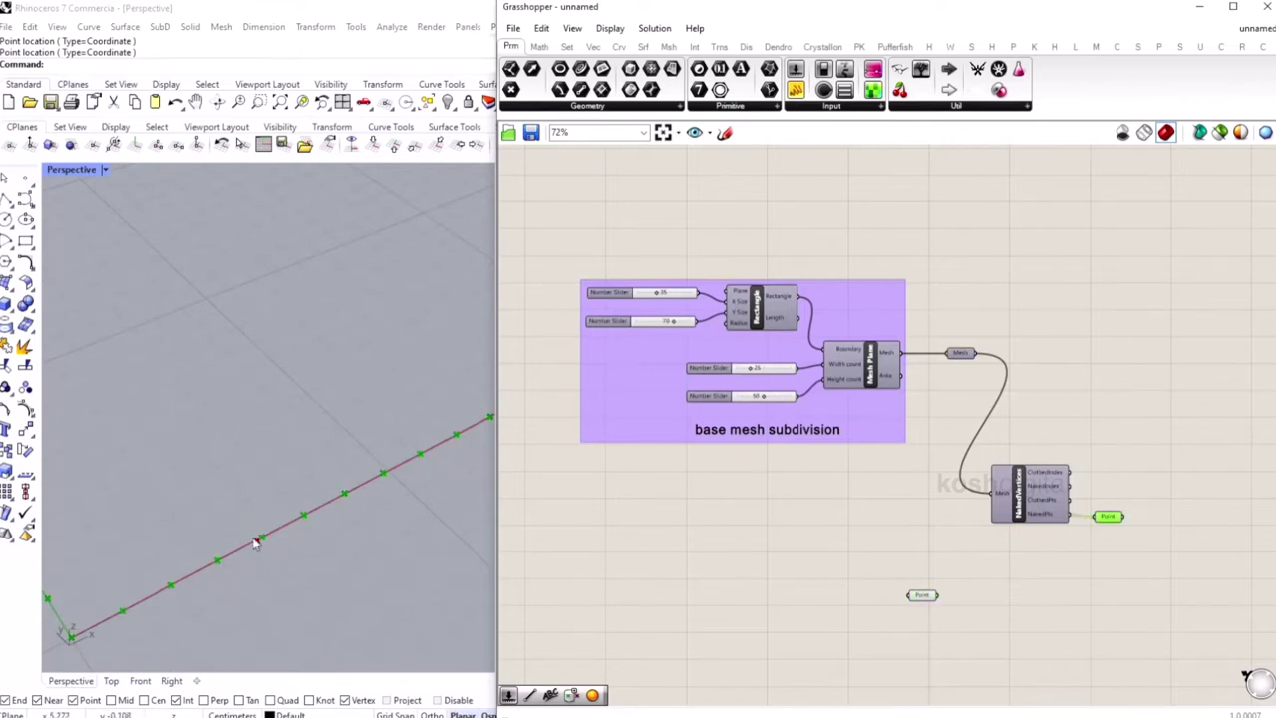
Add a Sphere component and use the hand-picked perimeter points as its base.
scroll(174, 483, "down", 10)
scroll(126, 342, "up", 4)
double_click(1020, 618)
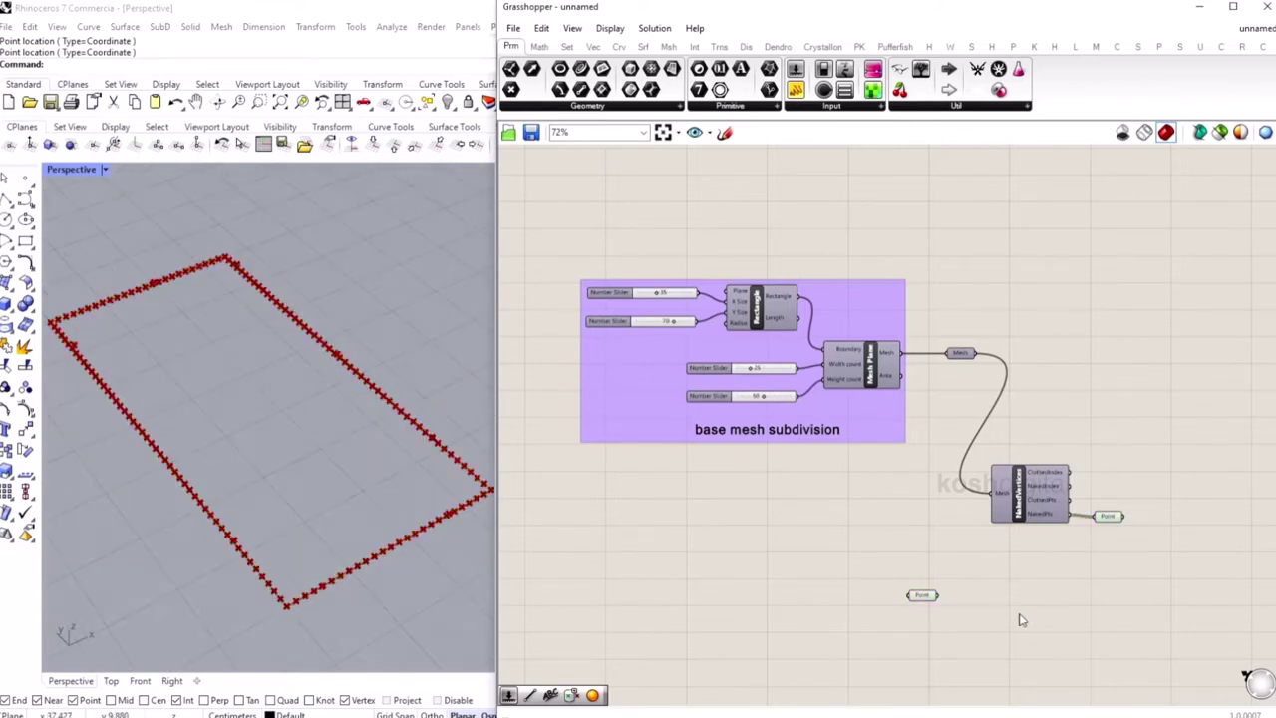
type("sphere")
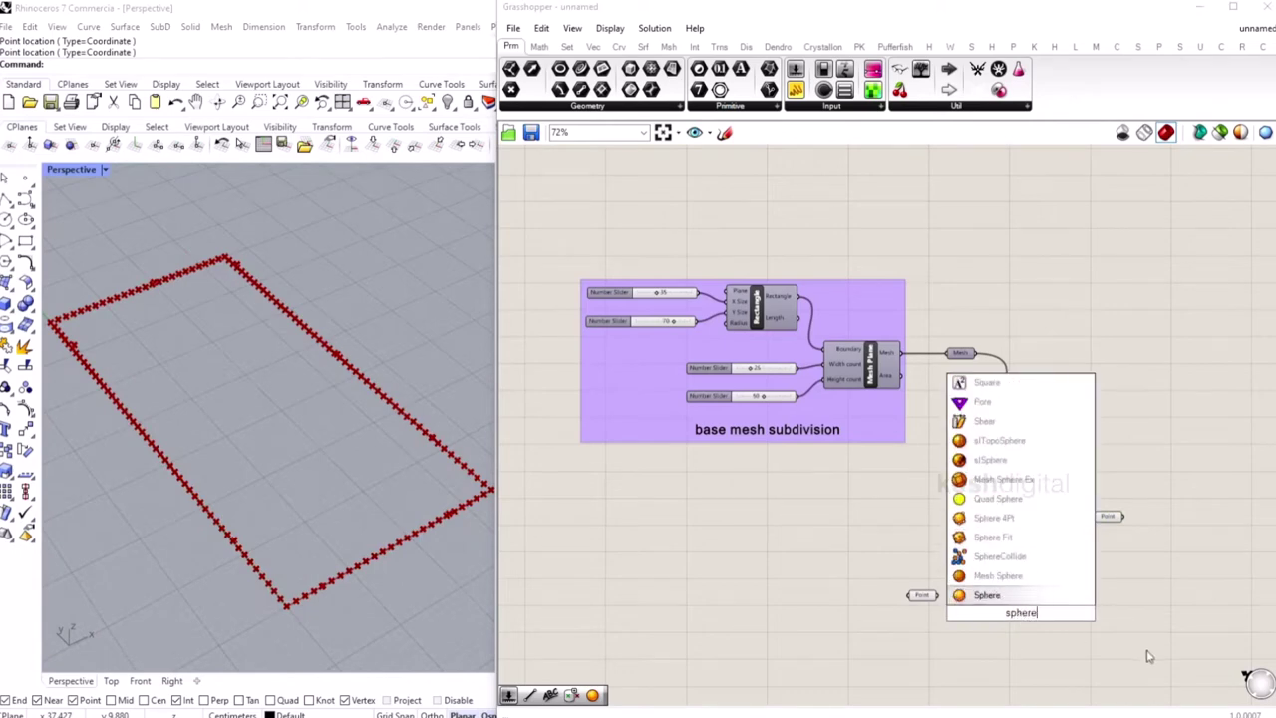
left_click(1017, 598)
left_click_drag(937, 595, 992, 606)
Set the Sphere's radius with a number slider of 5 and compare the spheres with the naked vertex points.
double_click(875, 646)
type("5")
key("Return")
left_click_drag(930, 638, 993, 620)
scroll(367, 593, "up", 5)
scroll(418, 465, "down", 3)
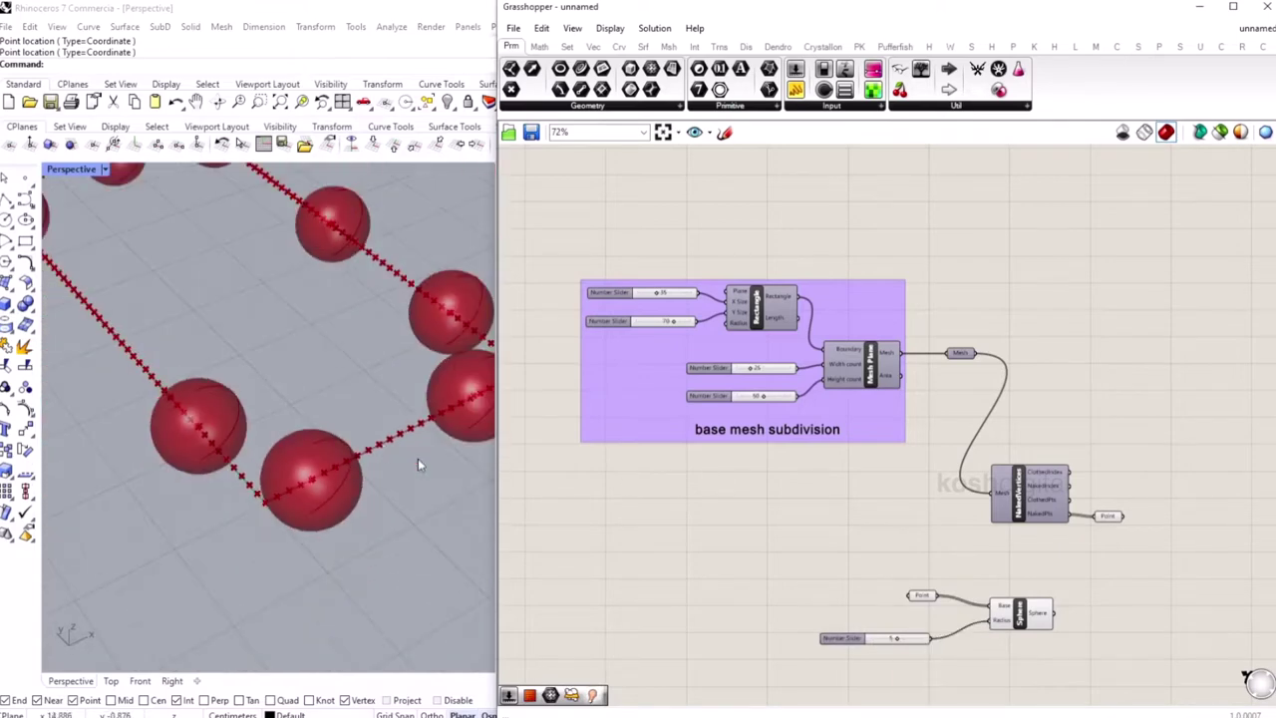
left_click(1019, 610)
scroll(313, 492, "up", 4)
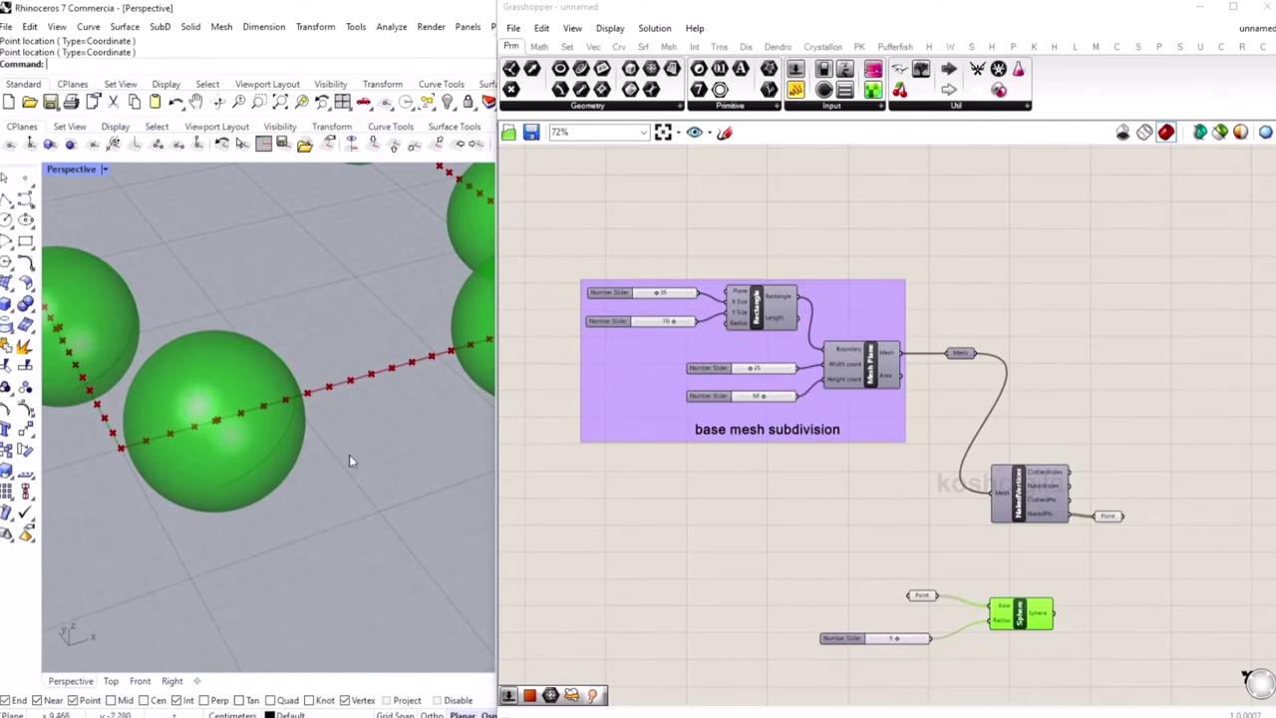
left_click(1109, 516)
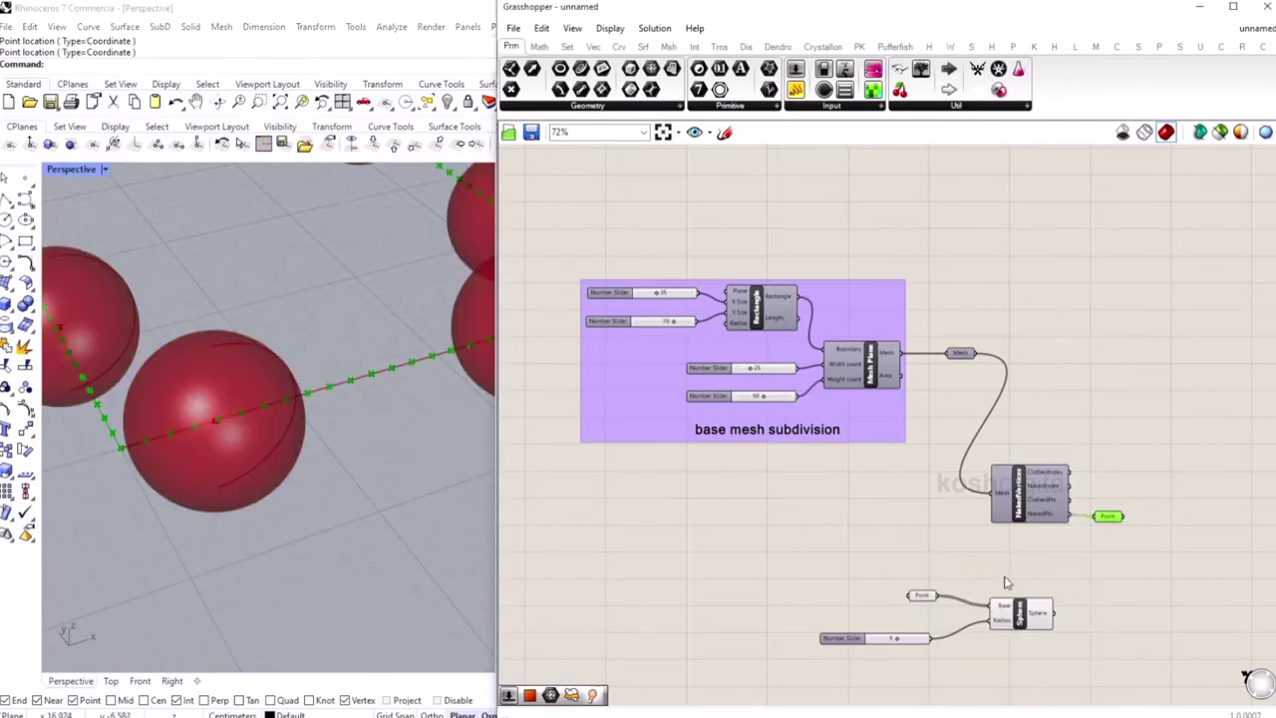
left_click(1204, 695)
Move the sphere components closer beneath NakedVertices and place a Point In Breps component beside them.
right_click_drag(1183, 615, 988, 543)
left_click_drag(877, 595, 692, 507)
left_click_drag(827, 542, 898, 517)
double_click(1053, 422)
type("point in brep")
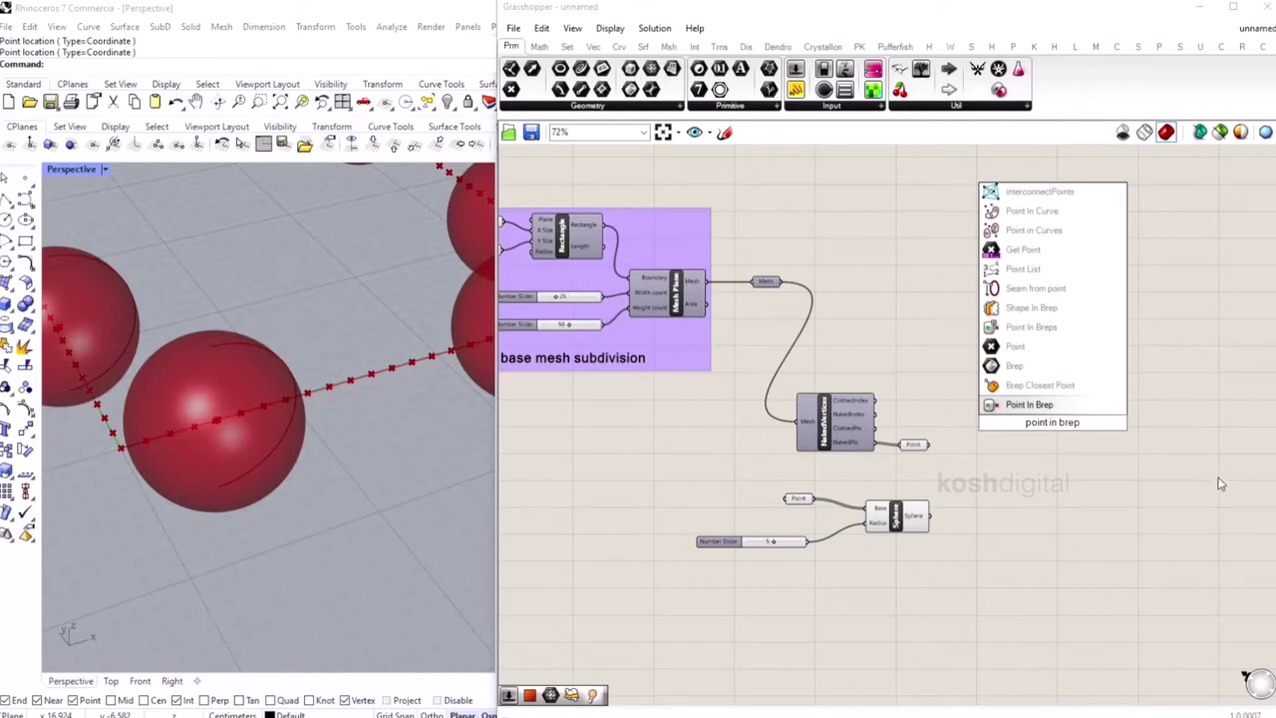
mouse_move(1016, 332)
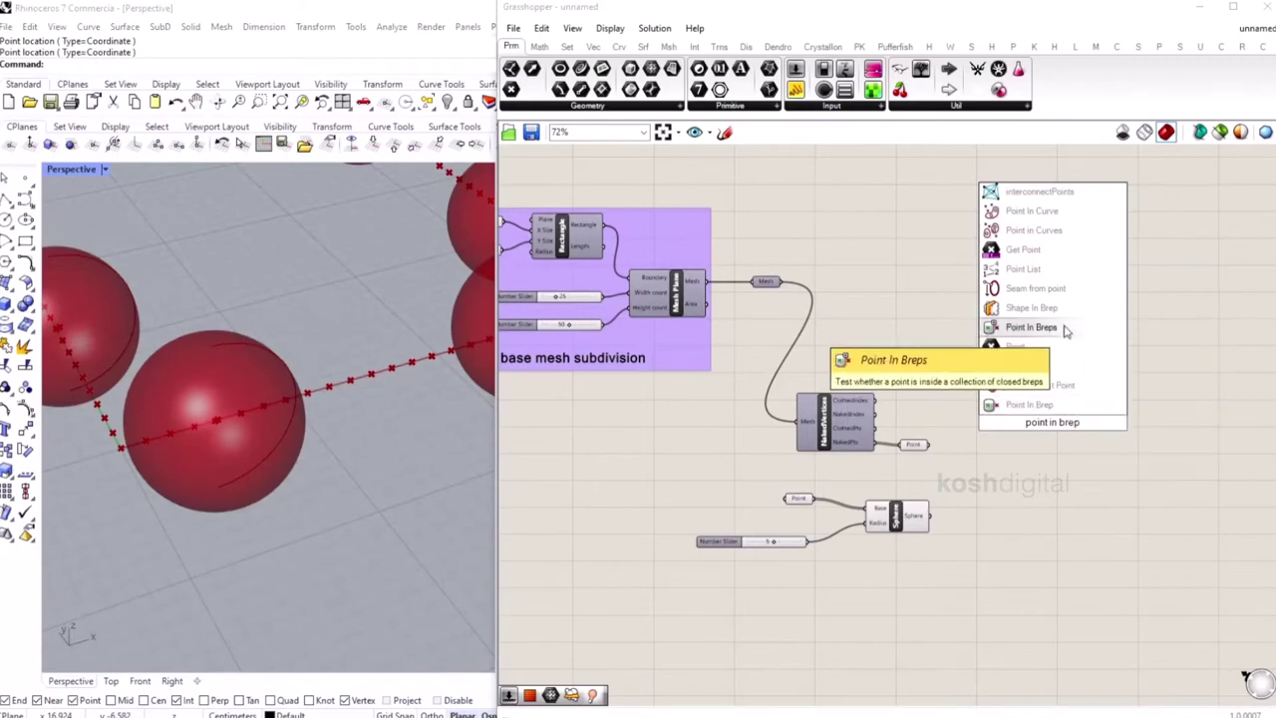
left_click(1065, 330)
left_click_drag(1052, 411, 1077, 498)
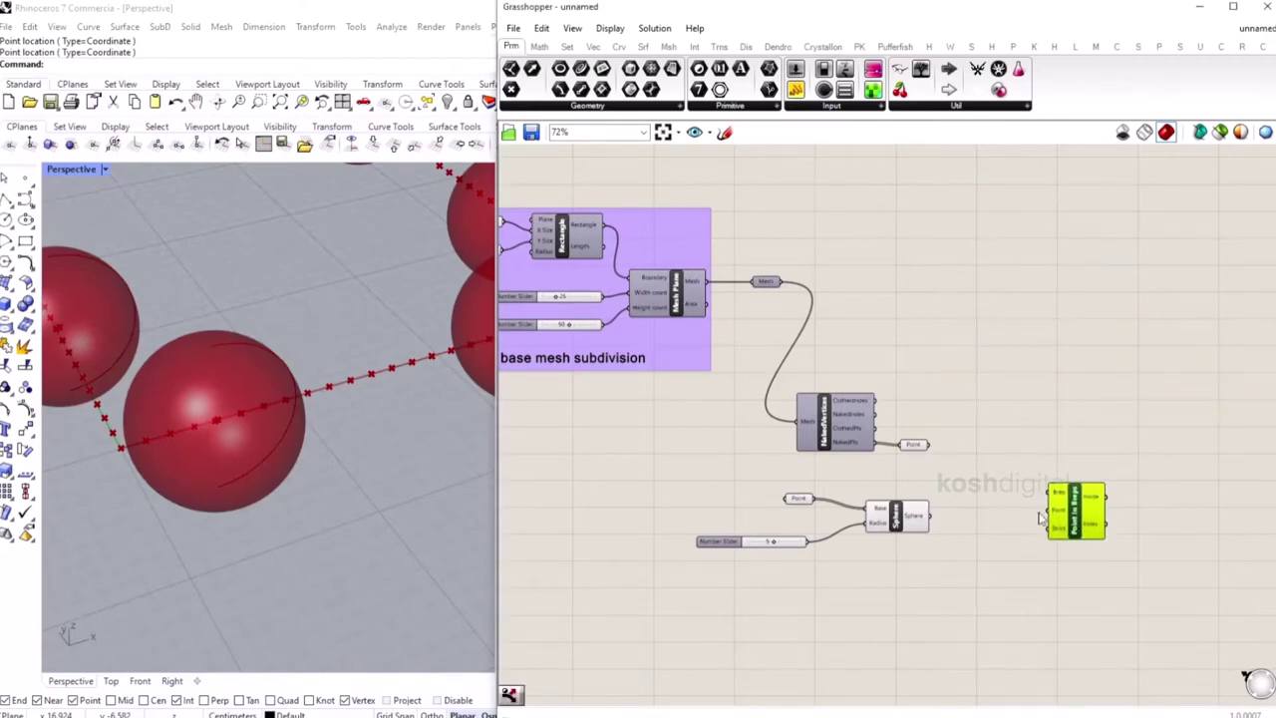
Connect the spheres to the Brep input and the naked vertex points to the Point input of Point In Breps.
left_click(917, 519)
left_click_drag(931, 517, 1051, 494)
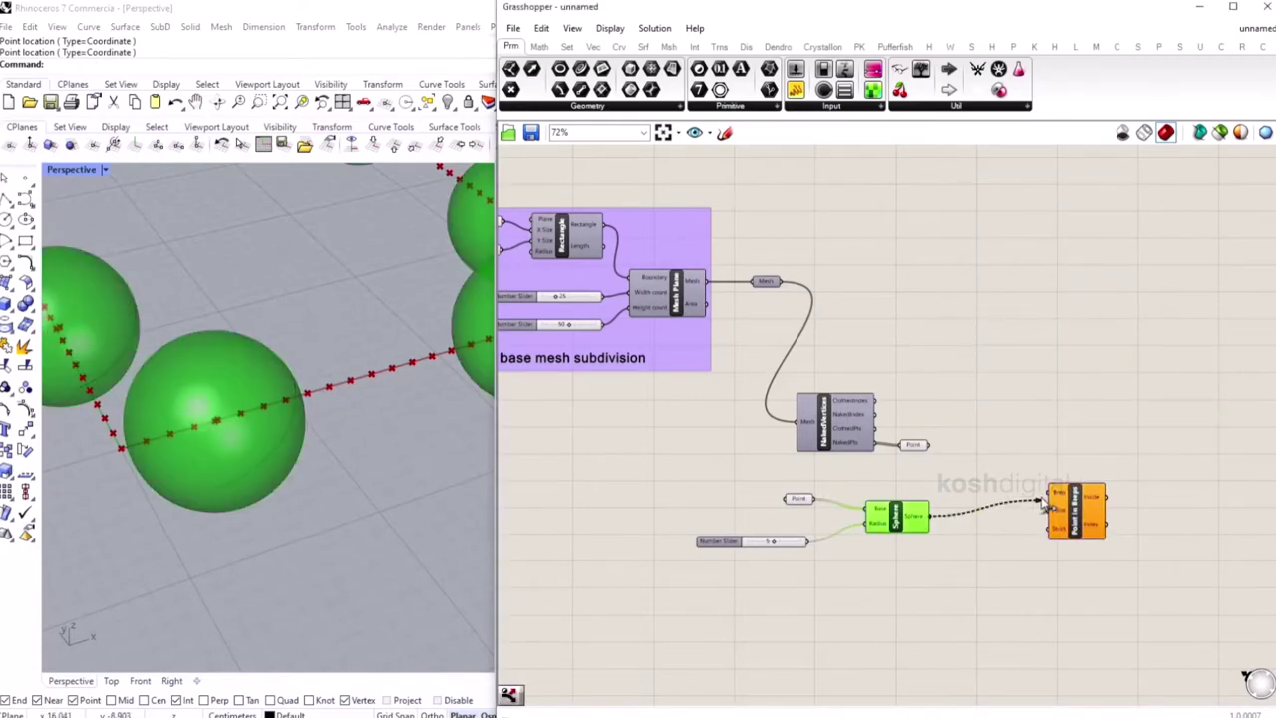
left_click(1011, 577)
left_click_drag(930, 445, 1048, 510)
left_click(1084, 518)
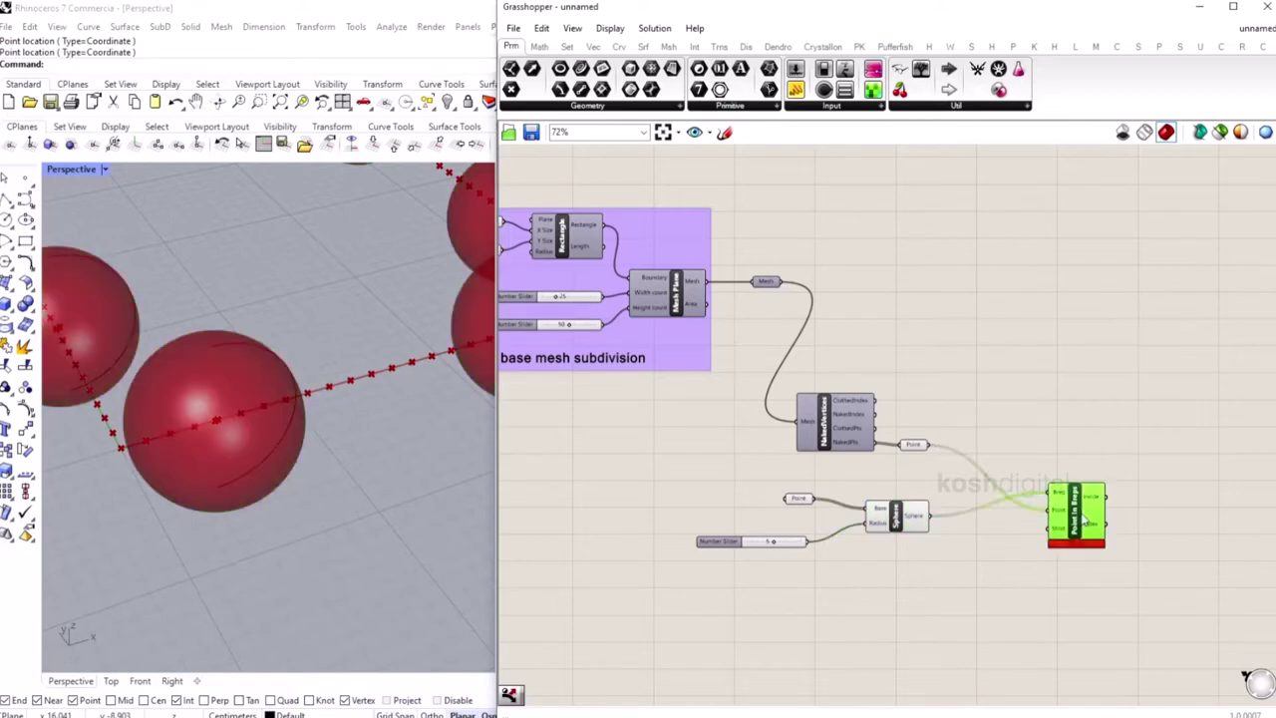
left_click(910, 397)
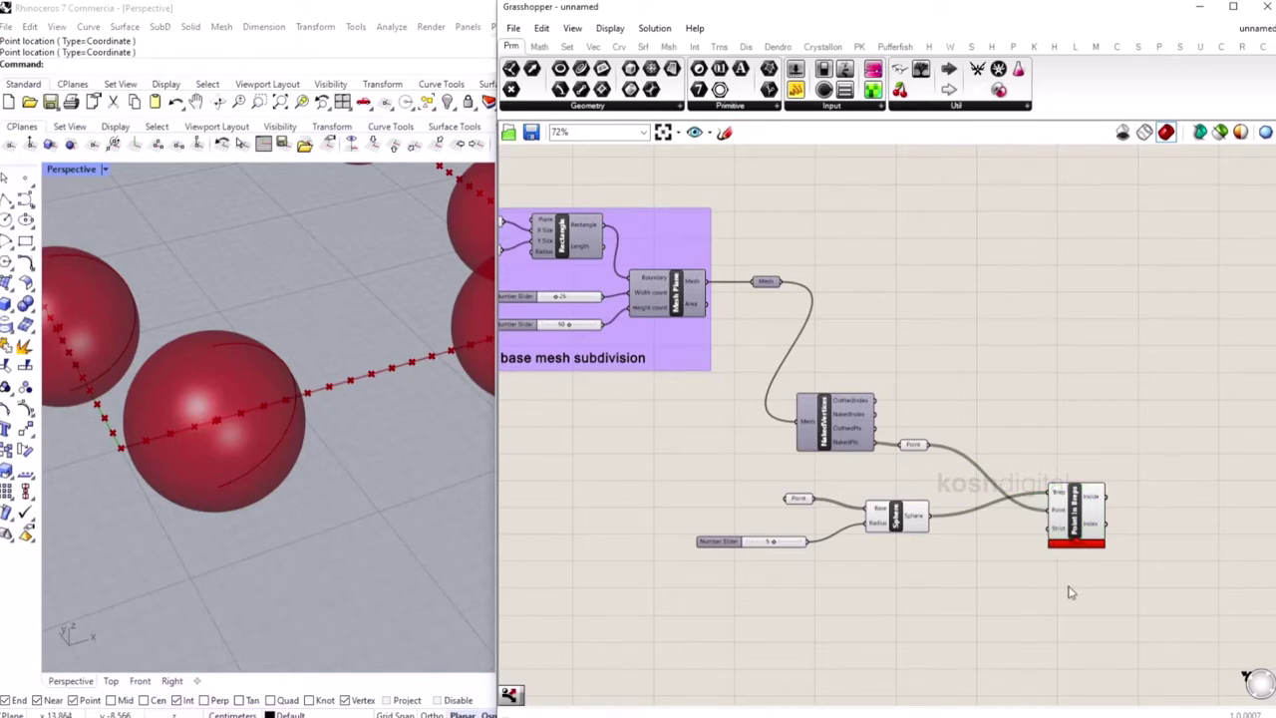
Add a Dispatch component above and beyond Point In Breps.
double_click(1036, 597)
type("disp")
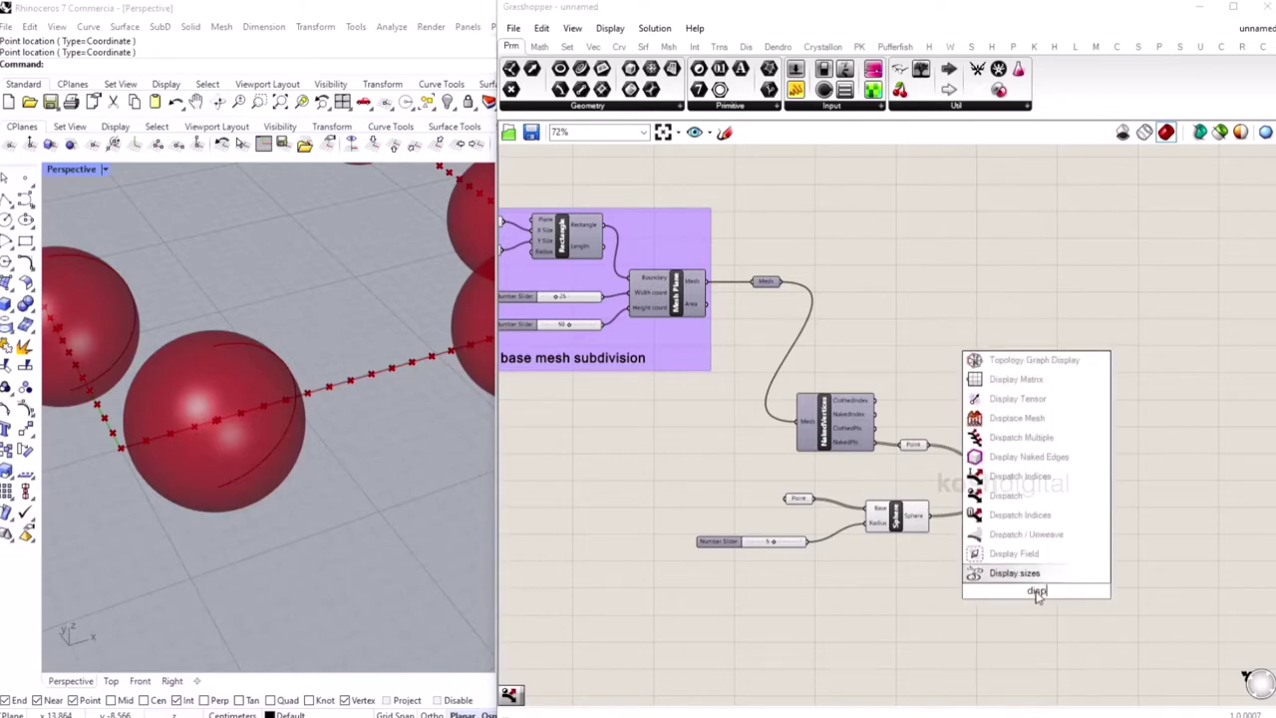
left_click(1044, 501)
left_click_drag(1035, 601, 1138, 527)
left_click_drag(1097, 575, 1187, 469)
Feed the naked vertex points into Dispatch's List input and the Inside result into its dispatch pattern.
left_click(913, 446)
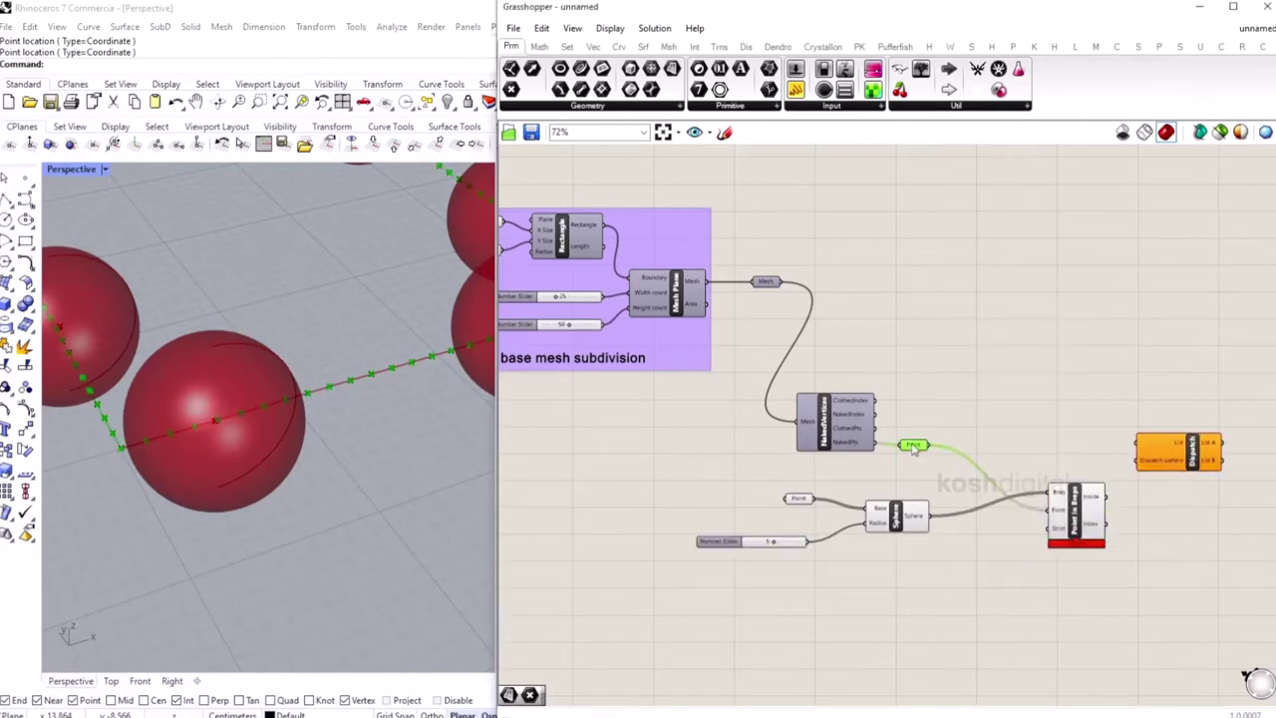
left_click_drag(935, 455, 1137, 442)
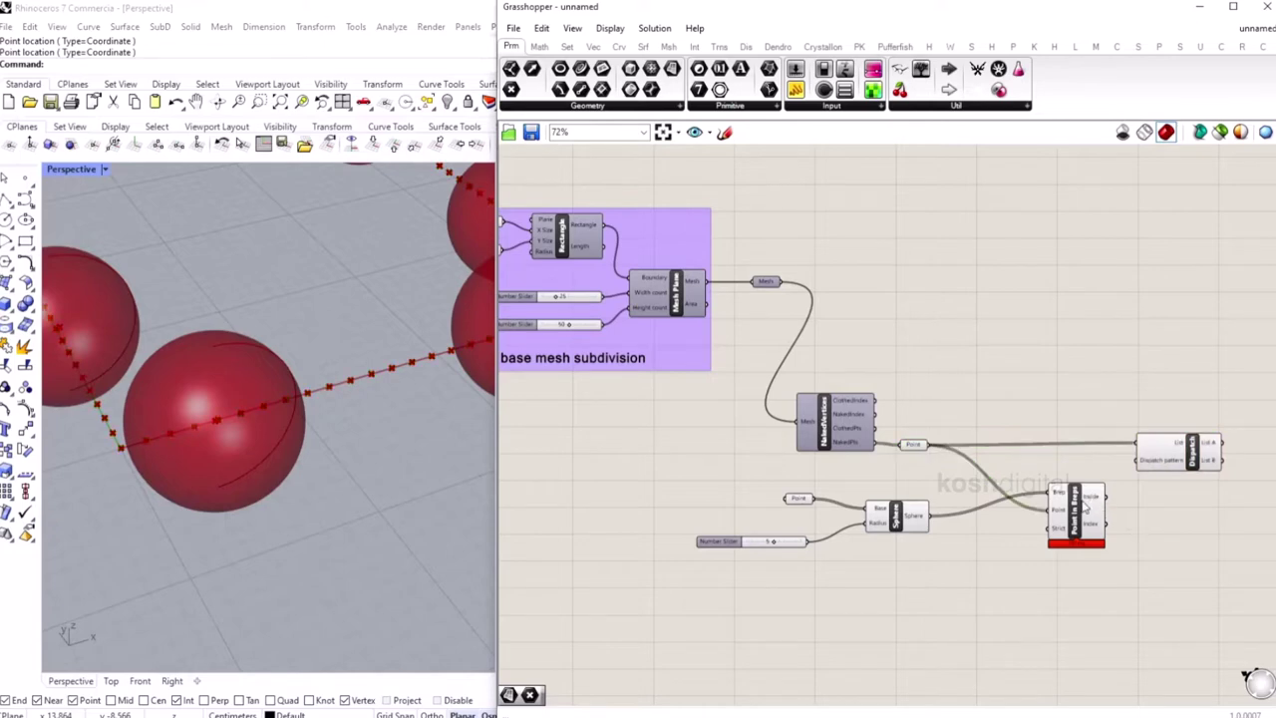
left_click_drag(1108, 498, 1139, 462)
right_click_drag(1174, 526, 908, 525)
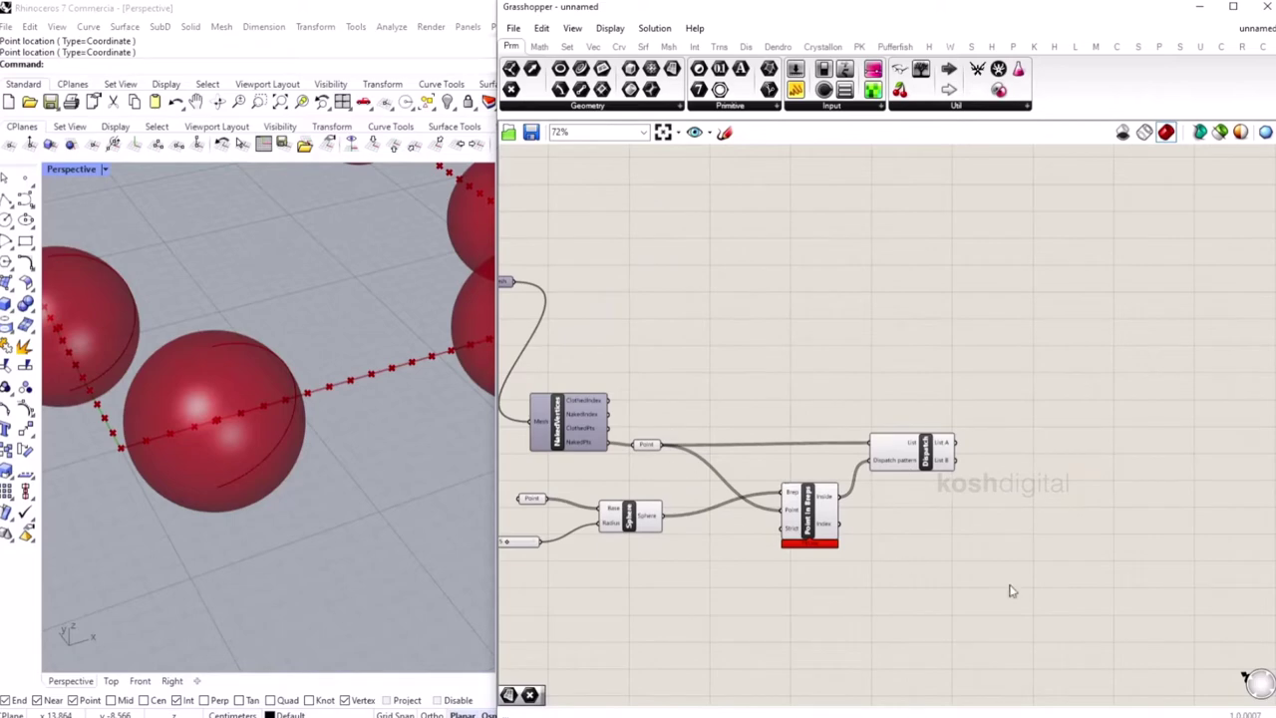
Add a Point parameter and connect it to Dispatch's List A output.
double_click(1040, 584)
type("point")
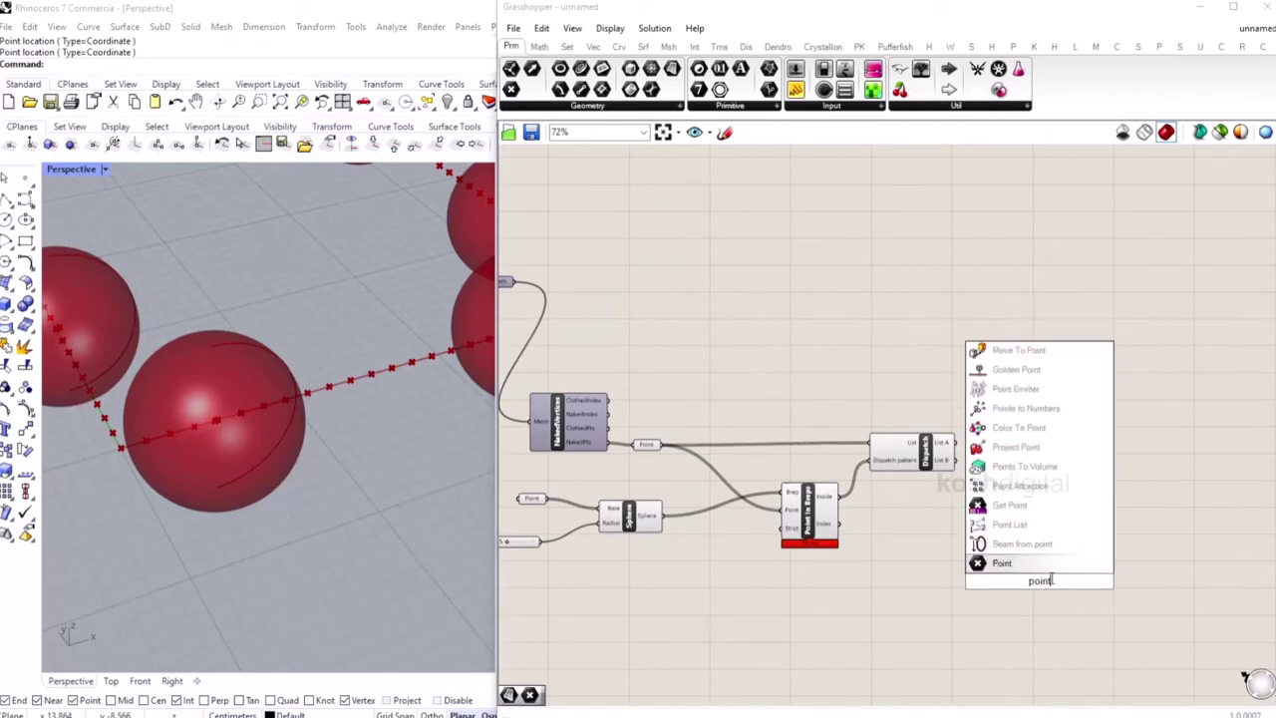
key("Return")
left_click_drag(954, 441, 1009, 445)
scroll(276, 398, "down", 10)
right_click_drag(276, 399, 404, 424)
scroll(441, 314, "up", 5)
Duplicate that Point parameter for Dispatch's List B output, align it below the first, and compare both point sets.
left_click(960, 484)
left_click(1015, 449)
key("ctrl+c")
key("ctrl+v")
left_click_drag(964, 469, 1015, 473)
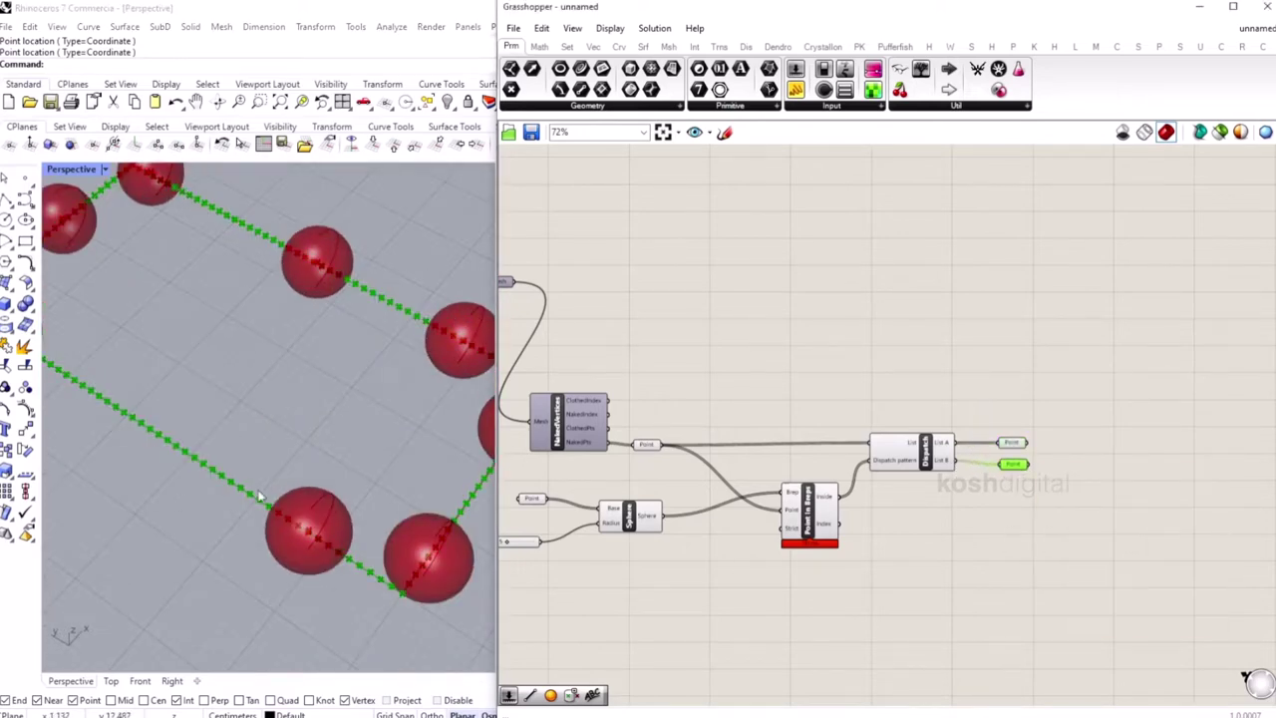
left_click(1007, 444)
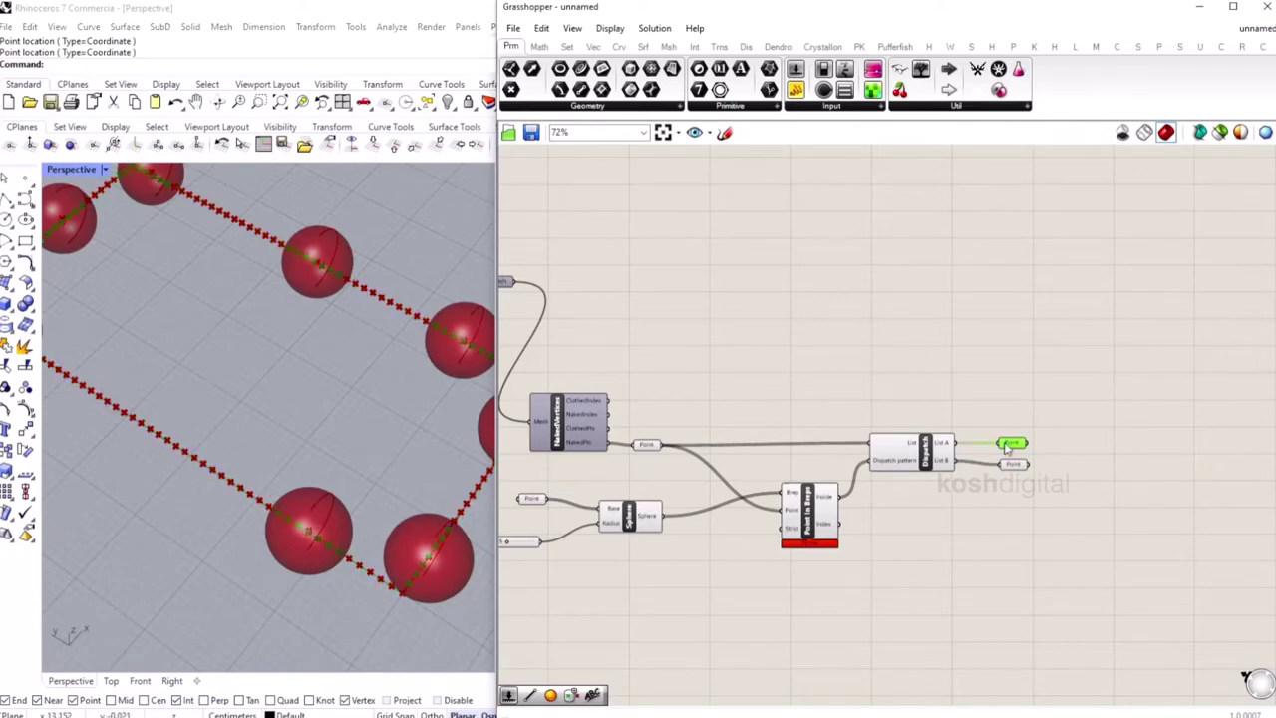
left_click_drag(1013, 465, 1013, 472)
left_click(897, 522)
Turn off the preview of the components upstream of the two dispatched Point parameters.
left_click_drag(946, 618, 588, 353)
right_click(731, 256)
left_click(773, 292)
left_click(882, 275)
right_click_drag(722, 484, 824, 482)
scroll(781, 469, "down", 3)
left_click_drag(797, 548, 653, 400)
right_click(854, 264)
left_click(900, 288)
Group the components from NakedVertices and Sphere through Dispatch with its two Point outputs.
left_click_drag(975, 536, 666, 410)
left_click_drag(1026, 575, 645, 397)
key("ctrl+g")
Create the scribble label "point inside breps" below the new group and add it to the group.
left_click(863, 599)
double_click(865, 598)
type("oo")
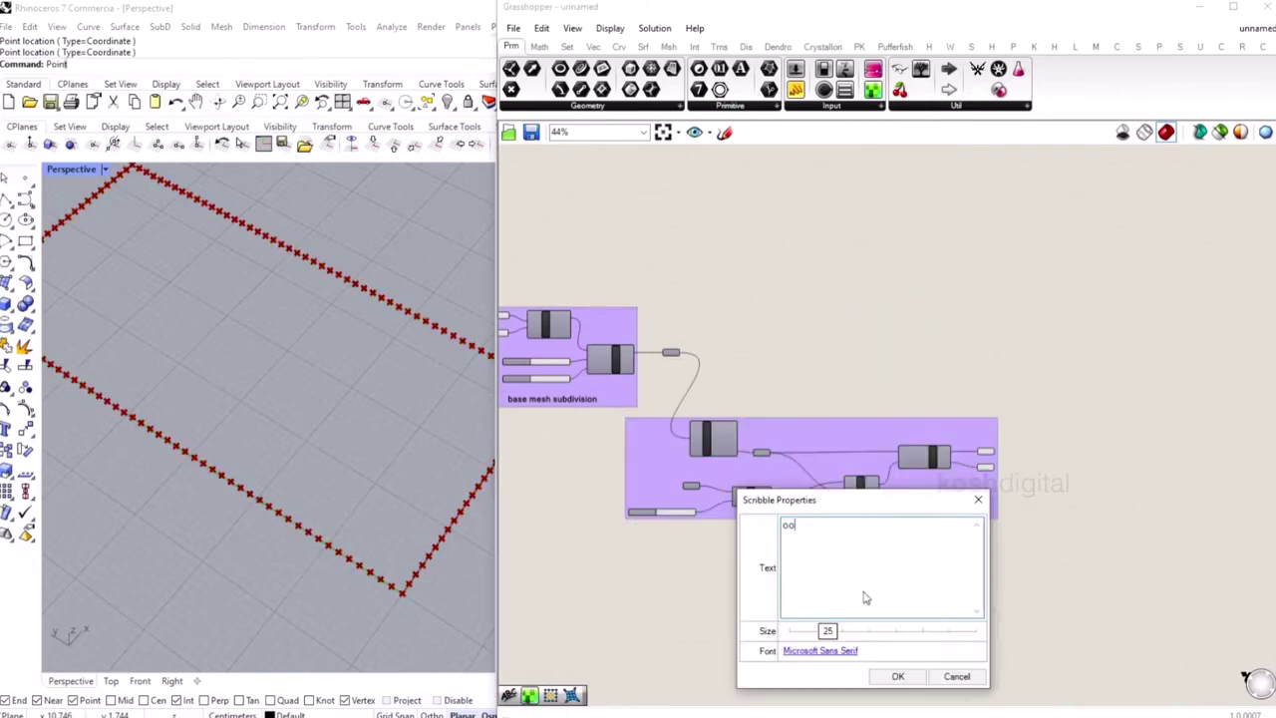
type("point inside breps")
left_click(897, 676)
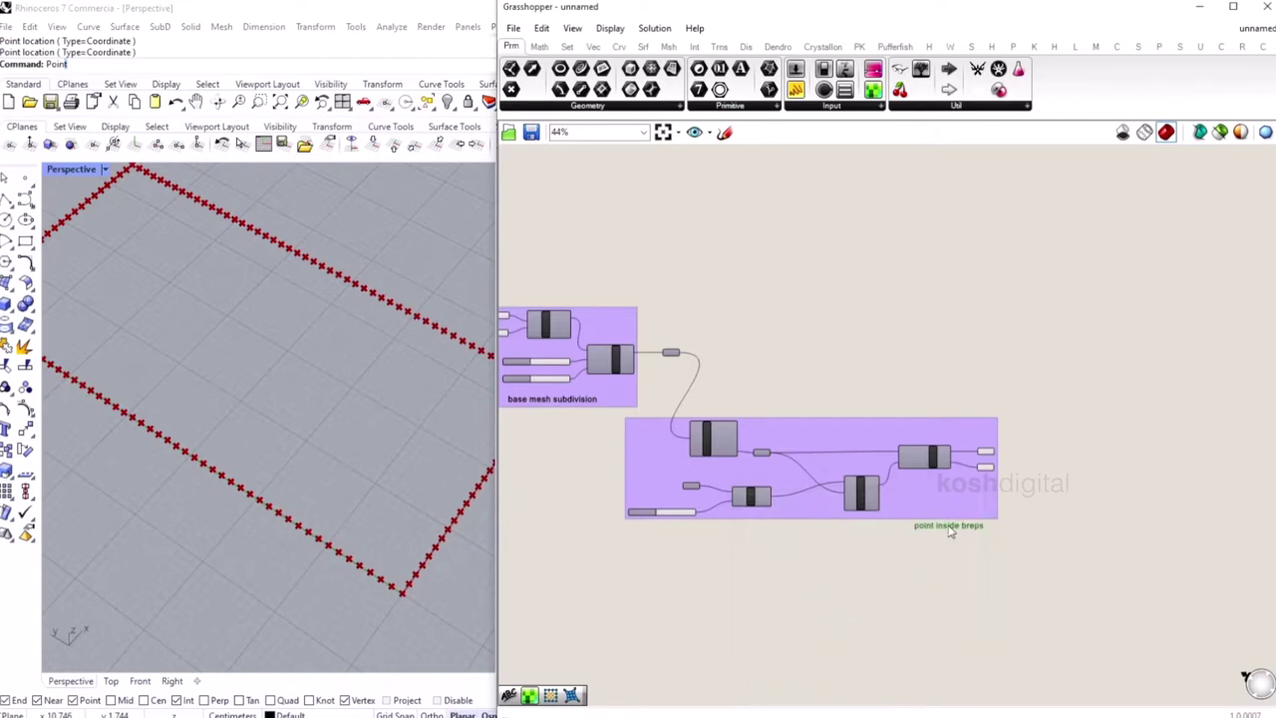
left_click(952, 506, "shift")
right_click(950, 510)
left_click(1007, 620)
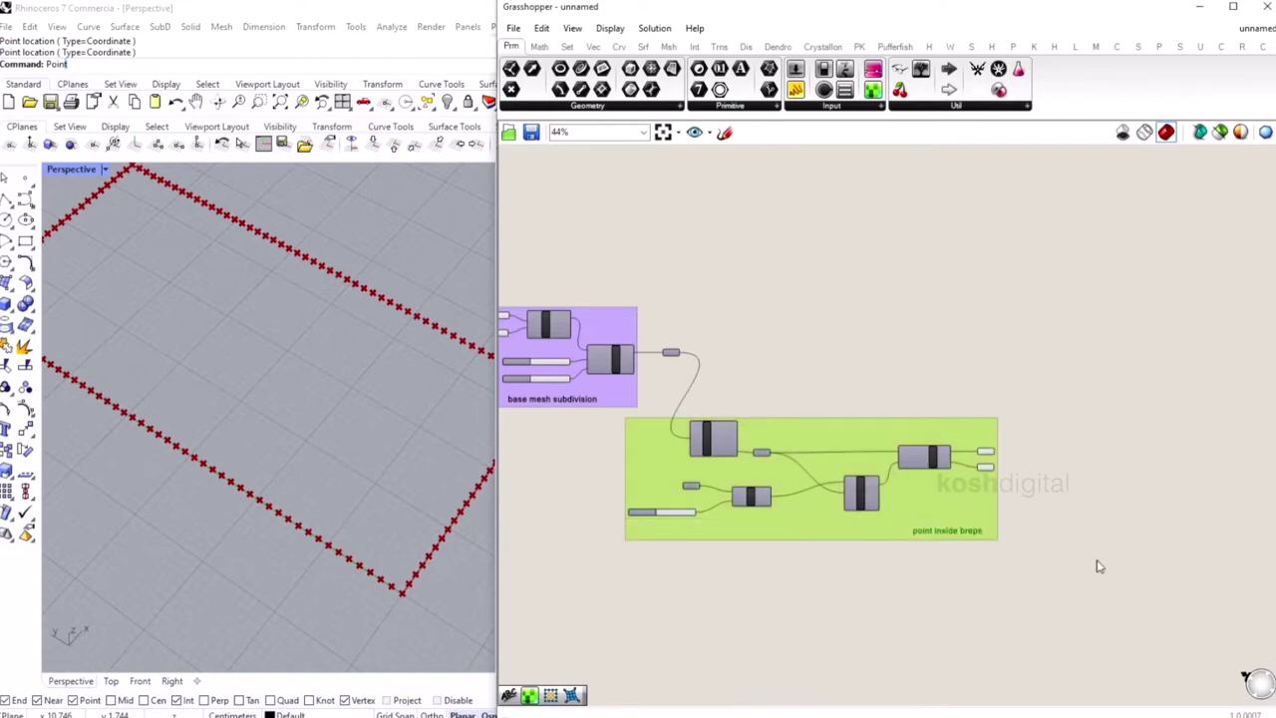
left_click(1100, 566)
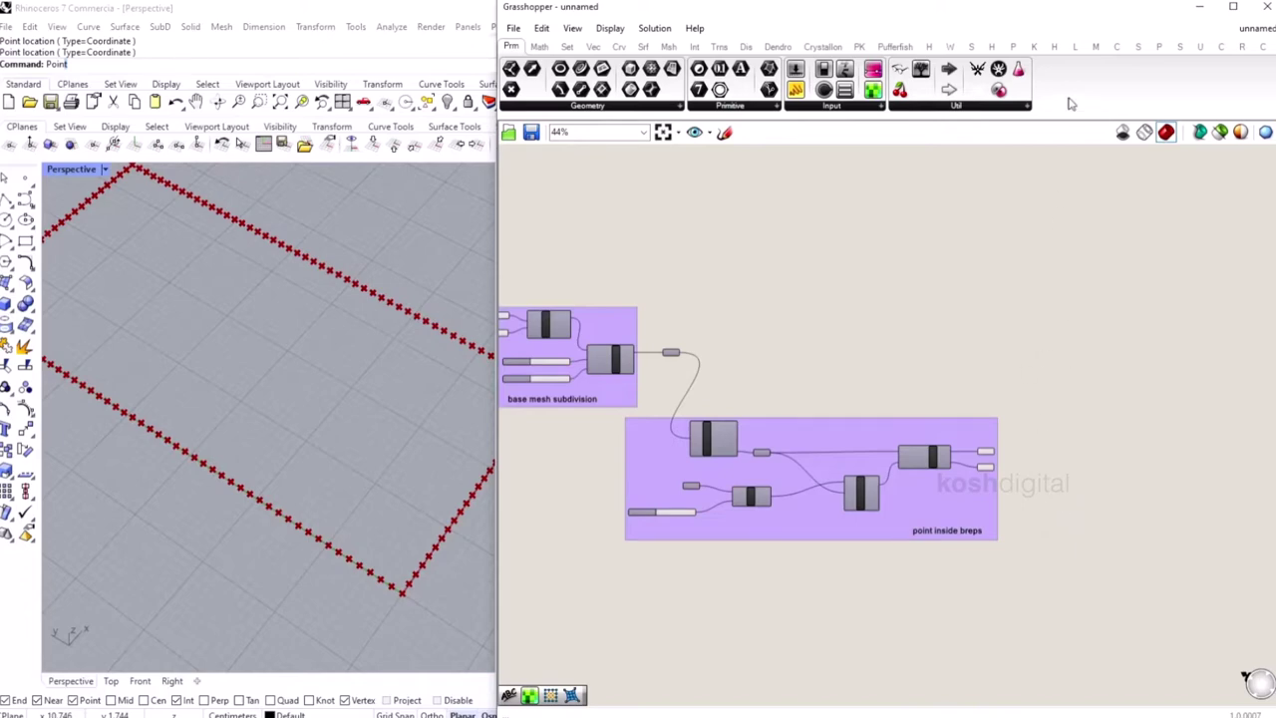
Place a Kangaroo EdgeLengths goal and connect the base Mesh parameter to its Mesh input.
left_click(1033, 47)
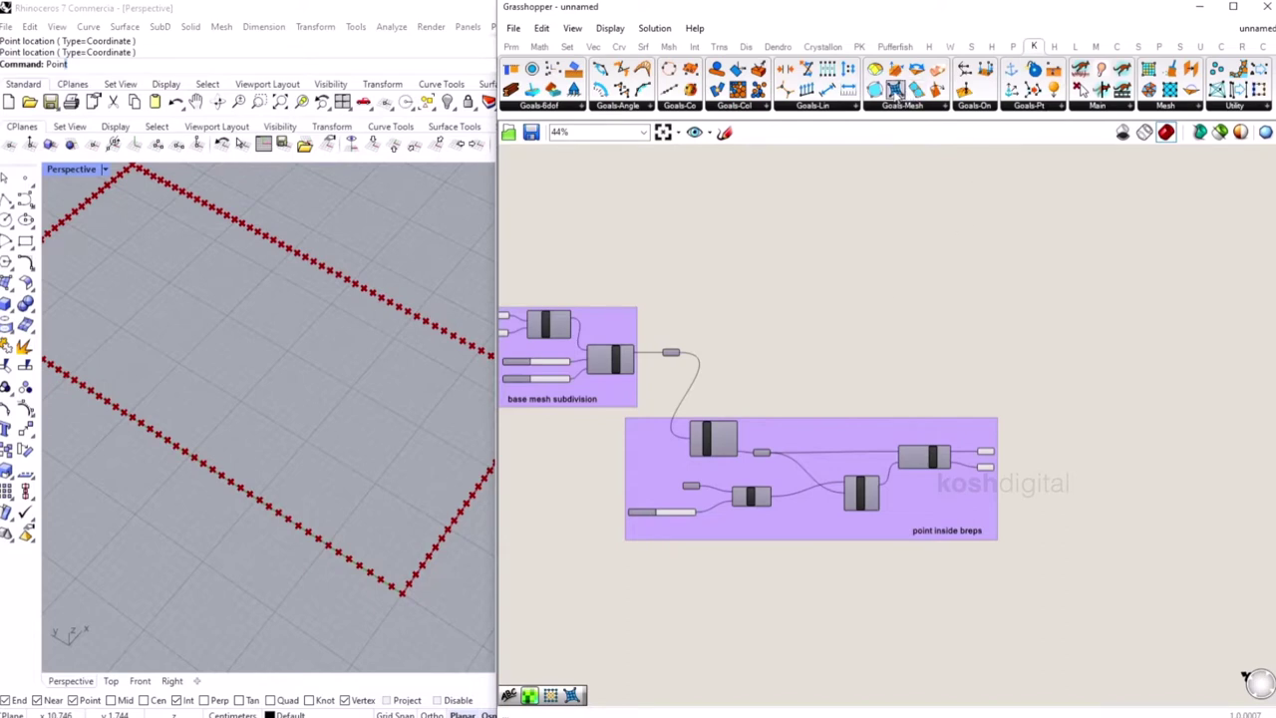
left_click_drag(896, 91, 1090, 336)
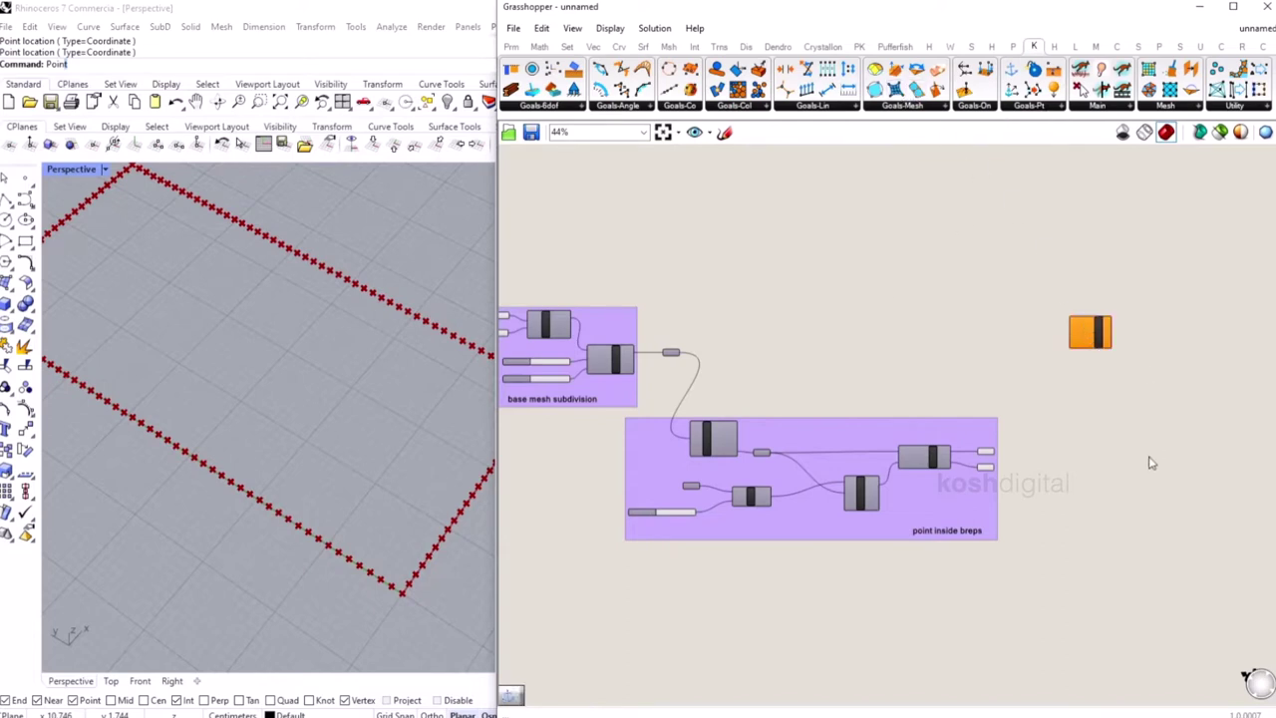
right_click_drag(1117, 430, 1031, 427)
scroll(1026, 370, "up", 2)
right_click_drag(706, 412, 854, 463)
left_click_drag(583, 406, 1157, 366)
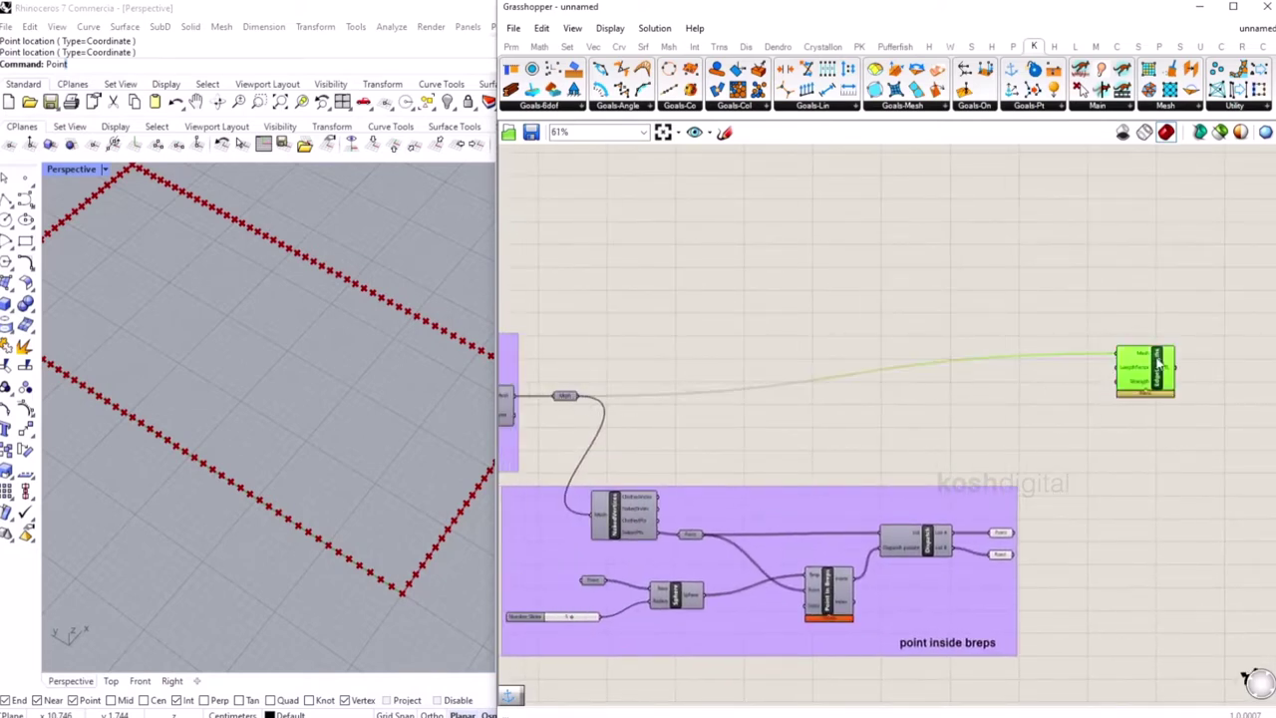
left_click(1073, 411)
Add a number slider of 0.15 and connect it to the EdgeLengths LengthFactor input.
double_click(1011, 390)
type("0")
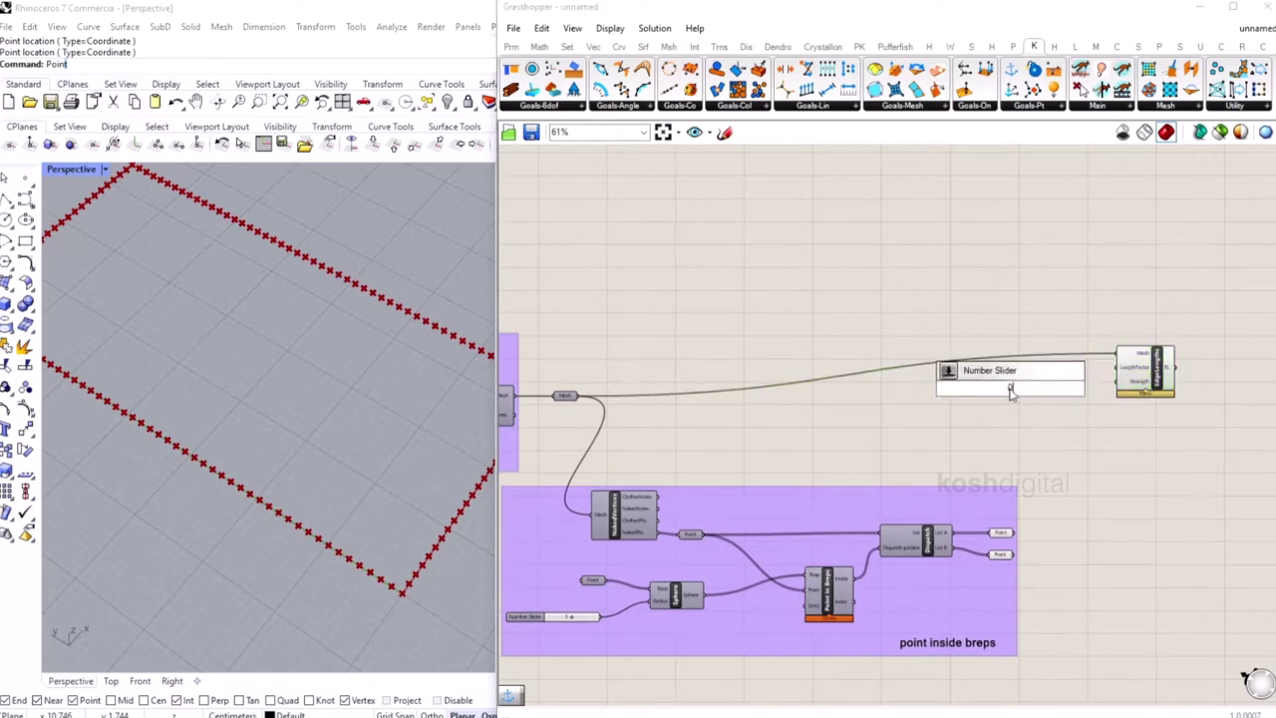
key("Return")
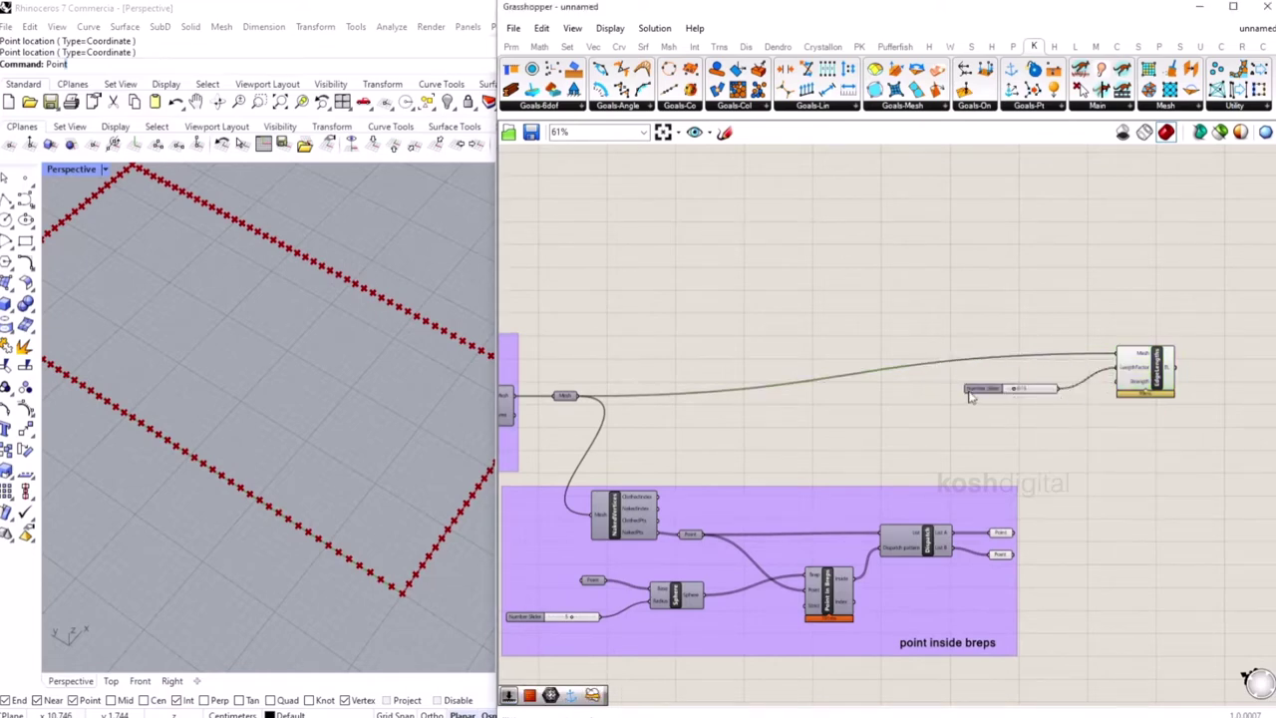
left_click_drag(1100, 368, 1116, 368)
Place a Kangaroo Anchor goal below EdgeLengths and connect the List A points to its Point input.
right_click_drag(1049, 457, 941, 443)
left_click(893, 518)
left_click_drag(1011, 72, 1052, 511)
left_click_drag(900, 519, 1030, 507)
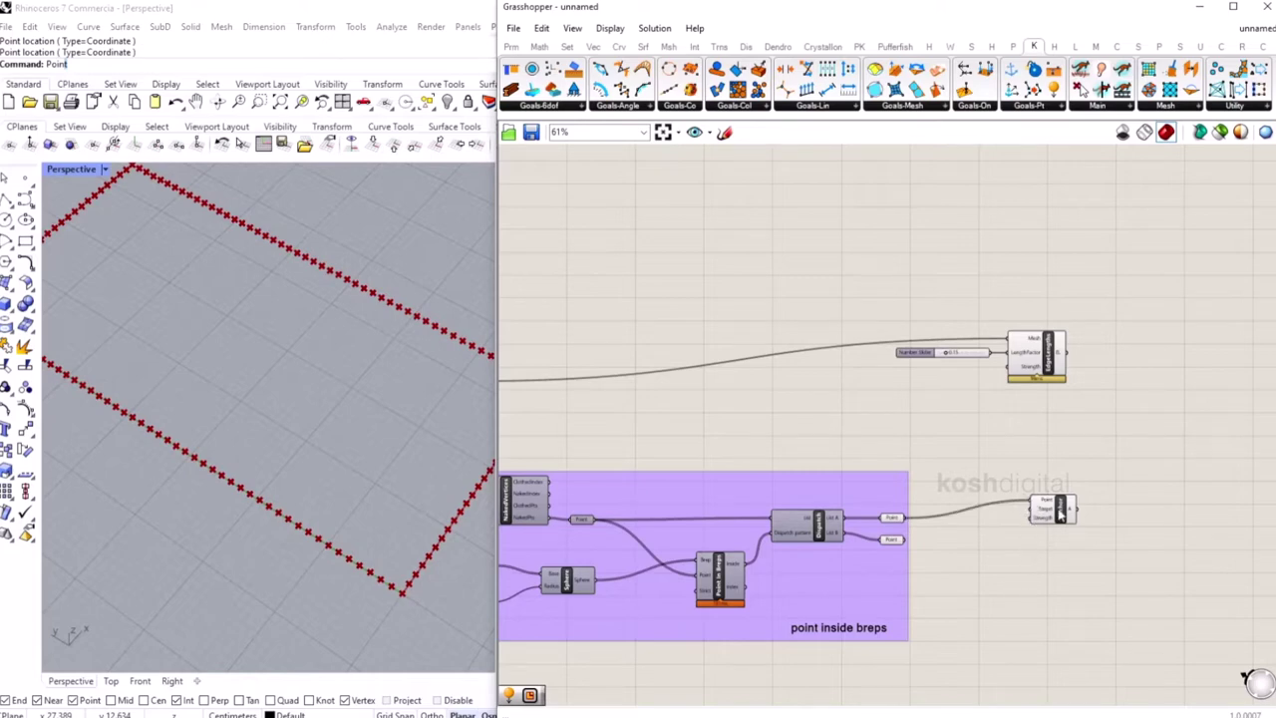
Add a number slider of 75 for the Anchor's Strength and tidy the placement of both components.
double_click(1010, 556)
type("number slider")
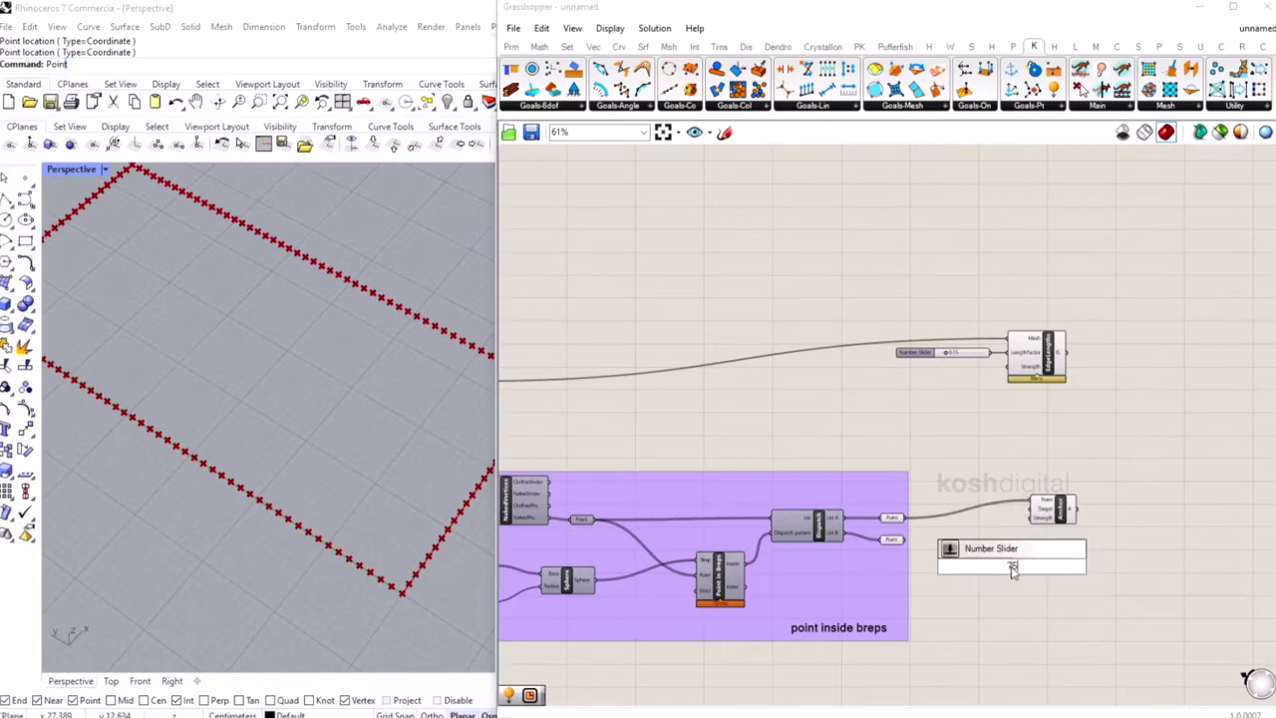
key("Return")
left_click_drag(1065, 566, 1039, 519)
left_click_drag(988, 567, 1055, 464)
scroll(1116, 501, "up", 2)
left_click_drag(916, 518, 924, 487)
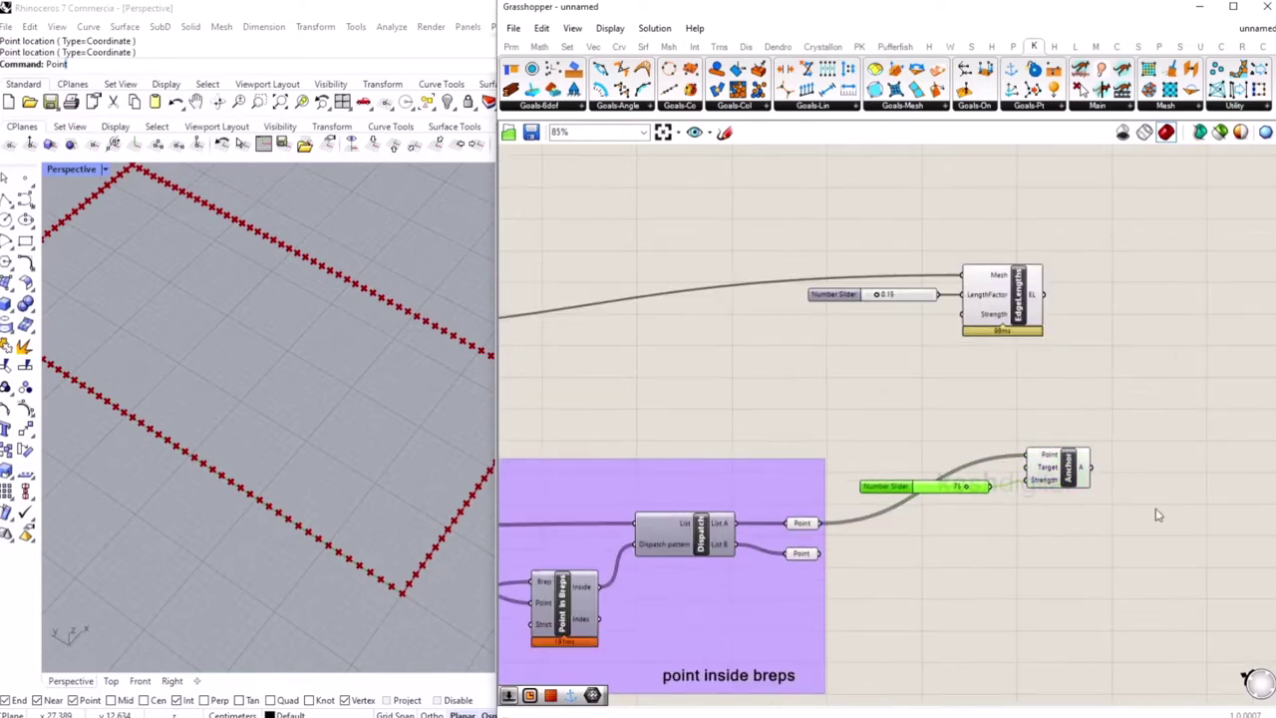
Move the EdgeLengths component to line up above the Anchor component.
left_click_drag(1157, 525, 920, 242)
left_click(965, 257)
left_click_drag(1046, 290, 1099, 286)
left_click(1125, 505)
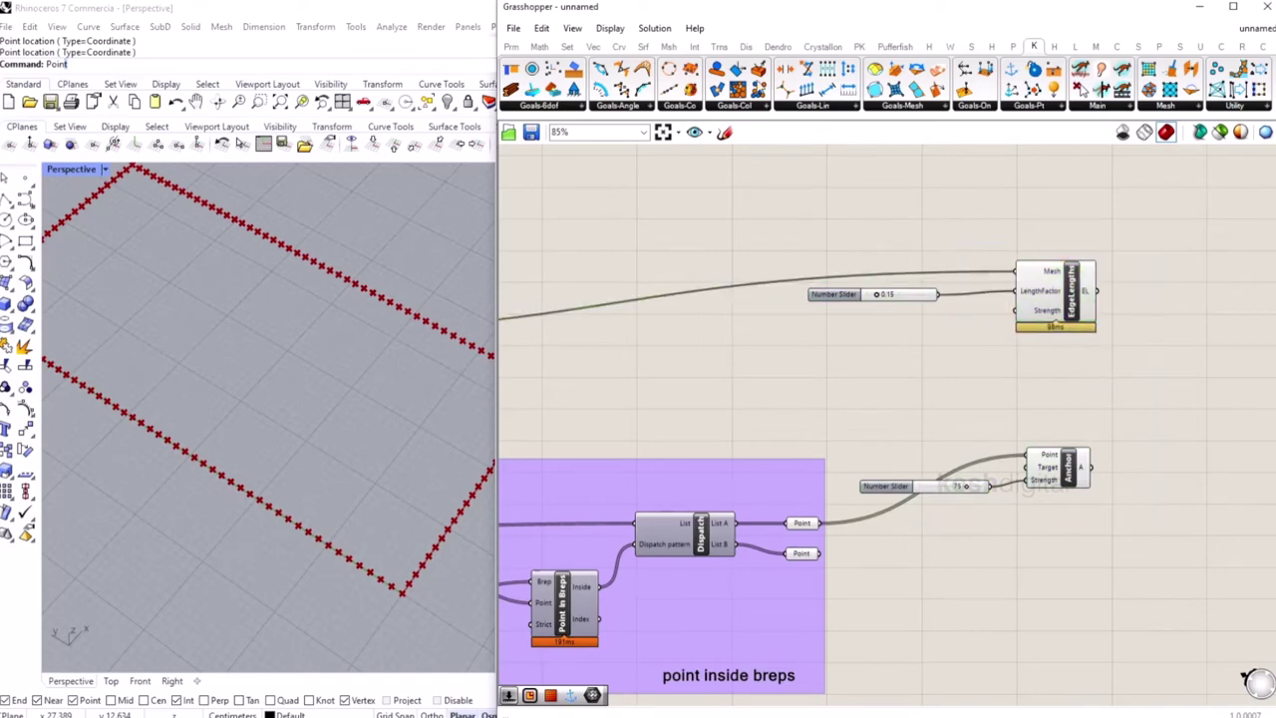
scroll(292, 415, "down", 3)
left_click(1070, 469)
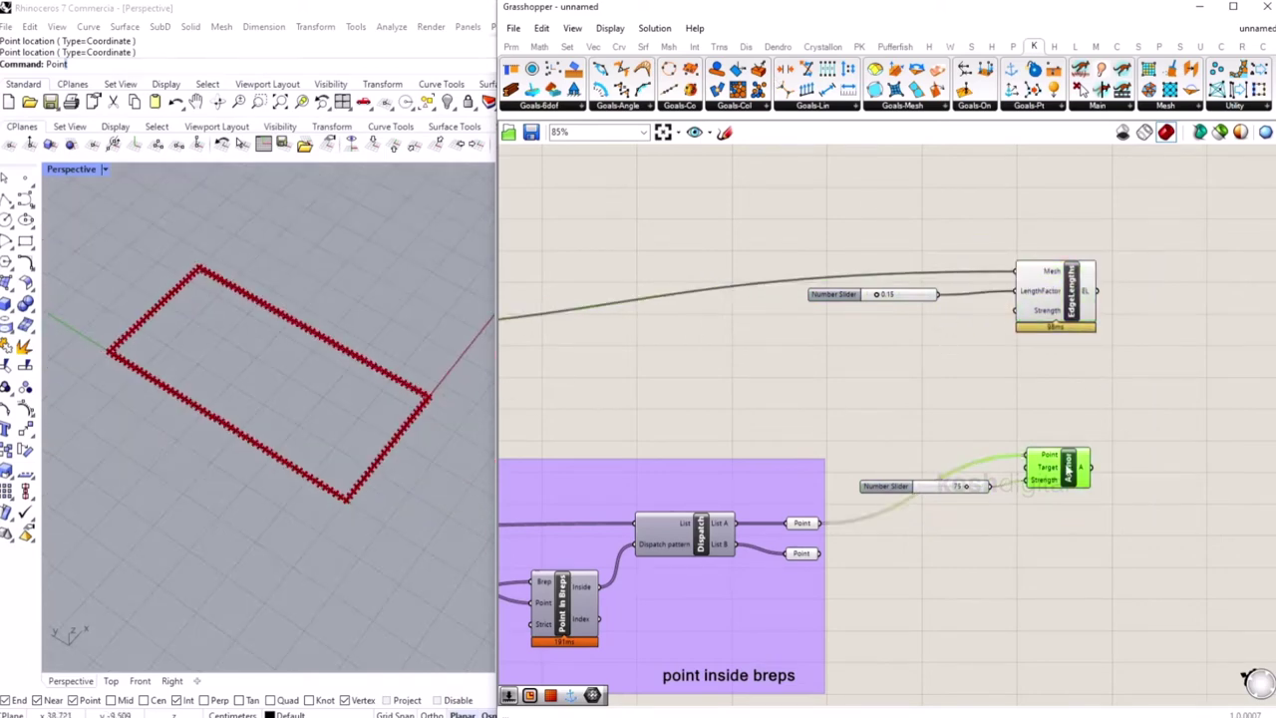
left_click(1084, 290)
left_click(1159, 413)
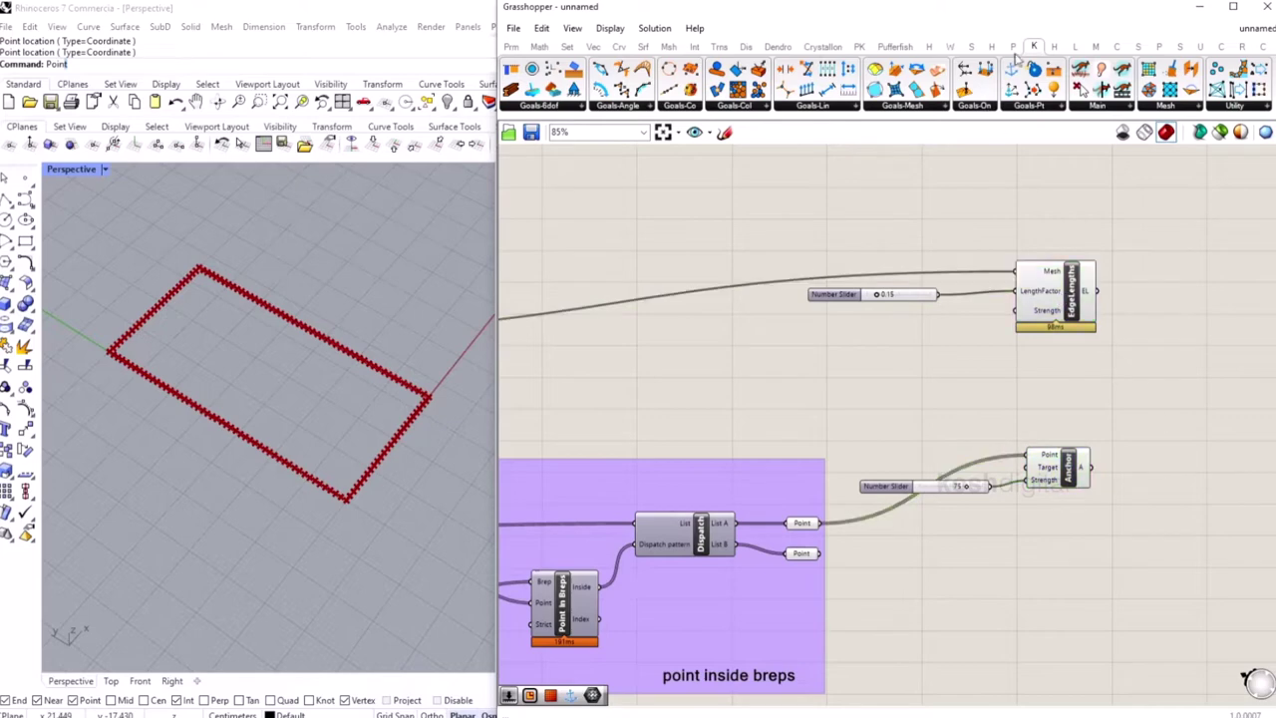
Place a Kangaroo Load goal between the EdgeLengths and Anchor components.
left_click_drag(1057, 92, 1061, 381)
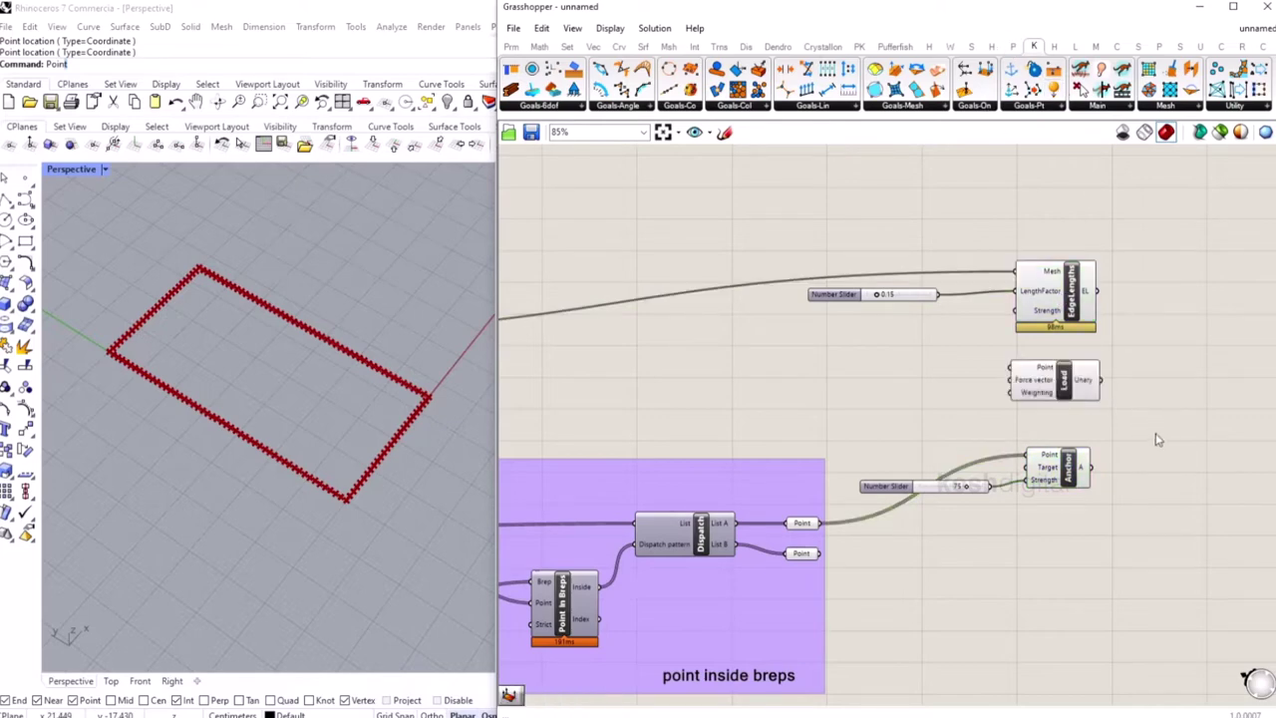
right_click_drag(711, 369, 788, 384)
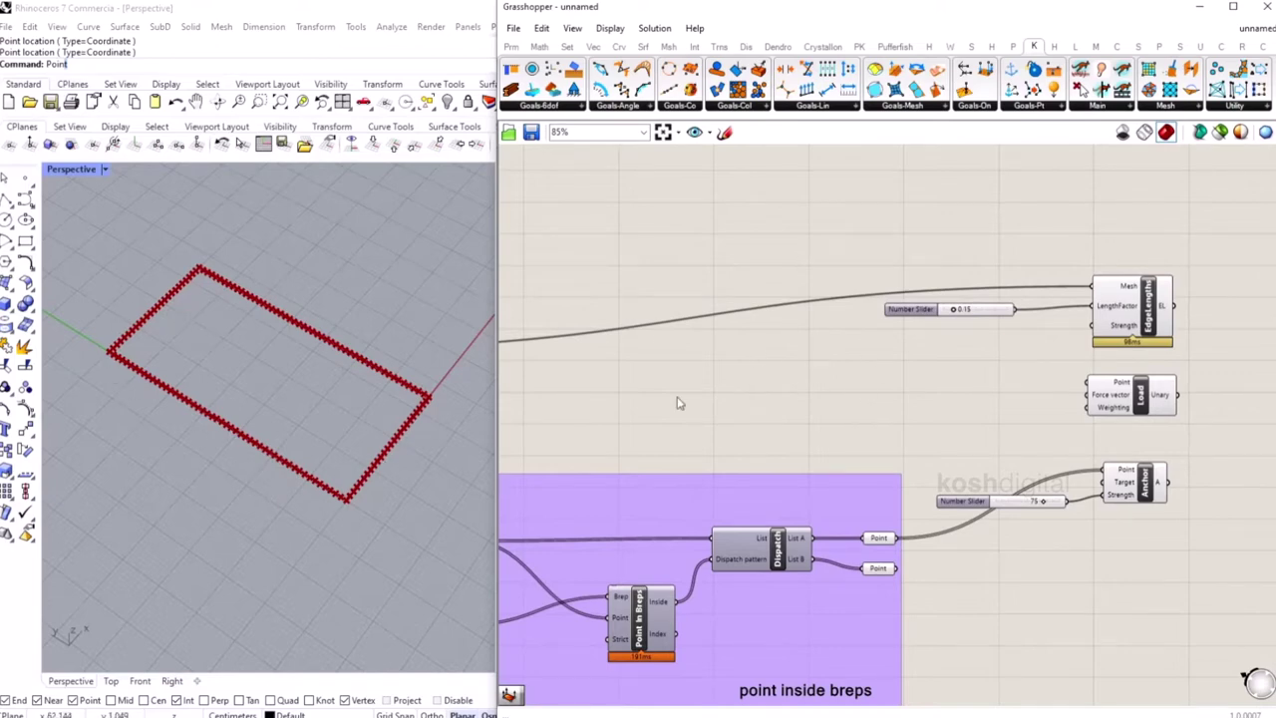
Place a Deconstruct Mesh component to the right of the Mesh parameter and connect the mesh to its input.
right_click_drag(757, 373, 926, 392)
right_click_drag(560, 416, 652, 426)
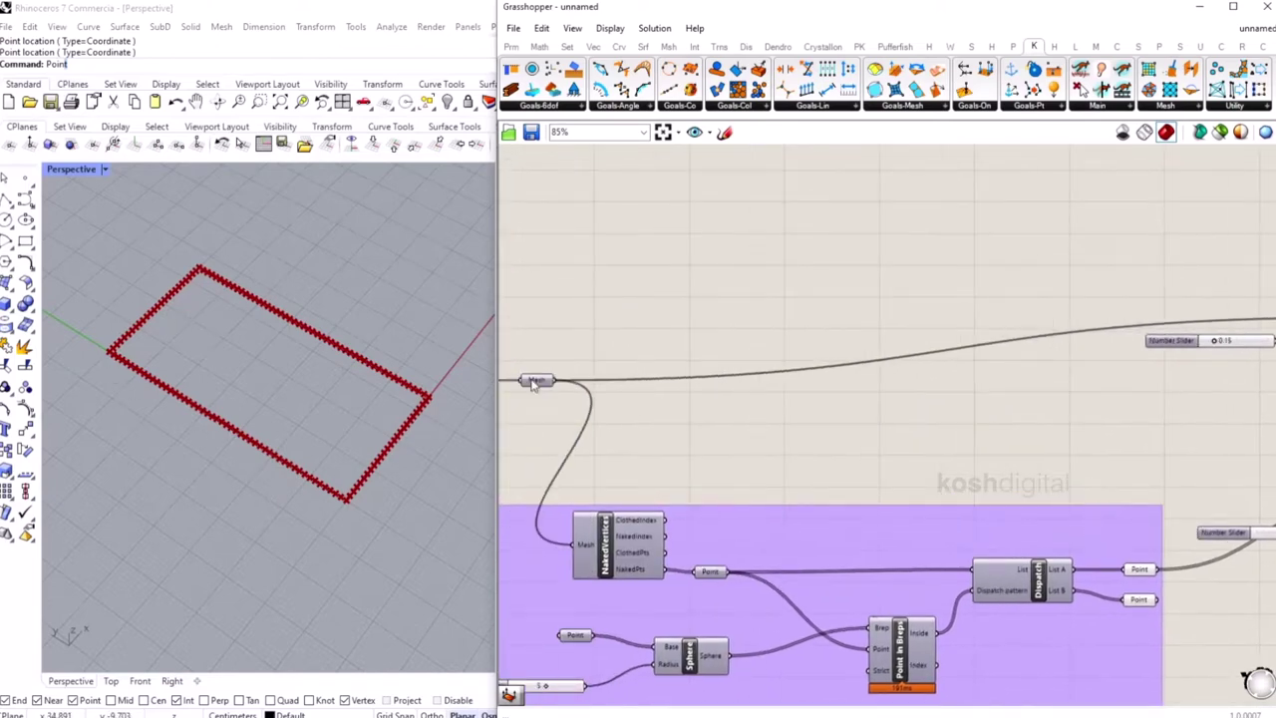
double_click(698, 421)
type("decon")
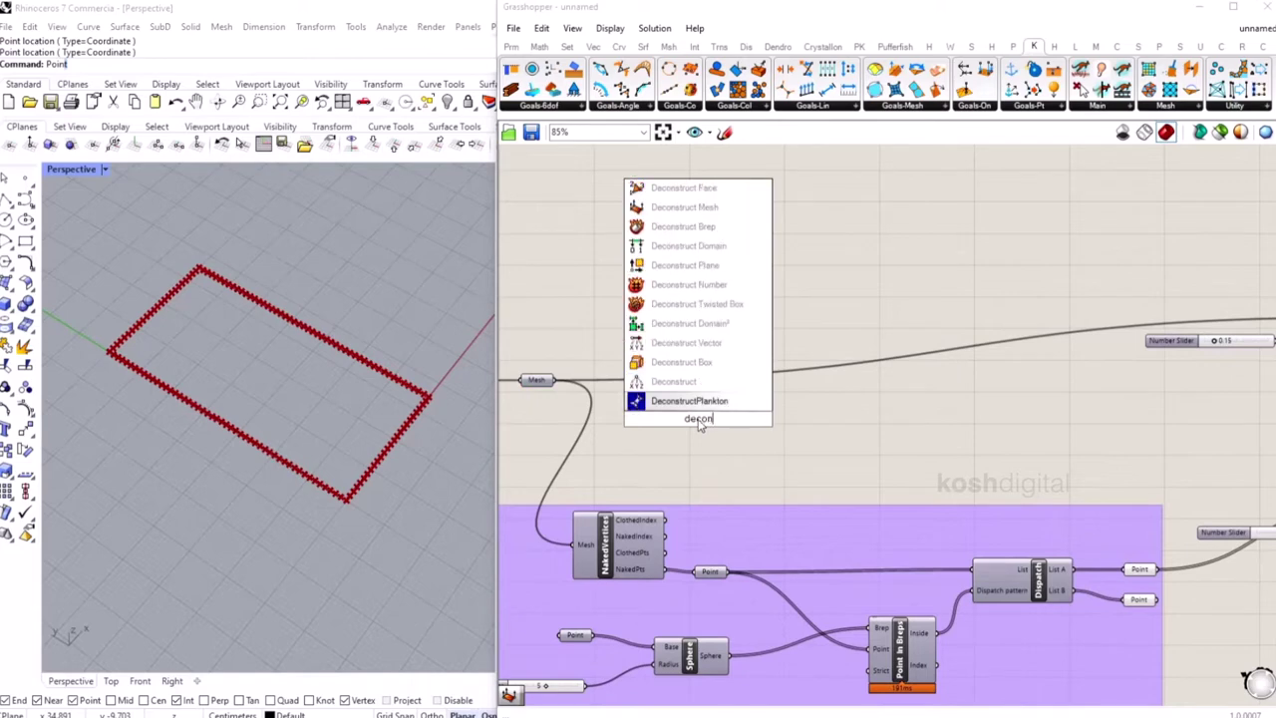
left_click(710, 207)
left_click_drag(558, 387, 691, 437)
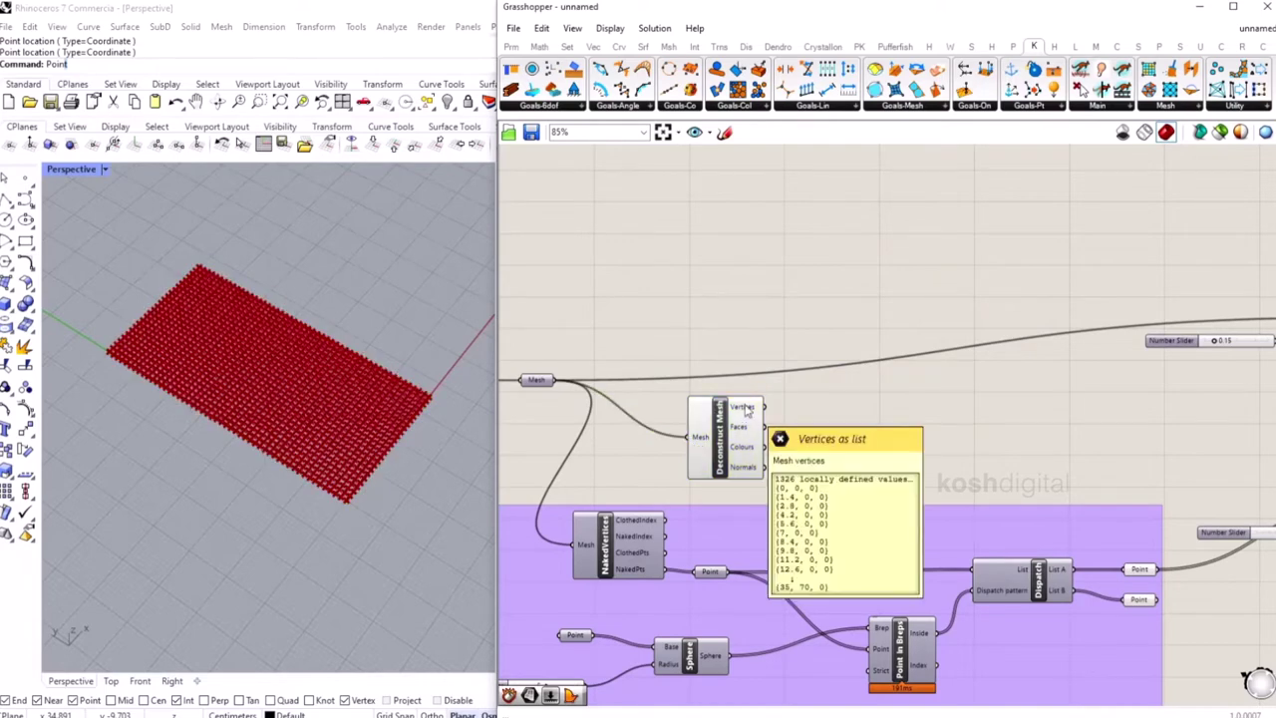
Connect the Vertices output of Deconstruct Mesh to the Point input of the Load goal.
mouse_move(749, 413)
right_click_drag(837, 427, 736, 410)
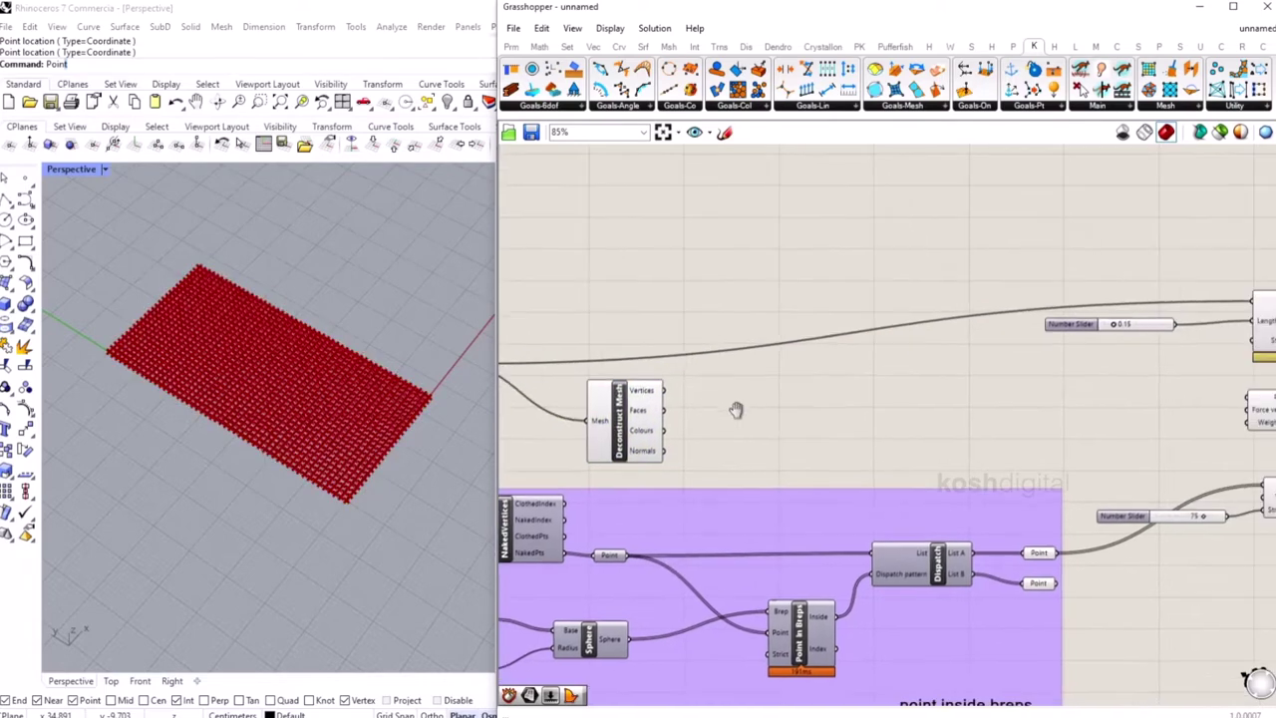
left_click_drag(663, 390, 1249, 397)
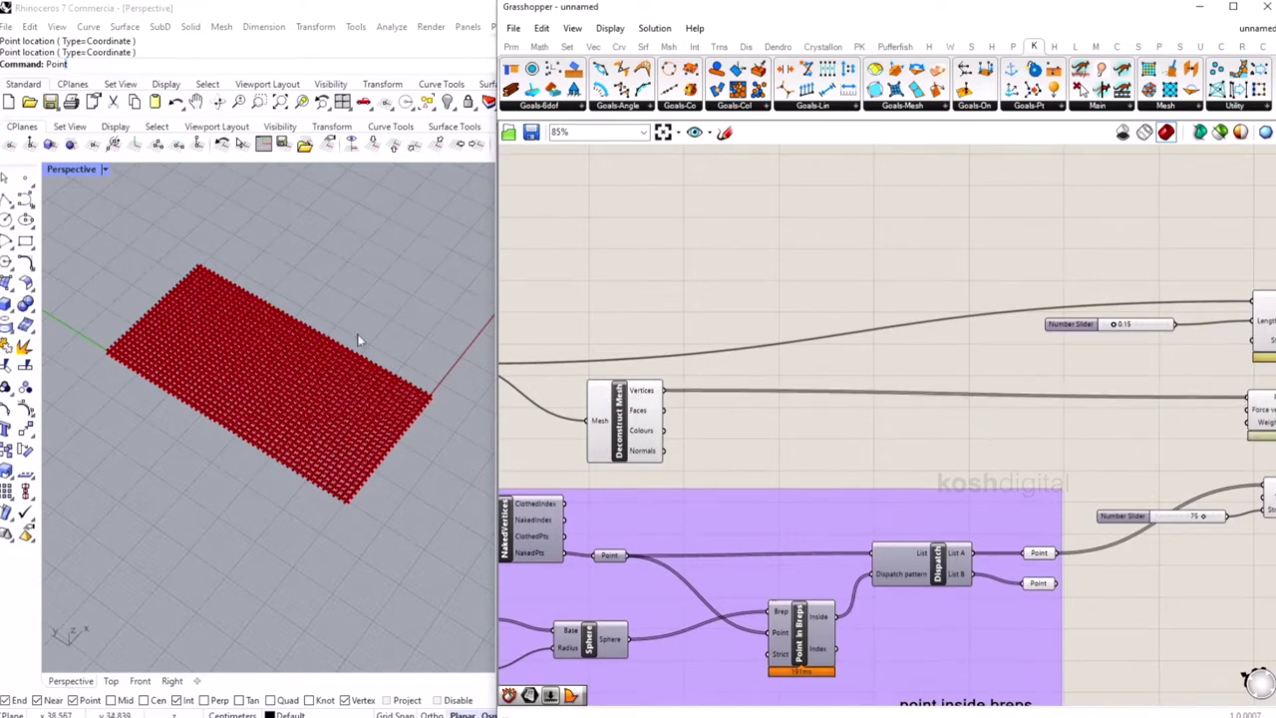
Place a Unit Z vector beside the Load goal and connect it to the Force vector input.
right_click_drag(1007, 423, 888, 410)
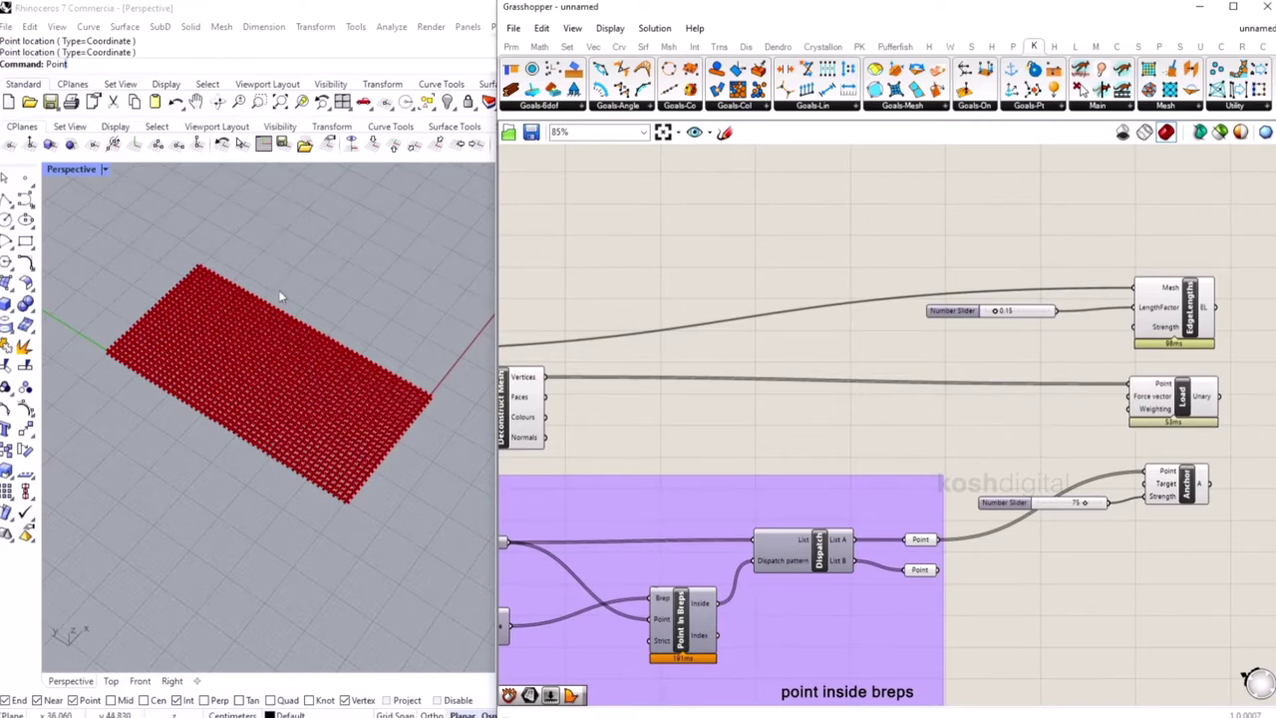
double_click(1057, 414)
type("z")
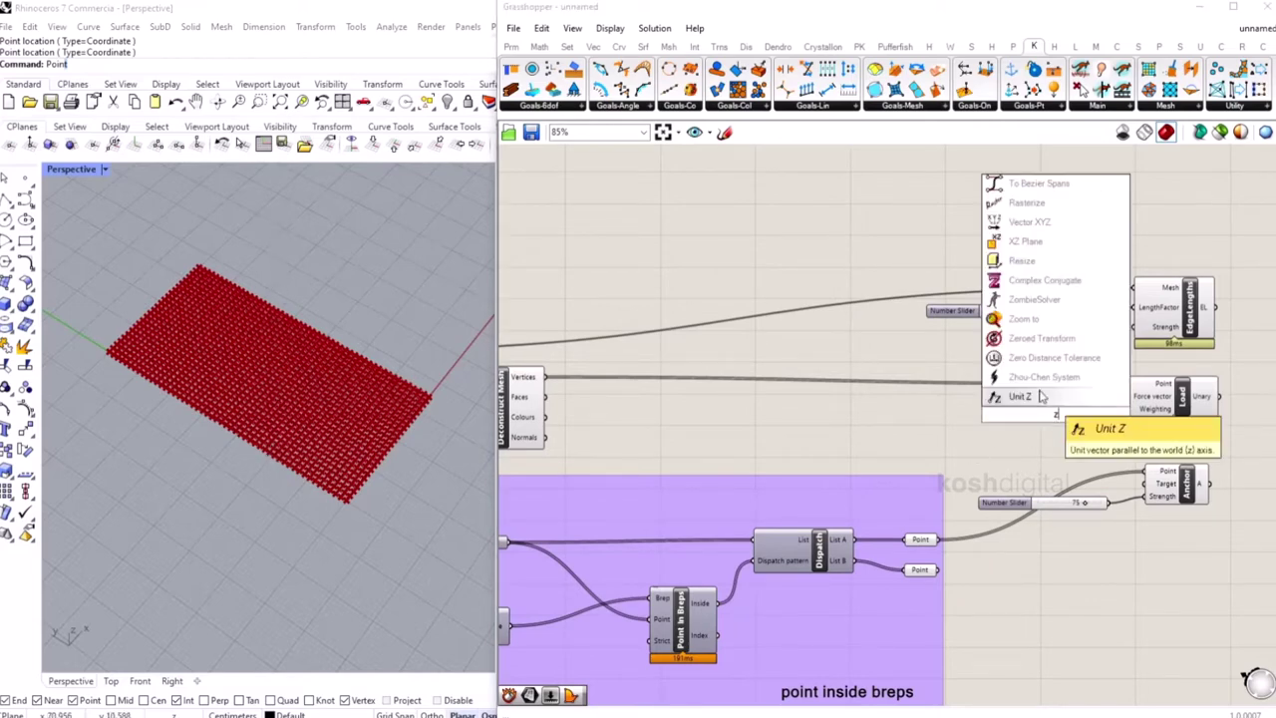
left_click(1032, 400)
left_click_drag(1029, 422, 1130, 399)
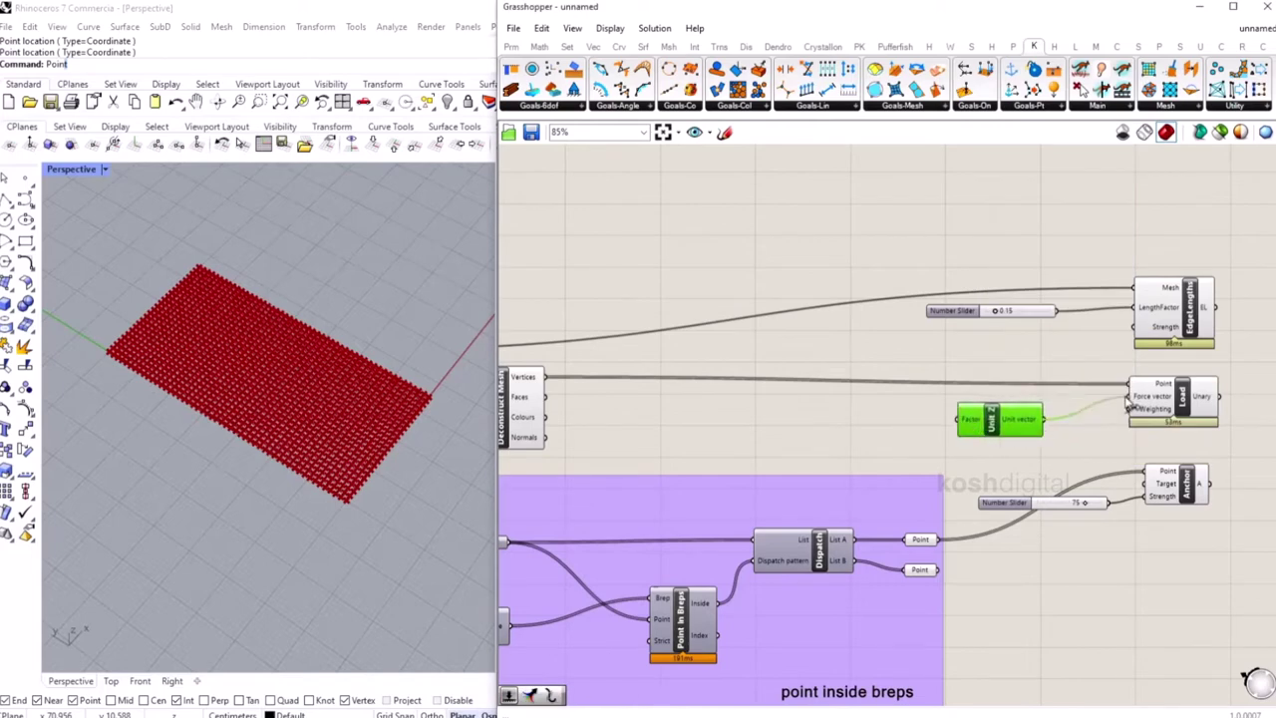
left_click_drag(997, 418, 1032, 414)
Add a number slider of 0.15 and connect it to the Factor input of Unit Z.
double_click(917, 422)
type("0.15")
key("Return")
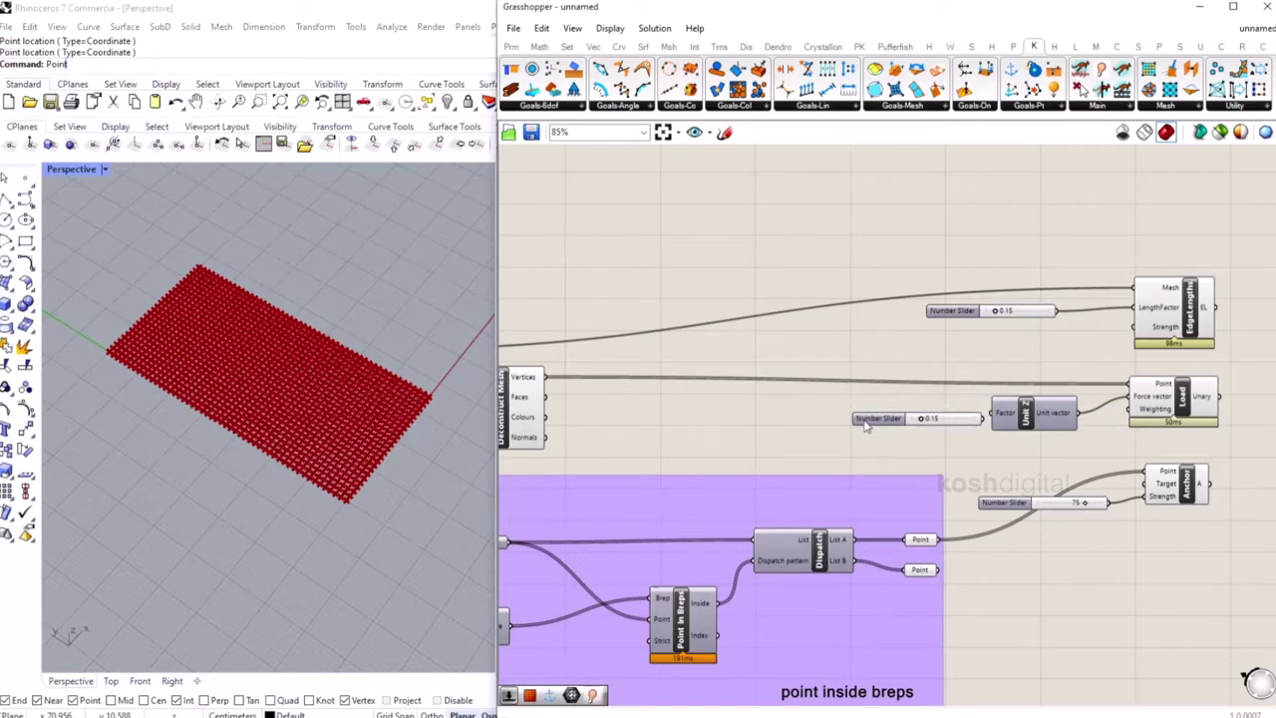
left_click_drag(934, 412, 994, 413)
left_click(1087, 439)
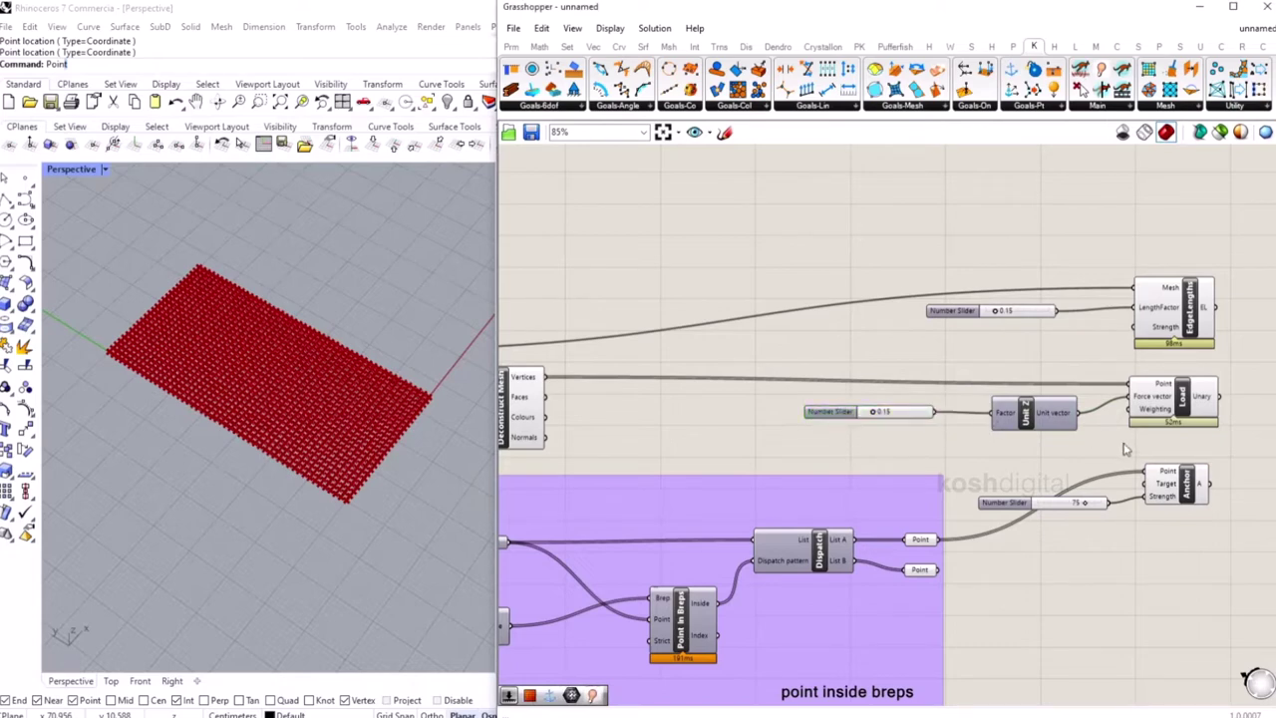
Place a Kangaroo Show component above the EdgeLengths goal.
right_click_drag(1157, 543, 1083, 542)
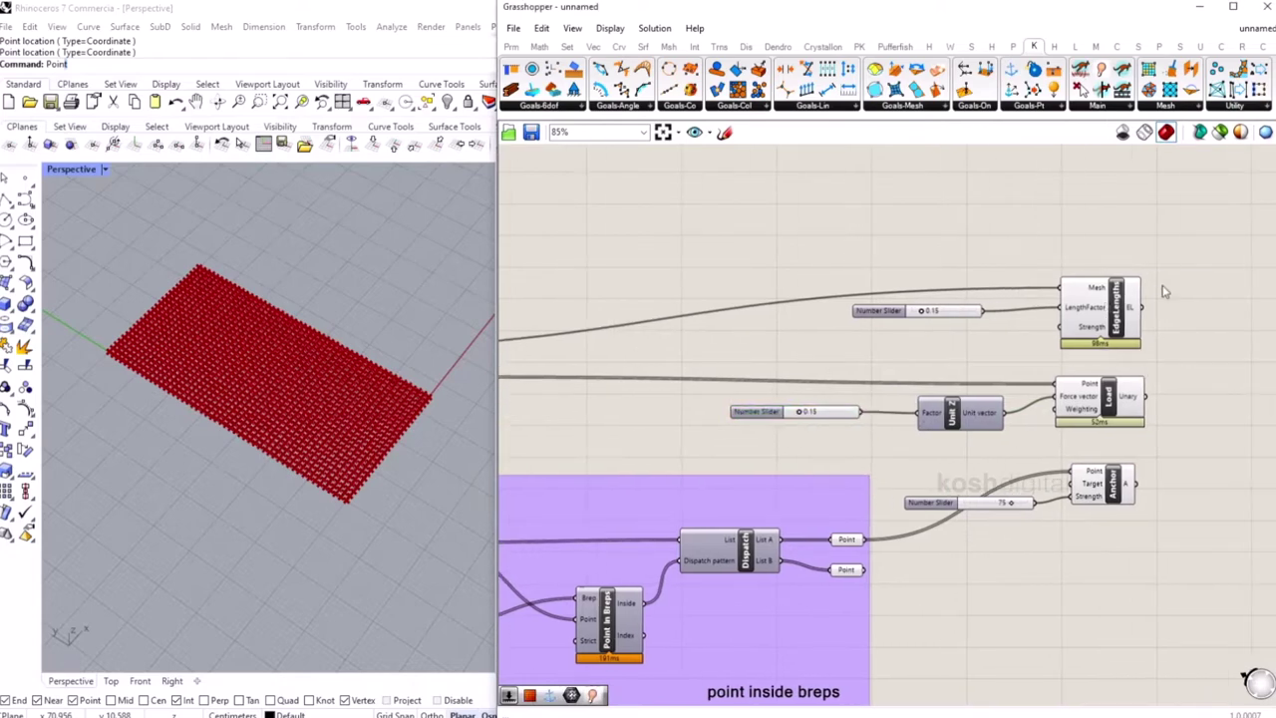
double_click(1147, 247)
type("show")
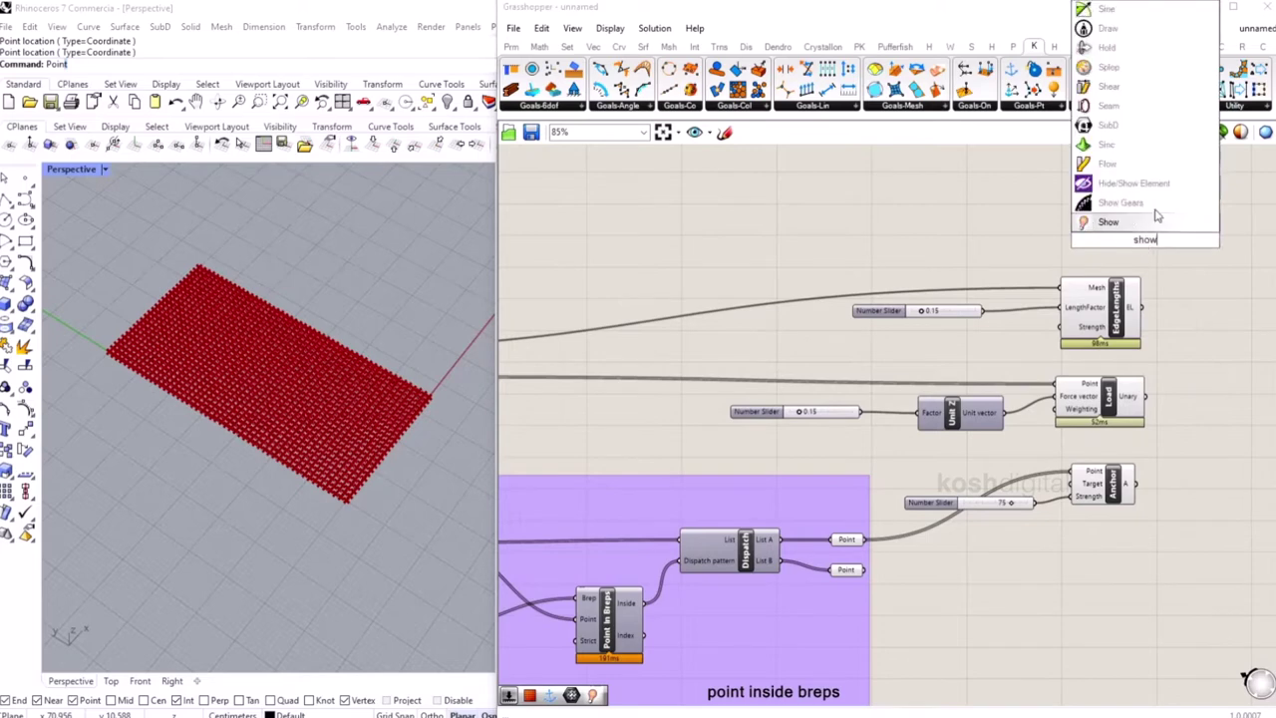
left_click(1114, 224)
left_click_drag(1138, 240, 1087, 209)
Connect the mesh to the Show component and branch that wire through a relay to the Mesh input of EdgeLengths.
right_click_drag(987, 311, 1146, 369)
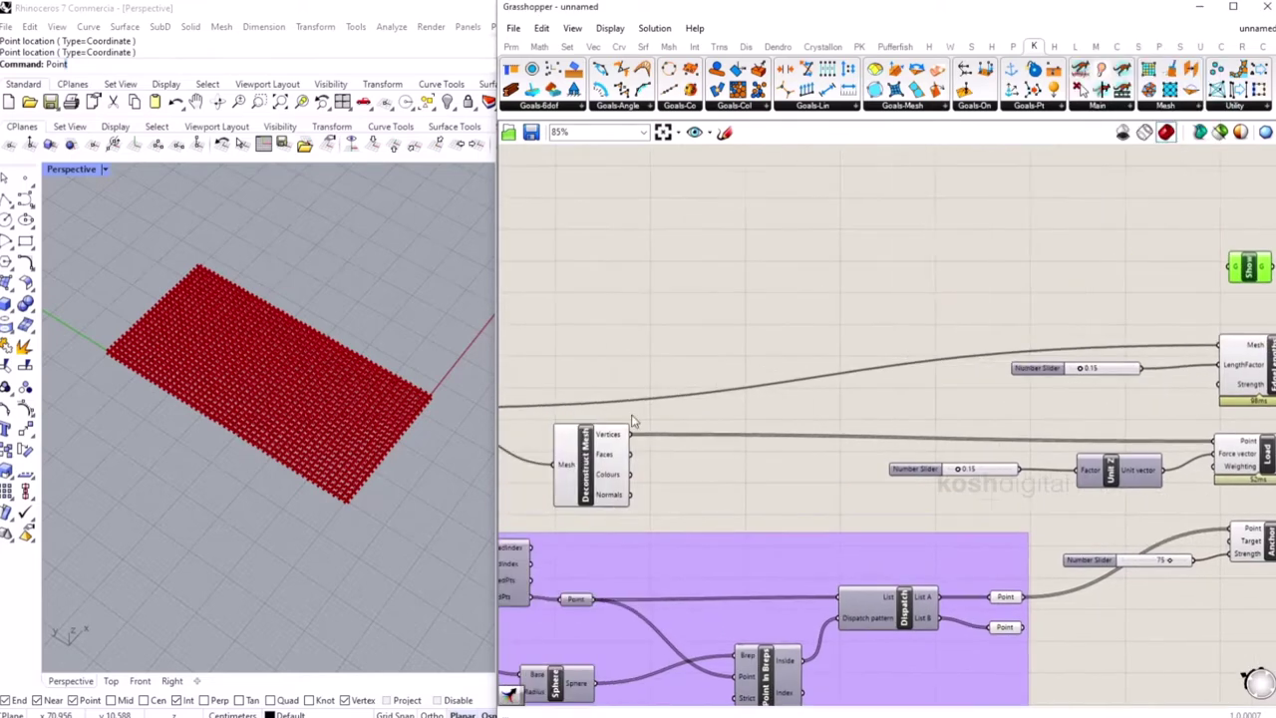
scroll(632, 421, "down", 1)
right_click_drag(632, 412, 750, 418)
left_click_drag(574, 420, 1252, 300)
right_click_drag(1178, 301, 976, 292)
double_click(985, 291)
left_click_drag(1001, 296, 1045, 355)
Align the Show, EdgeLengths, Load and Anchor components along their right edges.
right_click_drag(1168, 348, 1081, 301)
left_click_drag(1116, 207, 993, 517)
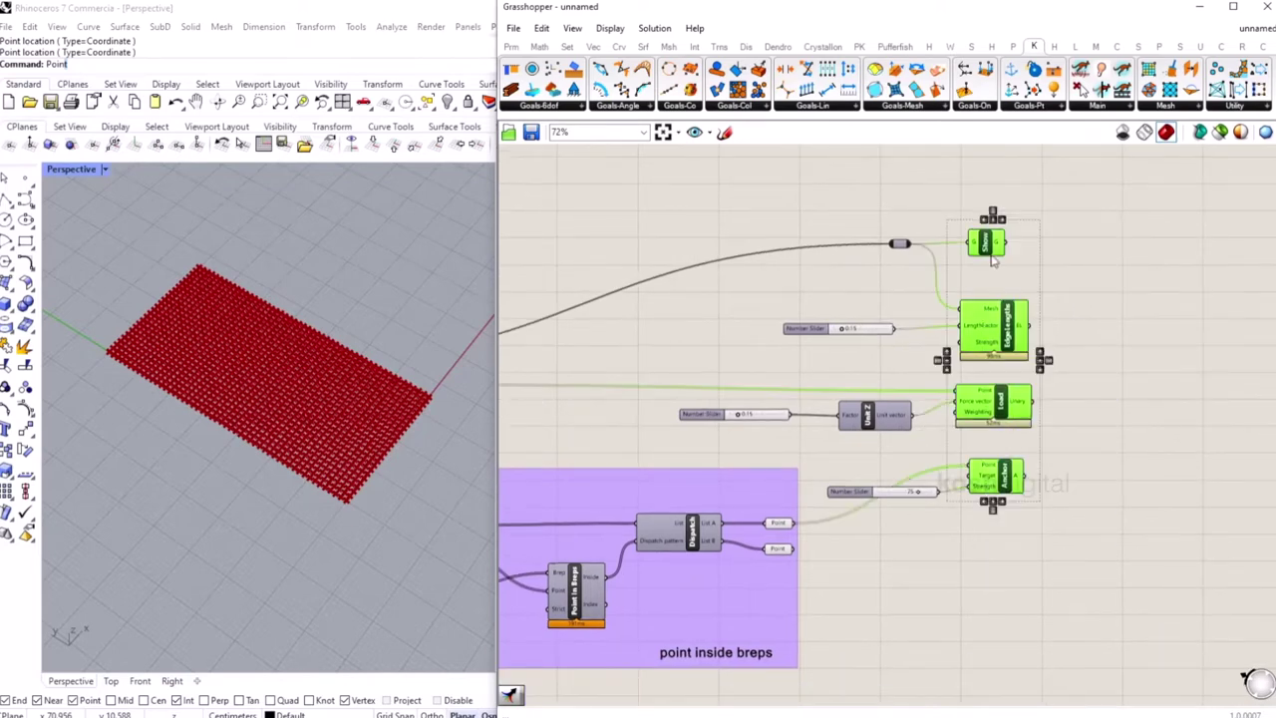
left_click(1003, 218)
Place a Merge component and connect the Show, EdgeLengths, Load and Anchor outputs to its inputs D1 to D4.
double_click(1103, 322)
type("merge")
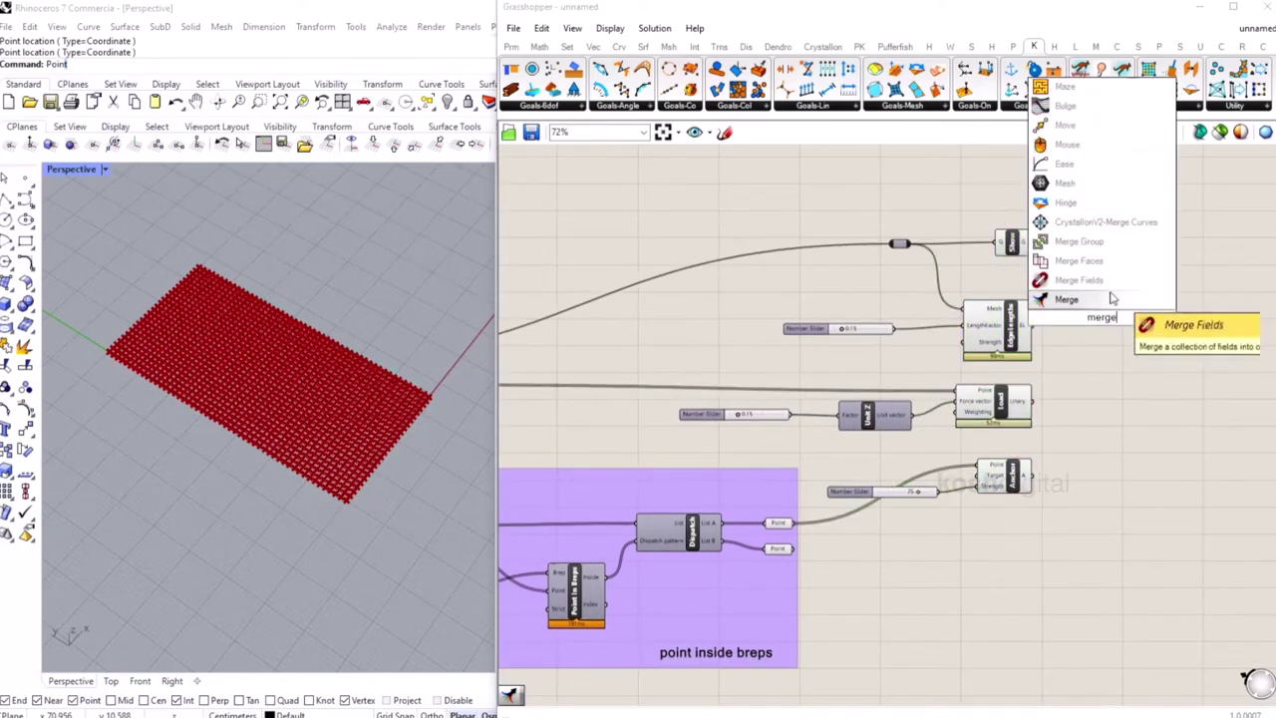
left_click(1066, 280)
scroll(1151, 307, "up", 2)
left_click_drag(949, 206, 1015, 318)
left_click_drag(948, 425, 1027, 316)
left_click_drag(955, 541, 1024, 329)
Flatten the Merge inputs D1 to D4 and move the component farther from the goals.
right_click(1025, 280)
left_click(1056, 391)
right_click(1023, 294)
left_click(1057, 409)
right_click(1021, 308)
left_click(1056, 421)
right_click(1011, 325)
left_click(1053, 438)
left_click_drag(1041, 301, 1087, 327)
left_click(1121, 459)
Place a Kangaroo BouncySolver to the right of the Merge component.
right_click_drag(1122, 464, 910, 450)
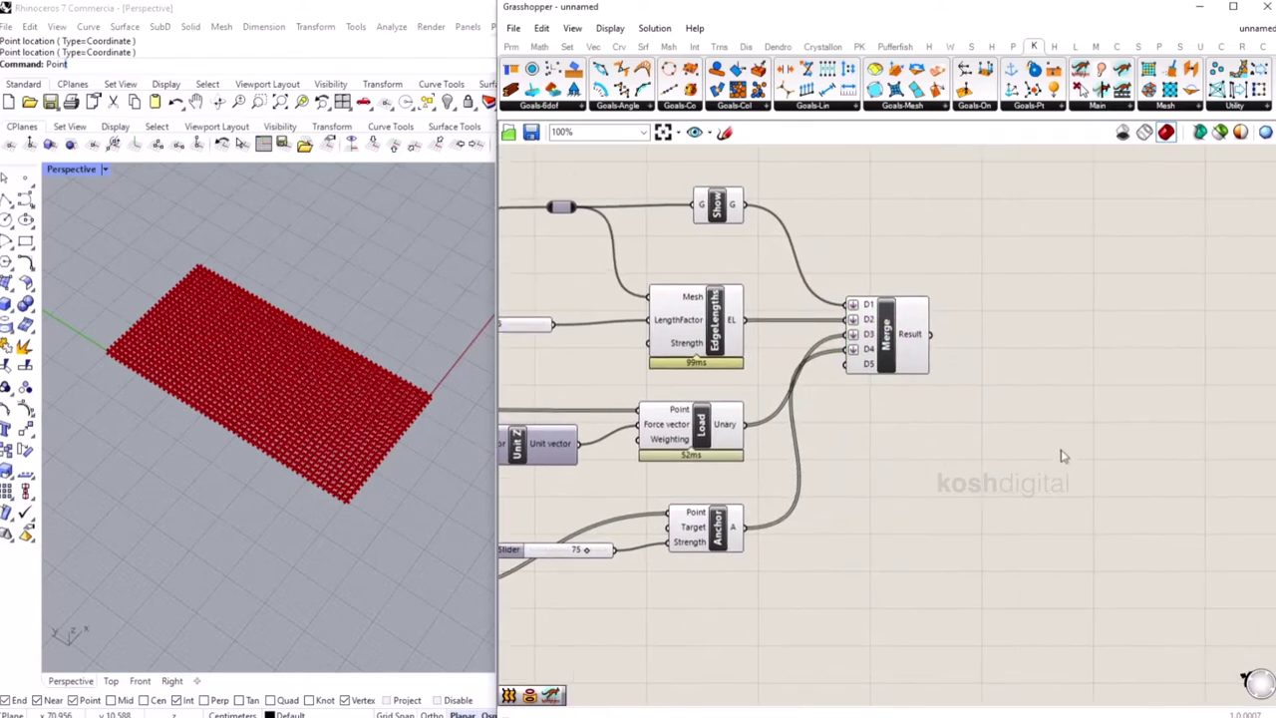
double_click(1105, 434)
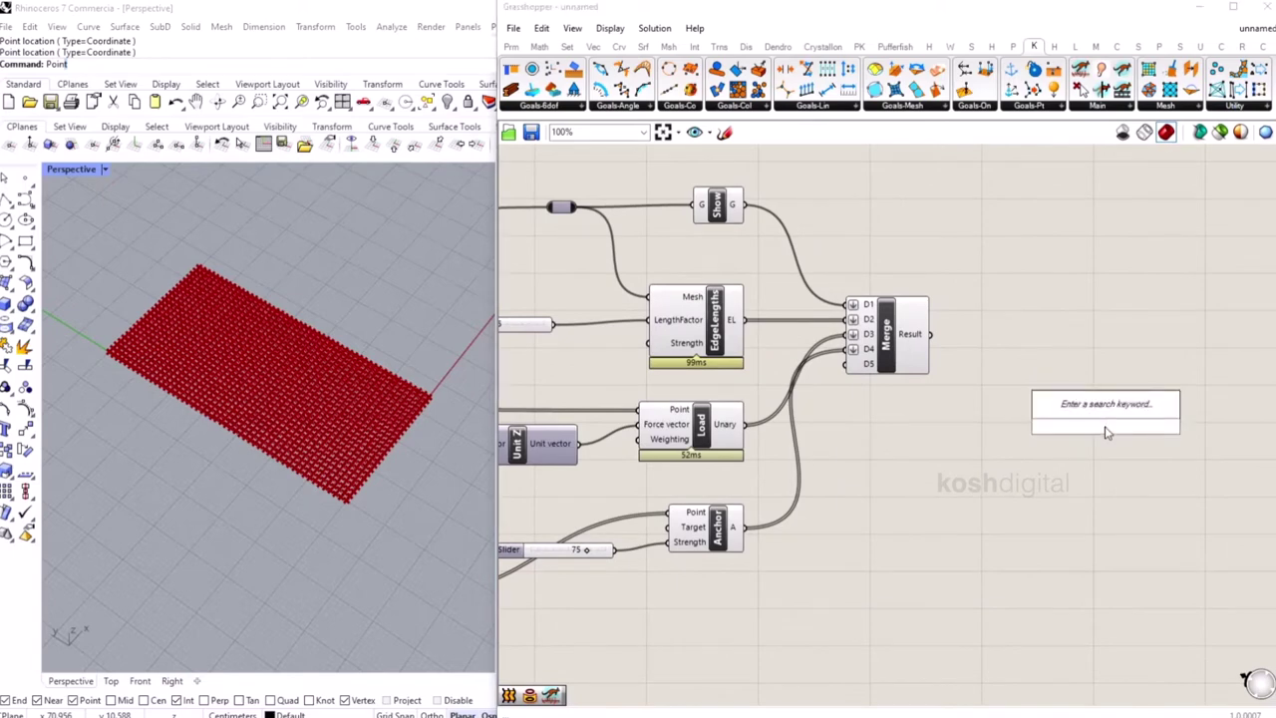
type("boun")
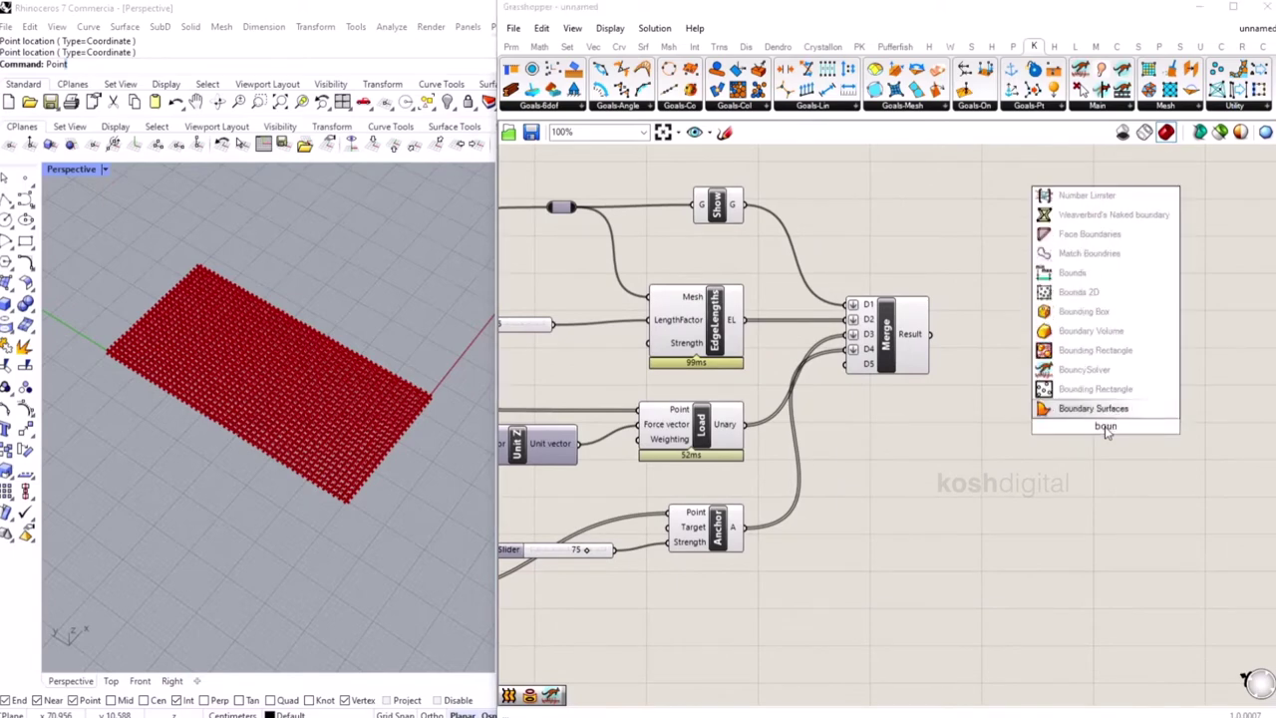
left_click(1102, 370)
left_click_drag(1111, 321, 1175, 341)
left_click(935, 384)
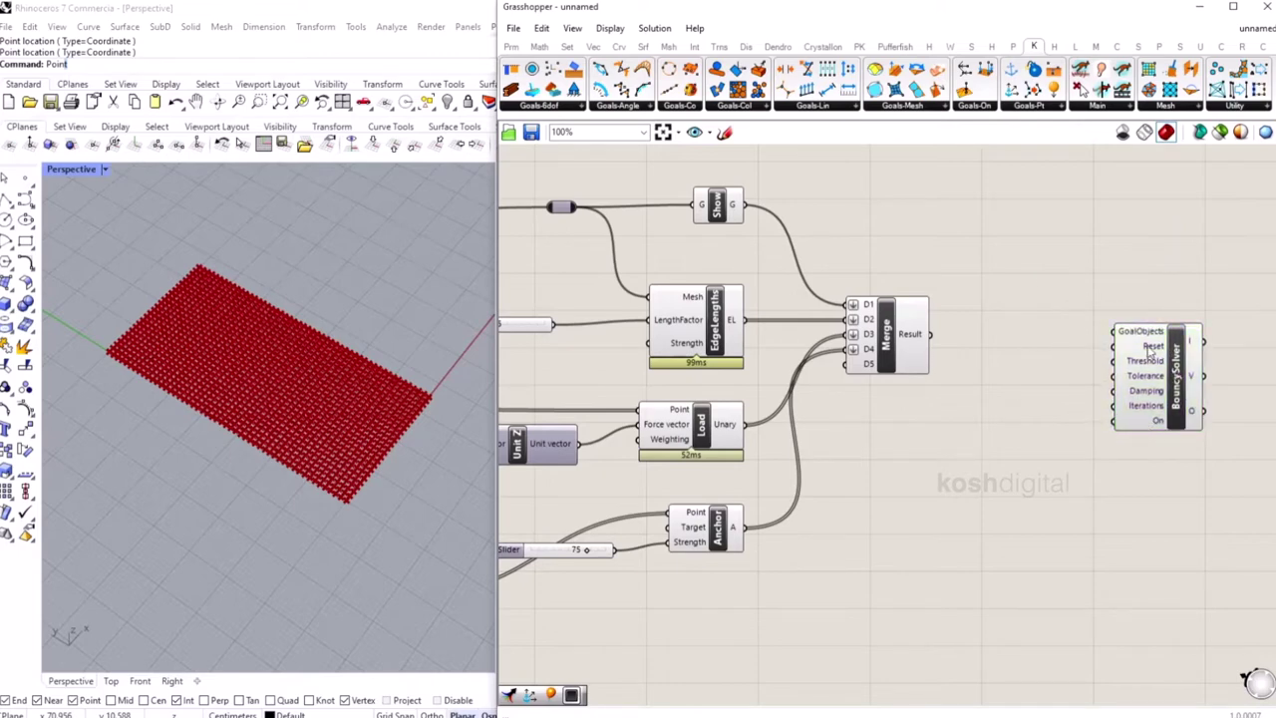
Add a Button and connect it to the Reset input of the BouncySolver.
double_click(985, 447)
type("button")
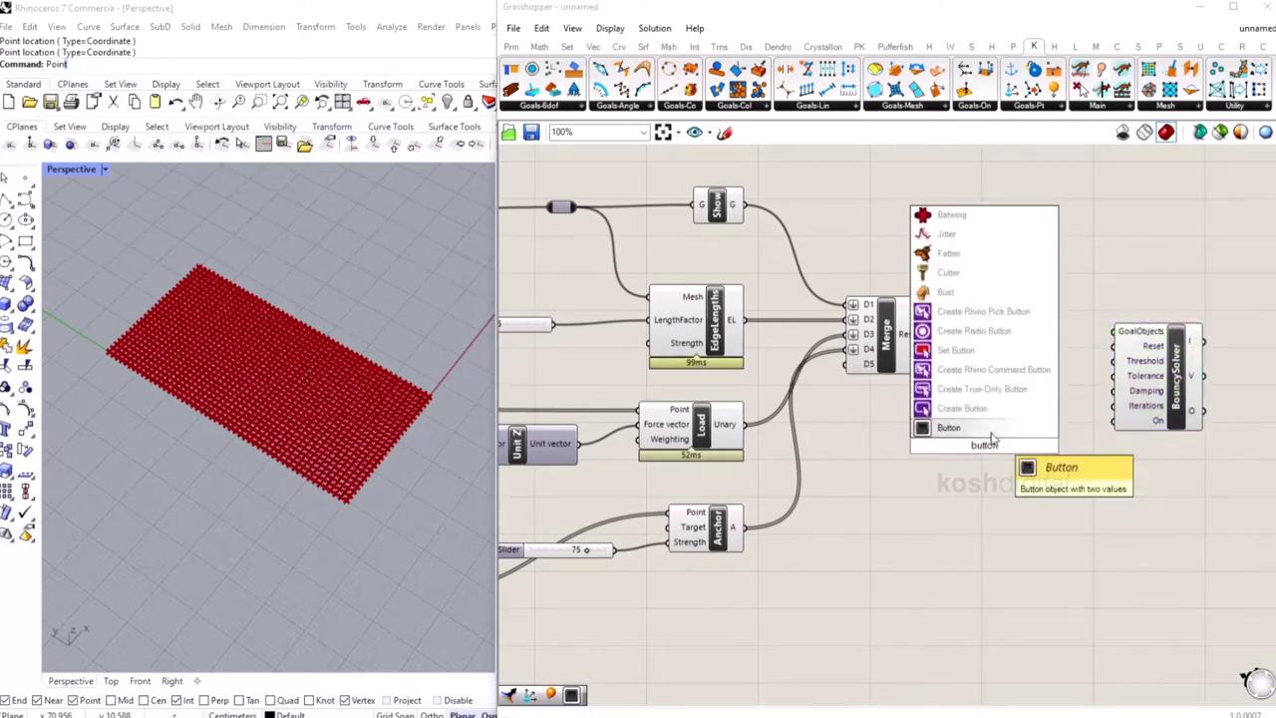
key("Return")
left_click_drag(955, 448, 1113, 346)
Add a Boolean Toggle below the Button and connect it to the On input of the BouncySolver.
double_click(1005, 461)
type("b")
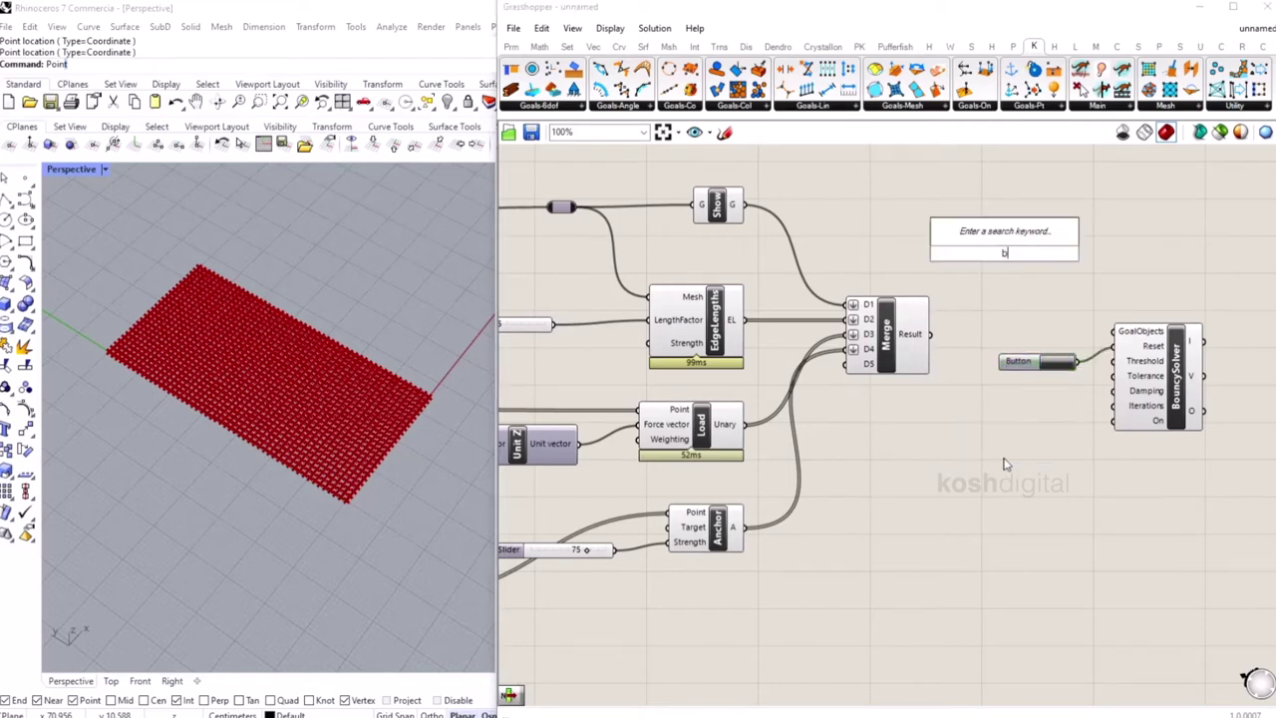
type("oolea")
left_click(987, 420)
left_click_drag(1000, 459, 999, 427)
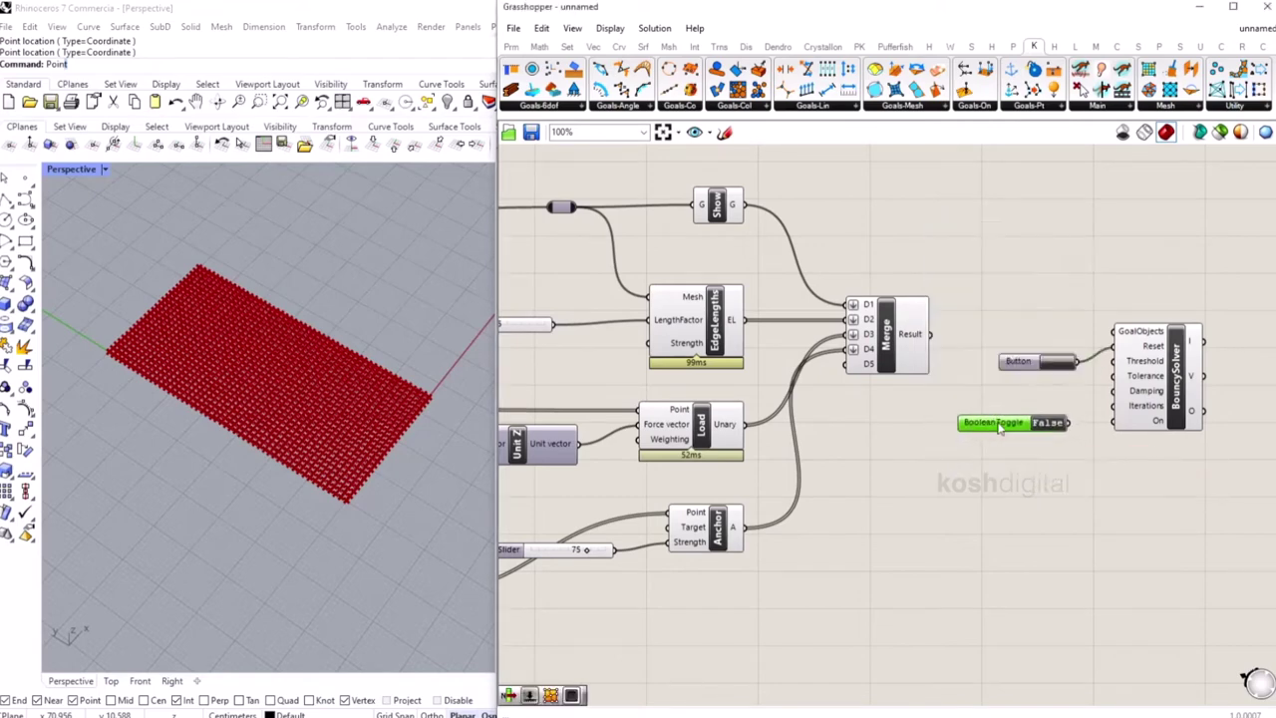
left_click_drag(1067, 423, 1117, 422)
Switch the toggle to True and run the simulation by connecting the Merge result to the solver's GoalObjects input.
double_click(1046, 422)
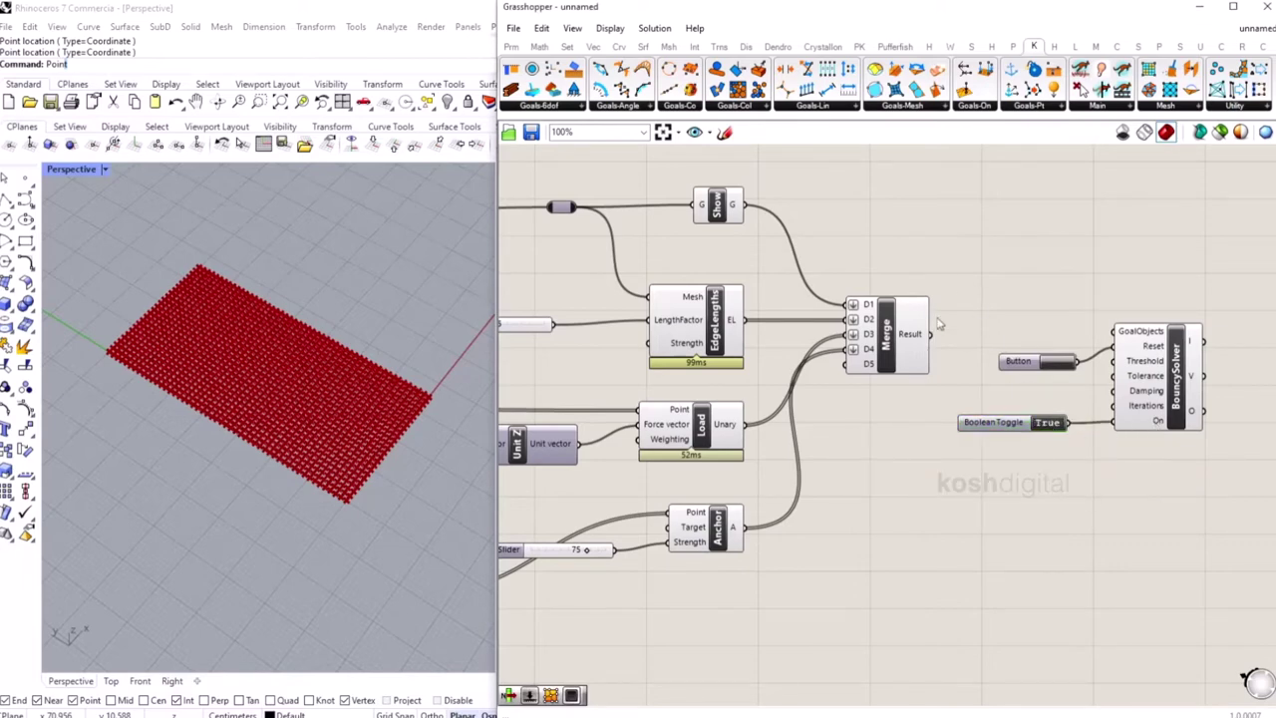
left_click_drag(931, 334, 1116, 331)
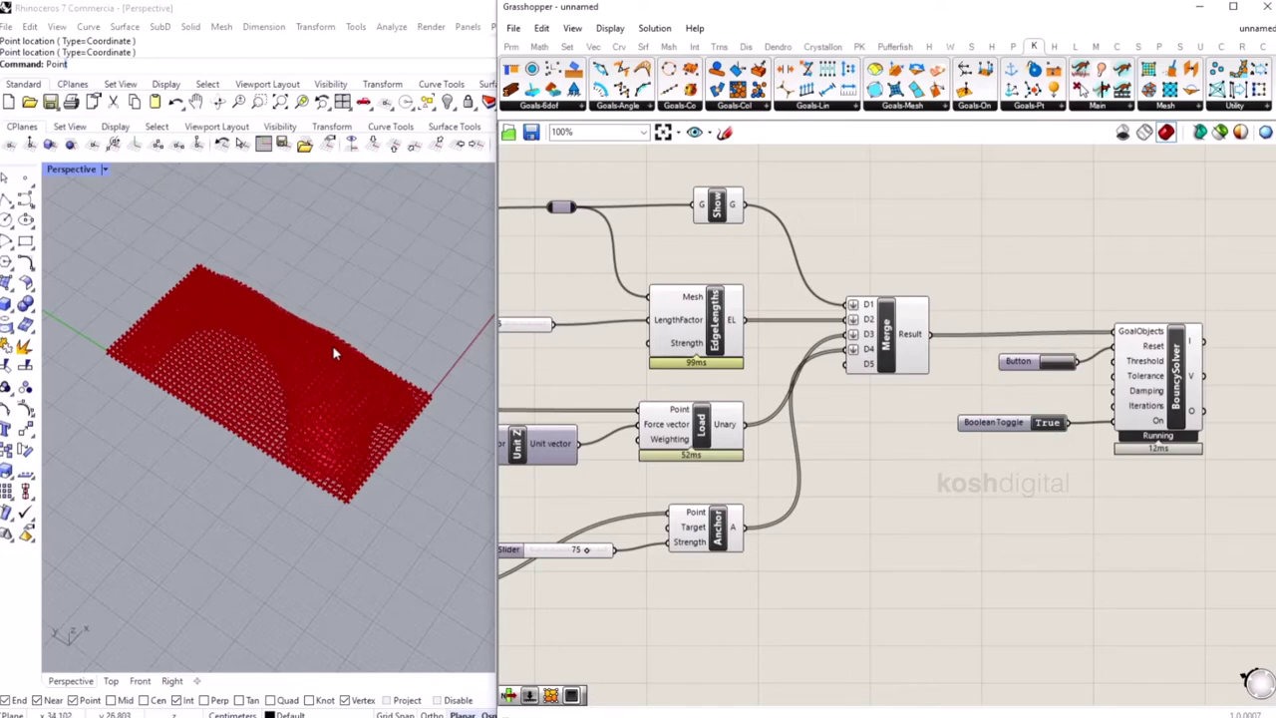
right_click_drag(297, 413, 69, 371)
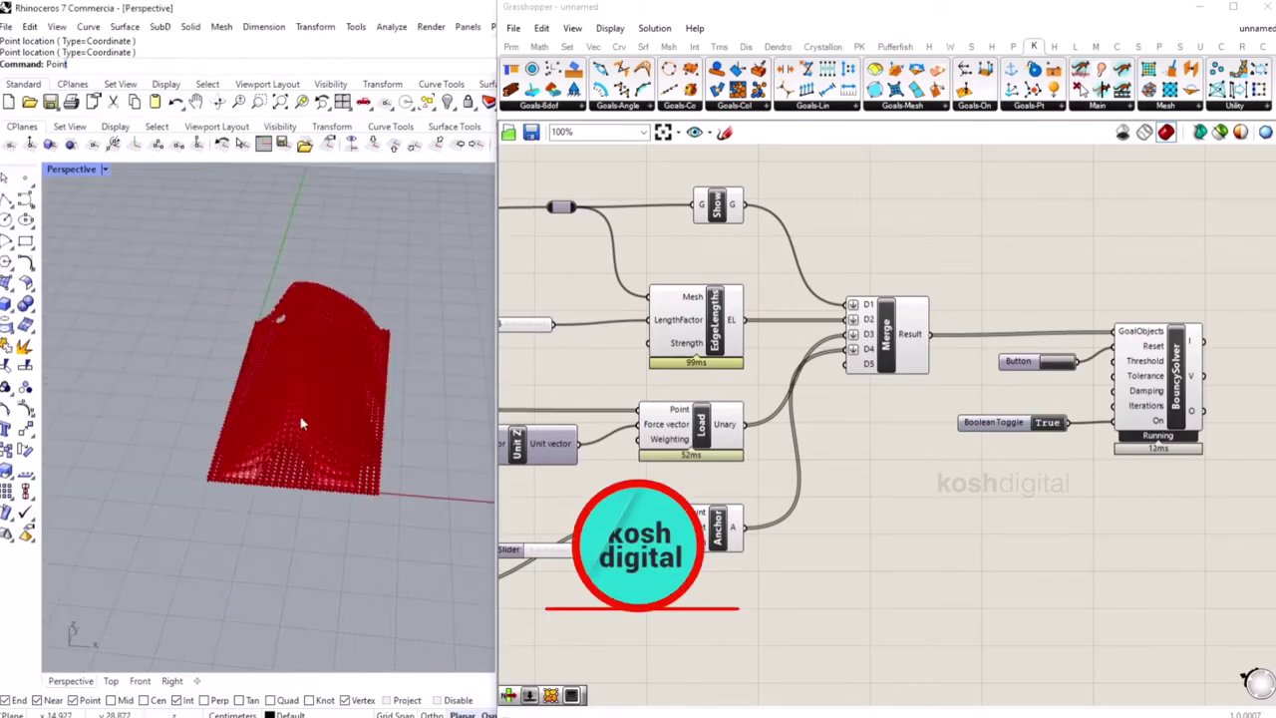
Turn off the preview of the components that feed the BouncySolver.
left_click(875, 549)
scroll(942, 544, "down", 4)
left_click_drag(921, 604, 588, 344)
right_click(750, 267)
left_click(763, 285)
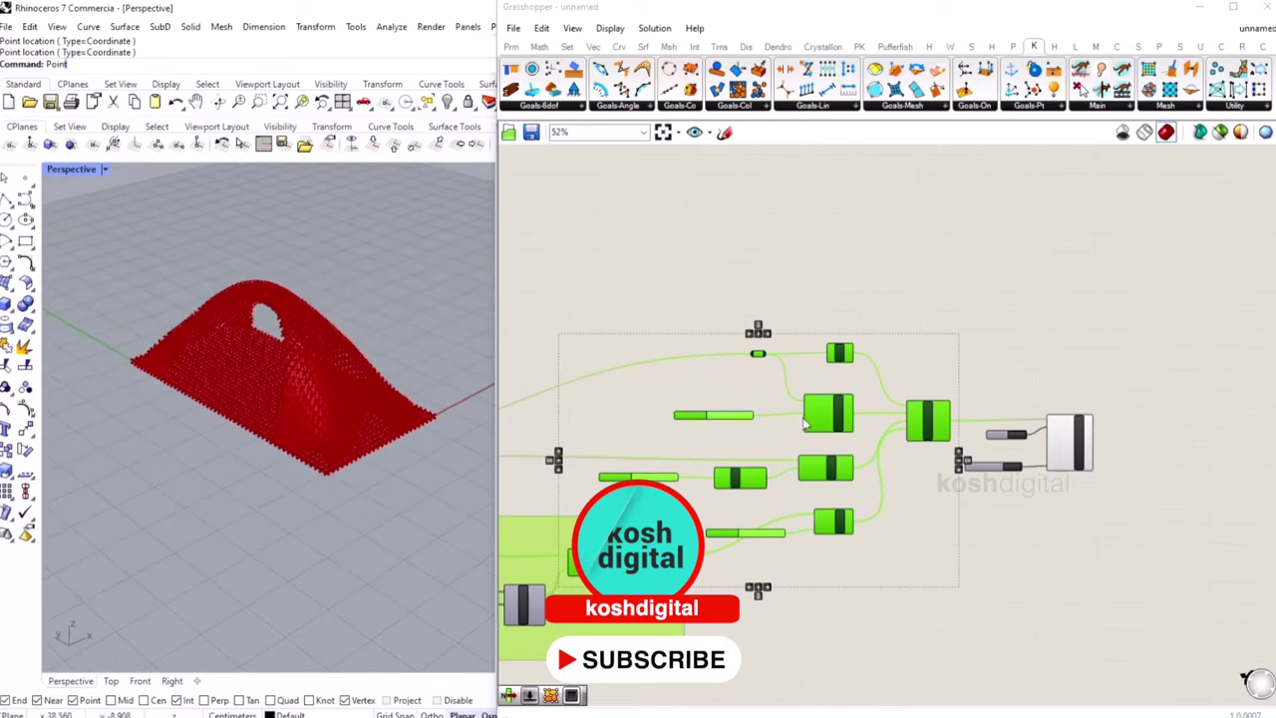
scroll(744, 602, "down", 3)
left_click(744, 602)
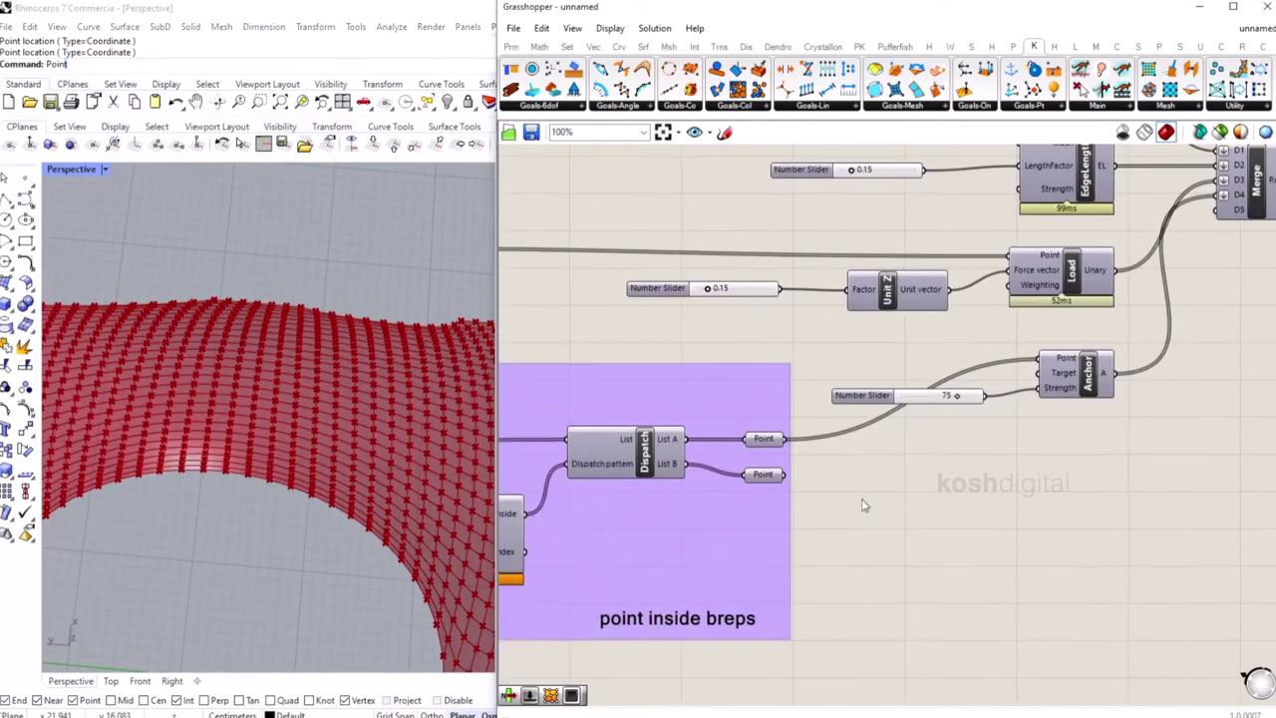
Place an AnchorXYZ goal below Anchor, connect the List B points to its Point input and hide the preview of those points.
left_click(763, 475)
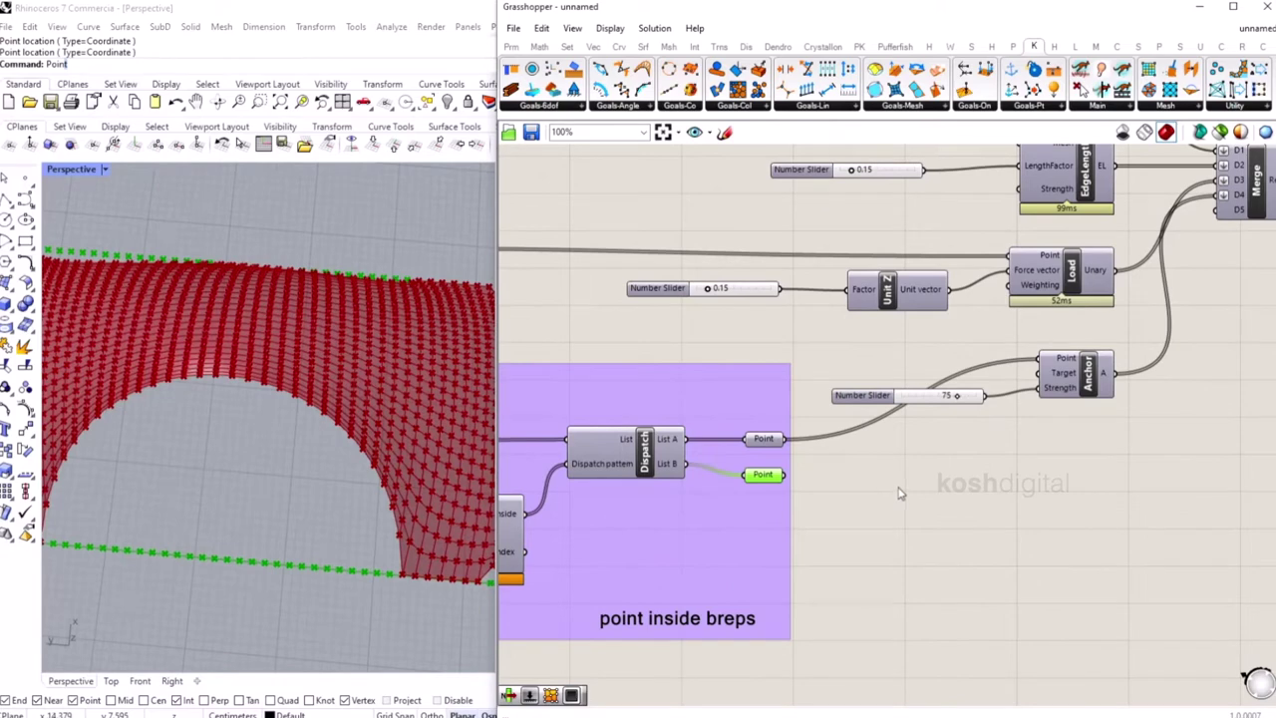
left_click(899, 494)
double_click(957, 516)
left_click_drag(1011, 90, 1080, 497)
left_click(763, 475)
left_click_drag(783, 476, 1044, 468)
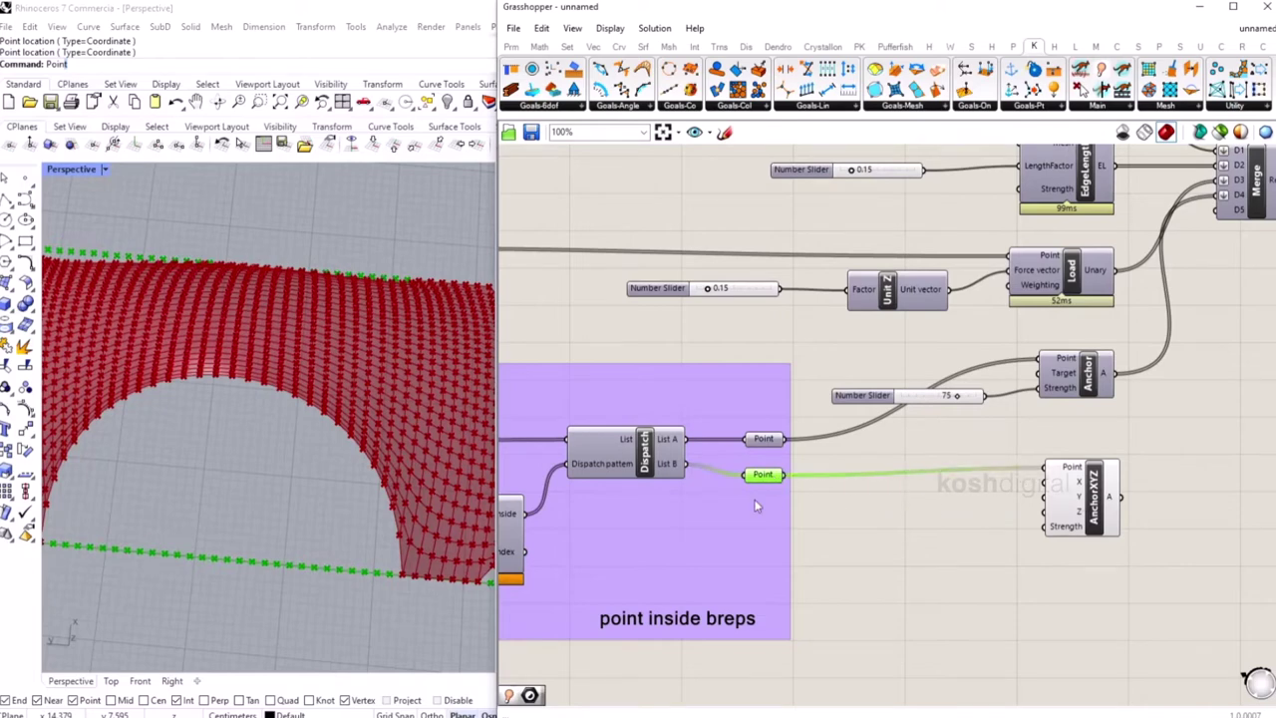
right_click(763, 478)
left_click(803, 444)
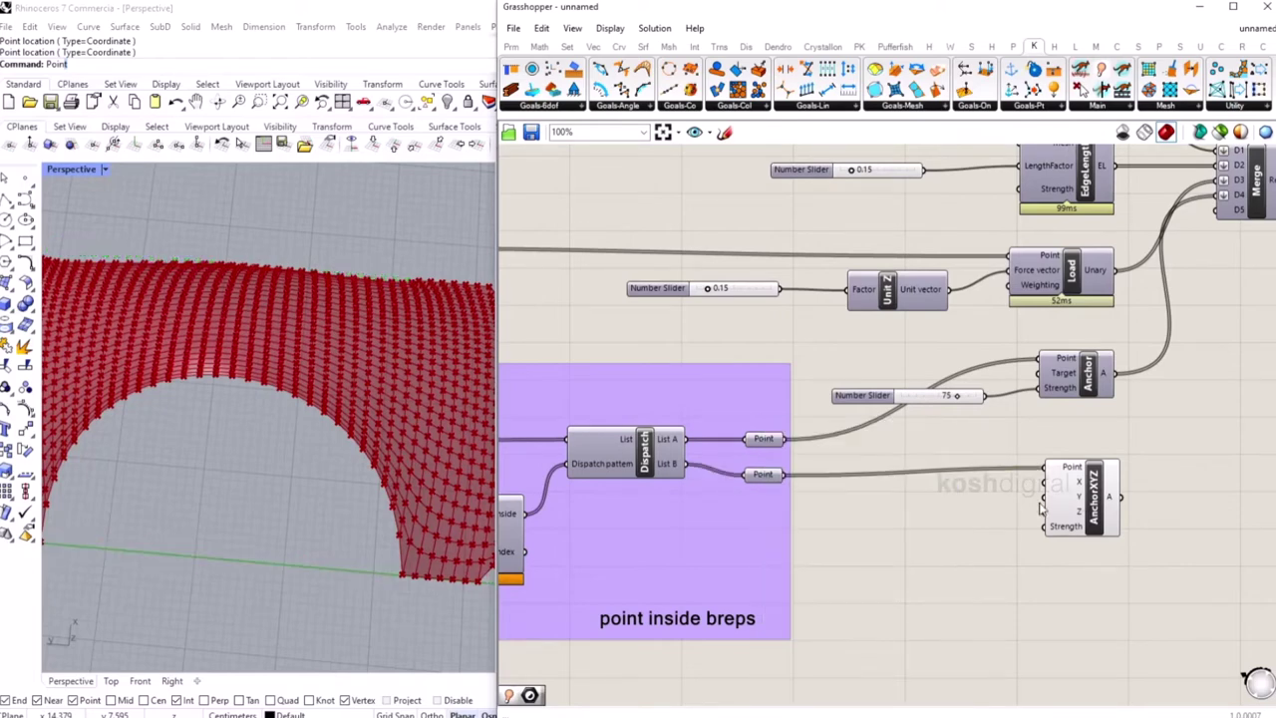
Add a Boolean Toggle beside the AnchorXYZ goal and duplicate it twice.
mouse_move(1077, 489)
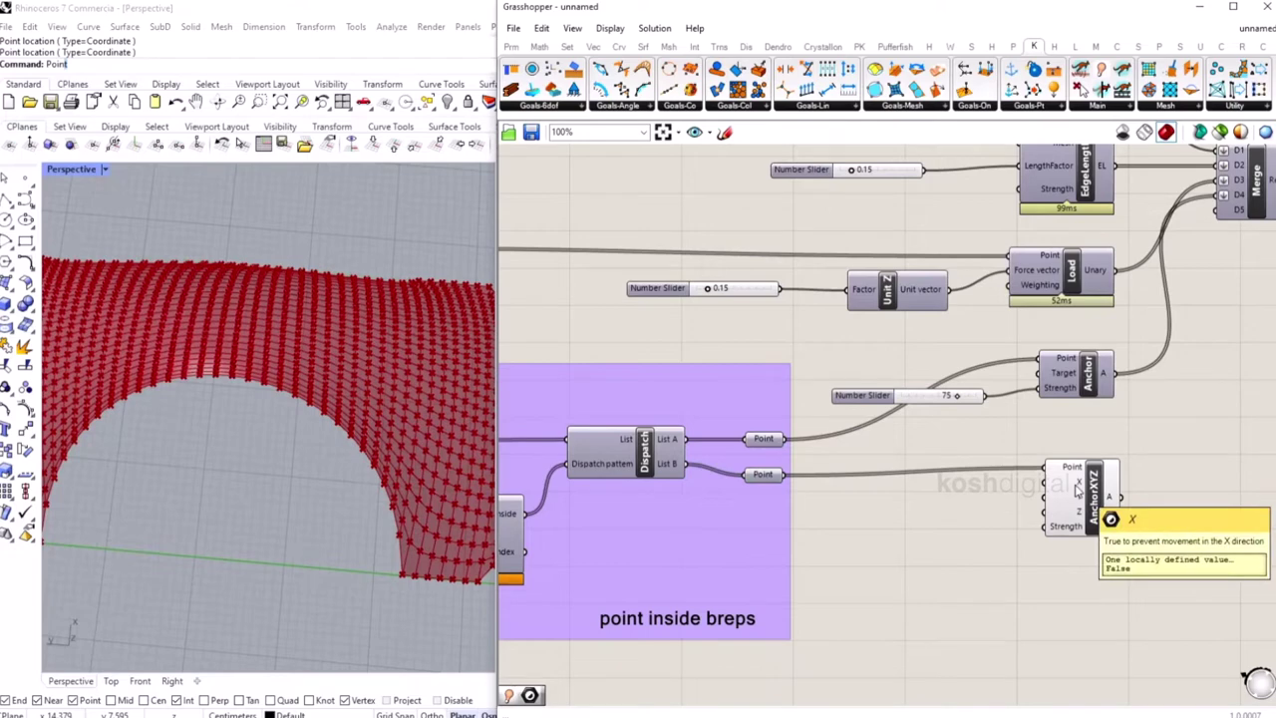
double_click(993, 571)
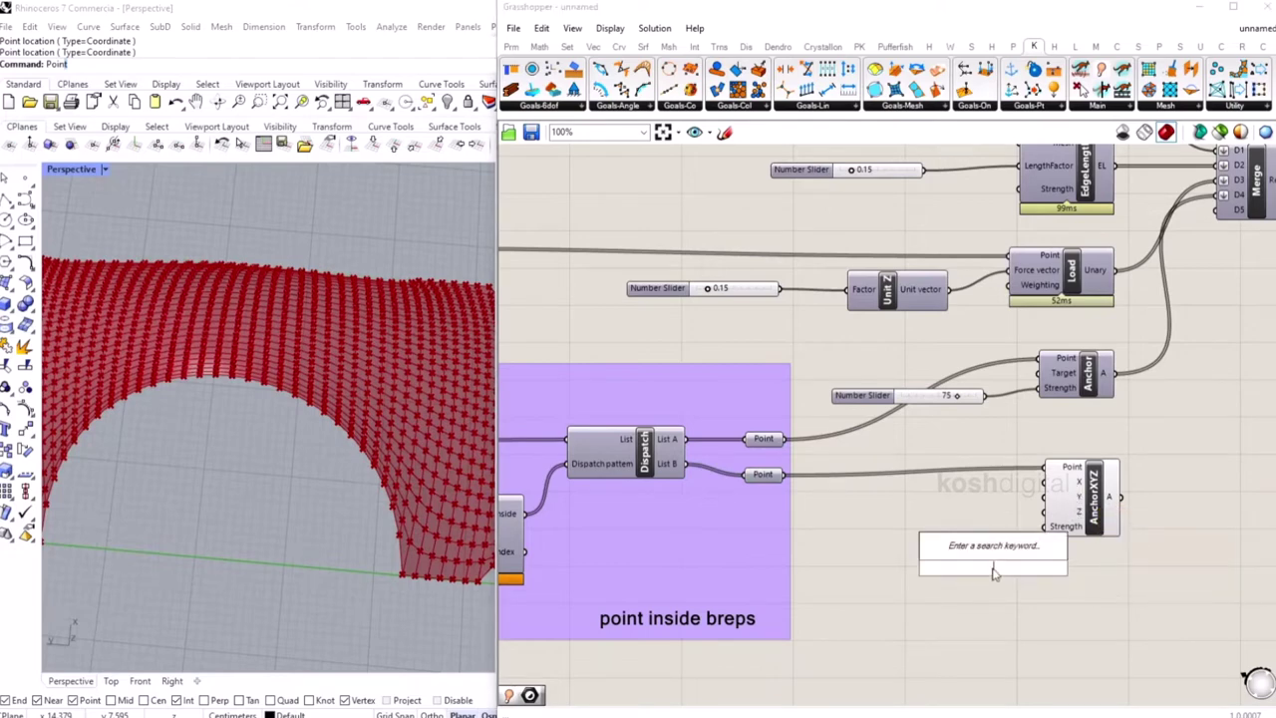
type("bool")
left_click(973, 516)
left_click_drag(964, 572, 939, 550)
key("ctrl+c")
key("ctrl+v")
key("ctrl+v")
Align the three toggles in a column and connect them to the X, Y and Z inputs of AnchorXYZ.
left_click_drag(959, 594, 910, 488)
left_click(969, 479)
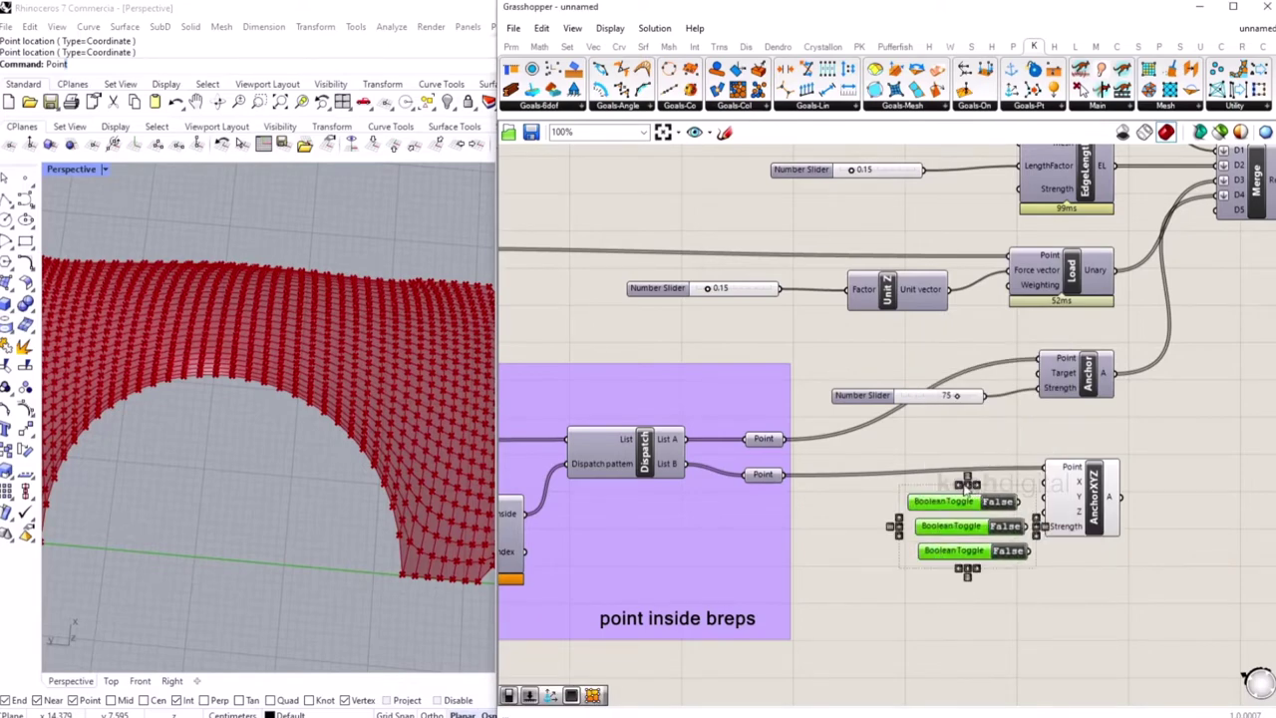
left_click(967, 484)
left_click(985, 600)
left_click_drag(1082, 511, 1105, 512)
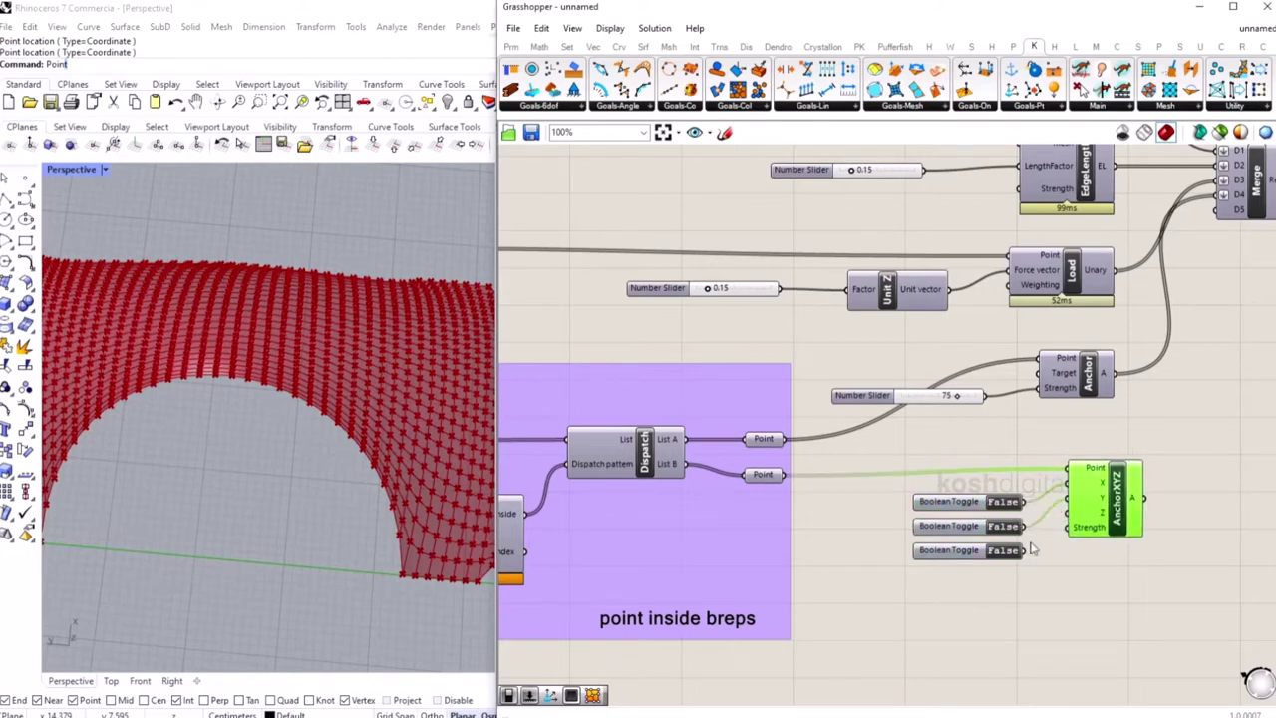
left_click(1034, 535)
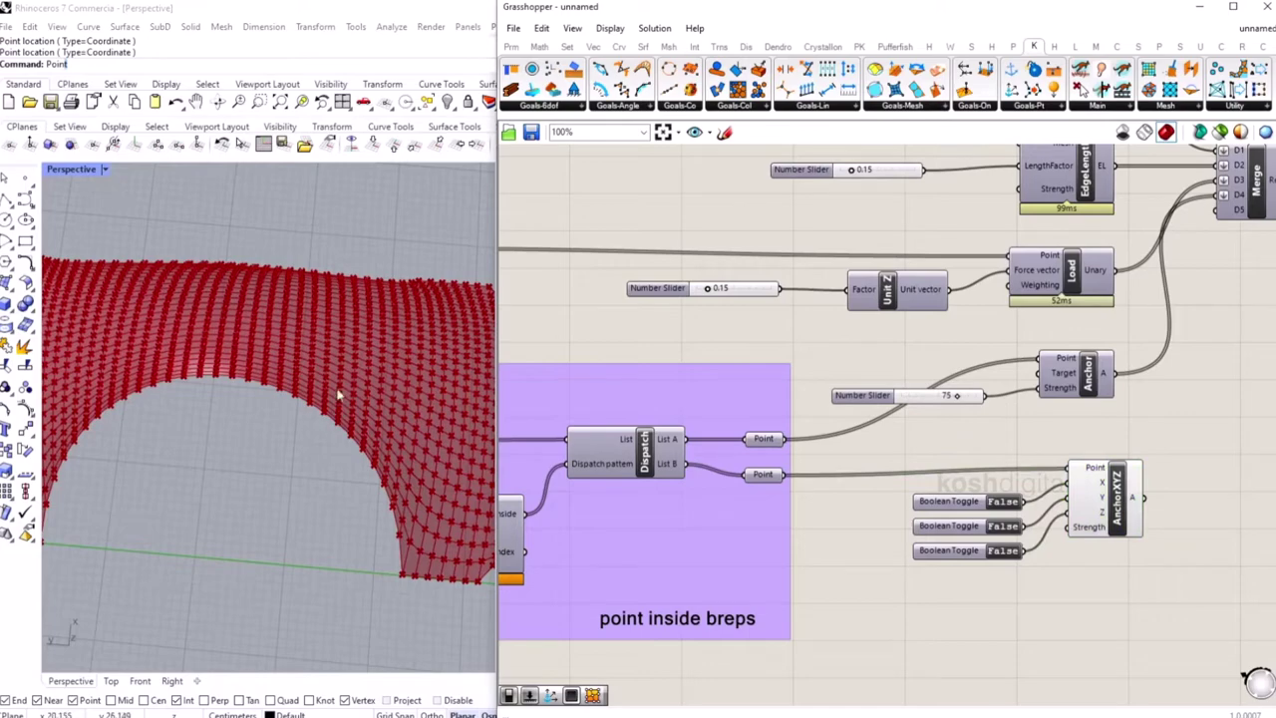
With the X and Y toggles True and Z False, connect AnchorXYZ to the D5 input of Merge and flatten that input.
left_click(1001, 551)
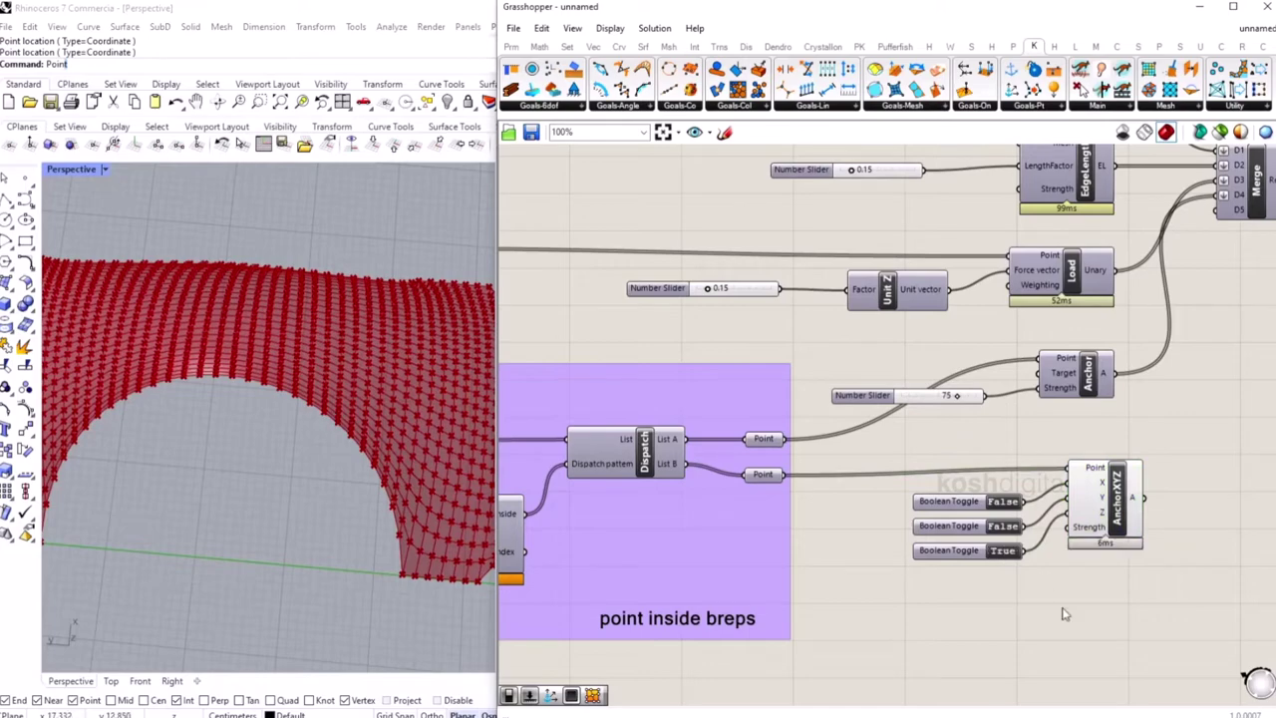
left_click(1007, 550)
right_click_drag(1076, 598, 787, 652)
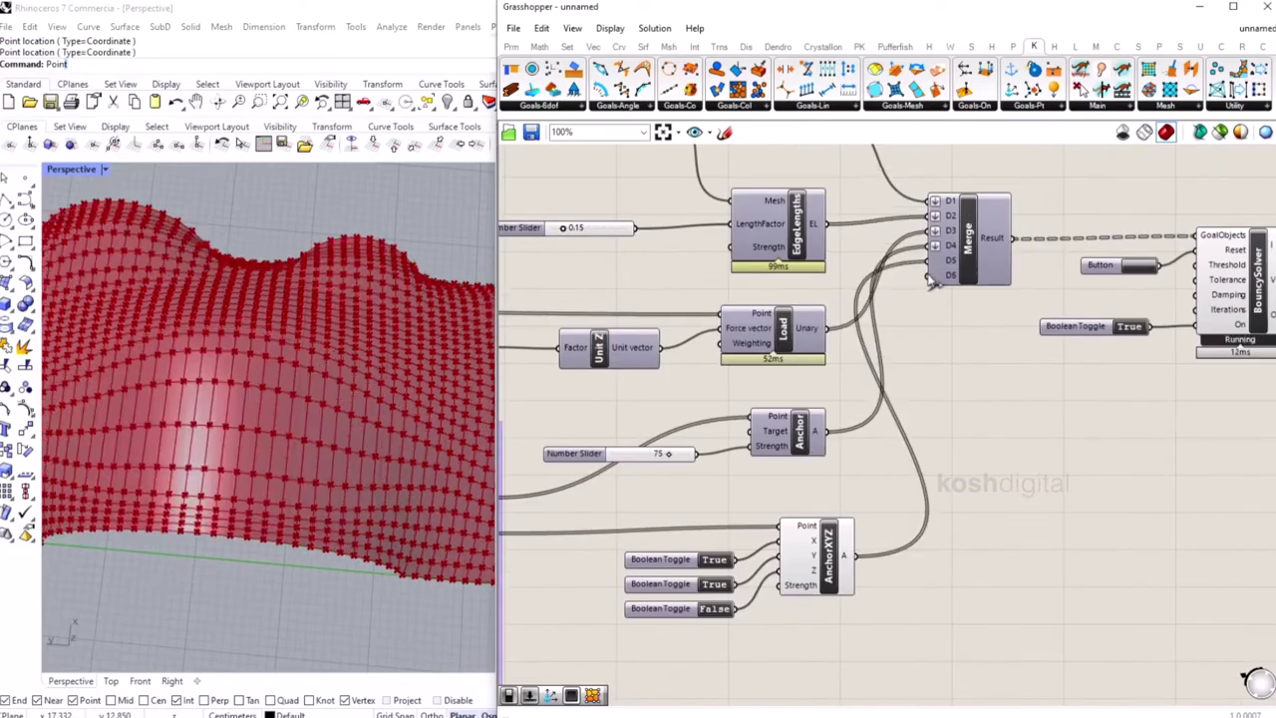
right_click(934, 261)
left_click(977, 376)
Switch the AnchorXYZ toggles to False for X and Y and True for Z, and check the mesh supports from several sides.
right_click_drag(365, 499, 148, 428)
right_click_drag(348, 475, 313, 380)
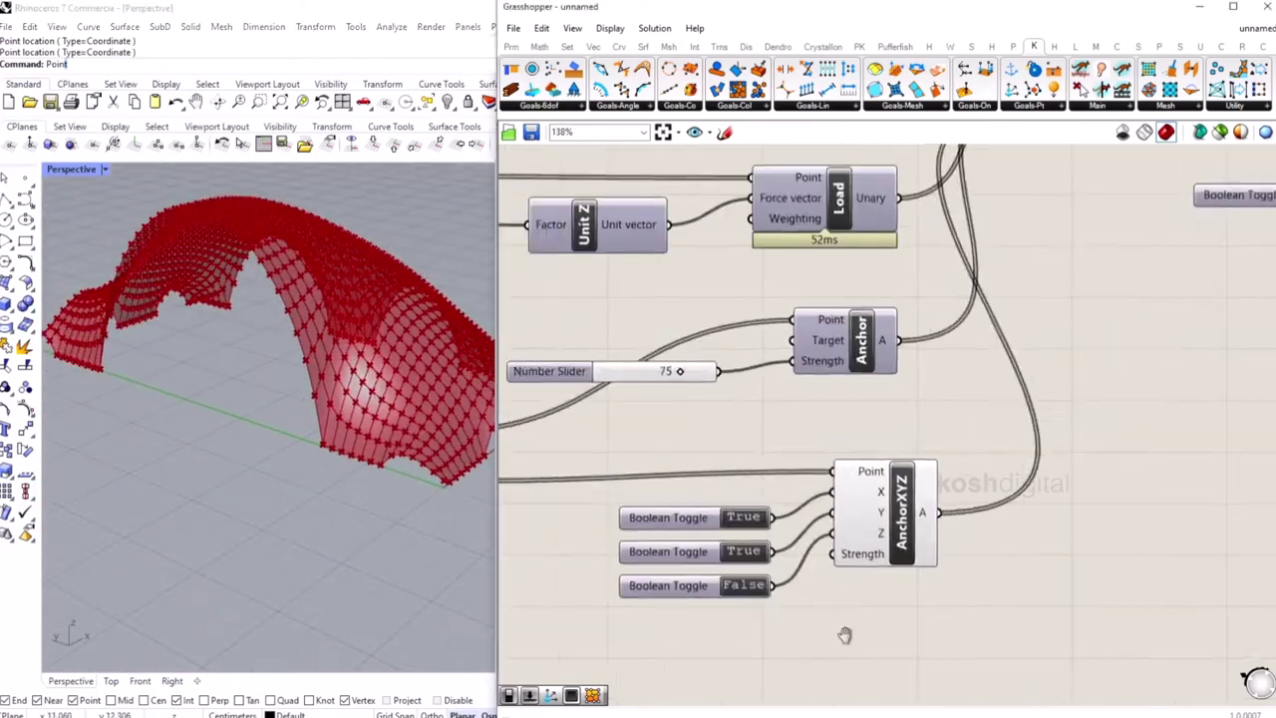
right_click_drag(847, 632, 888, 626)
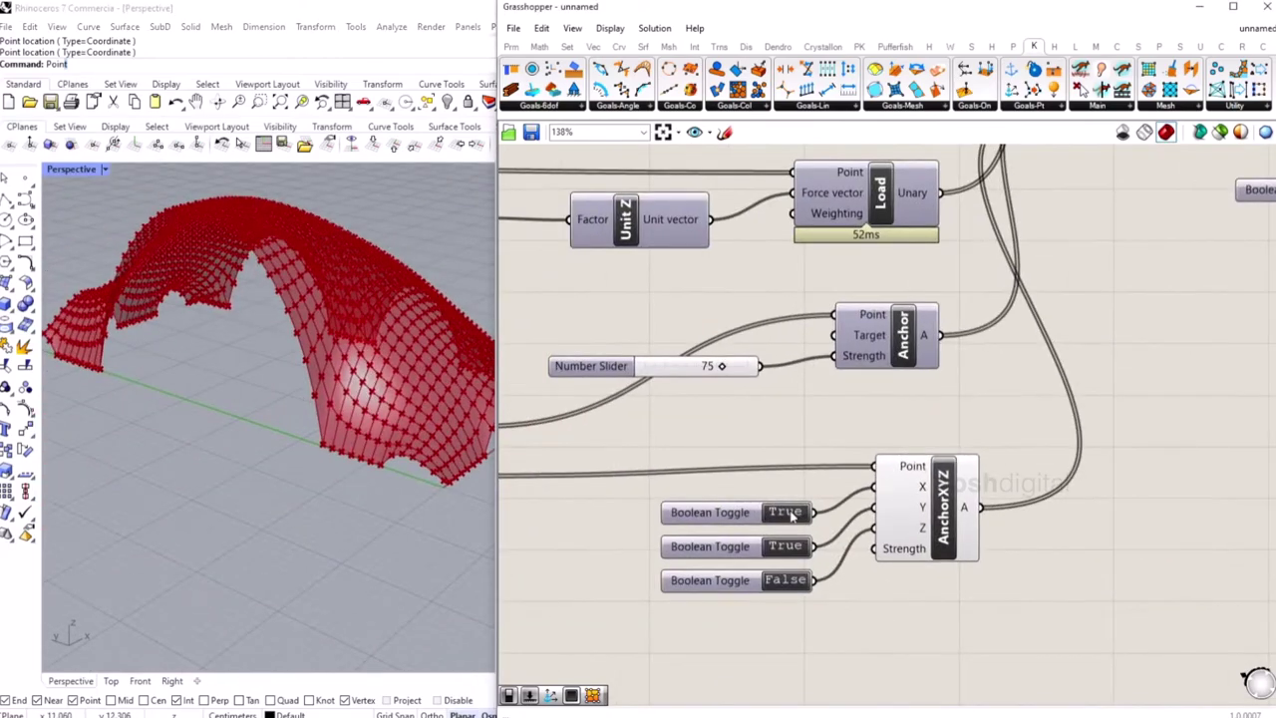
right_click_drag(251, 413, 140, 374)
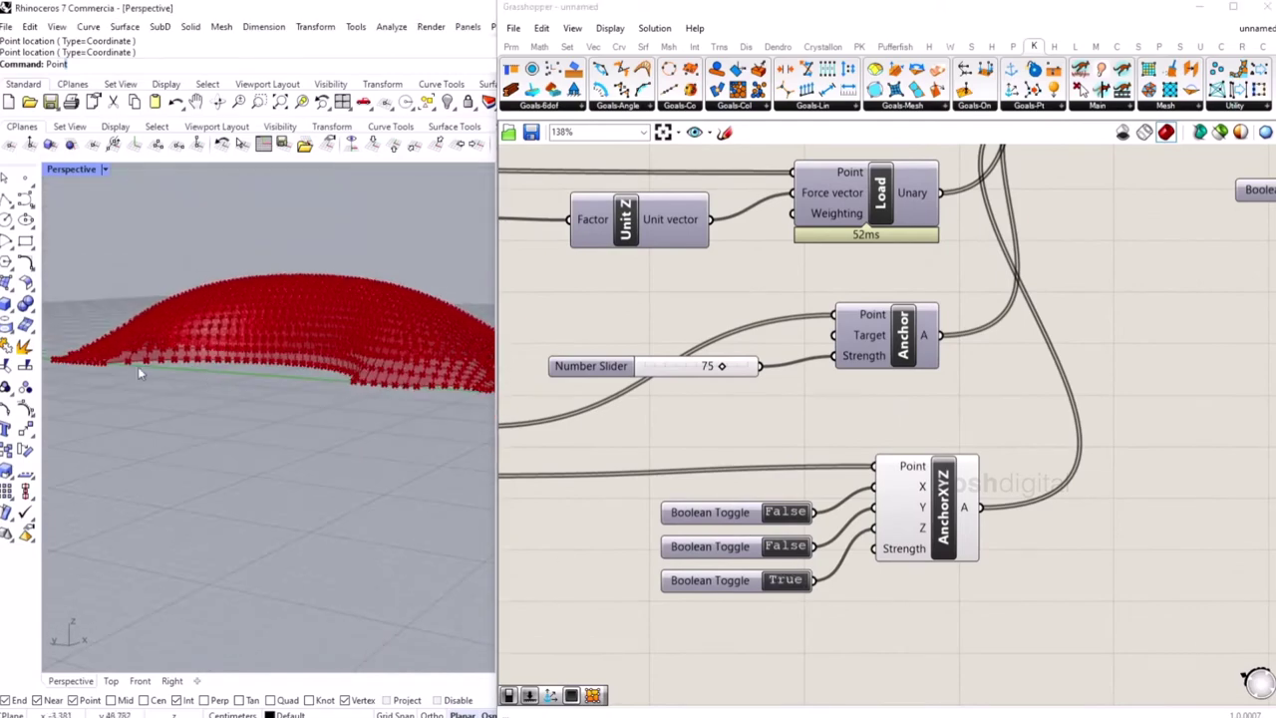
right_click_drag(336, 420, 148, 487)
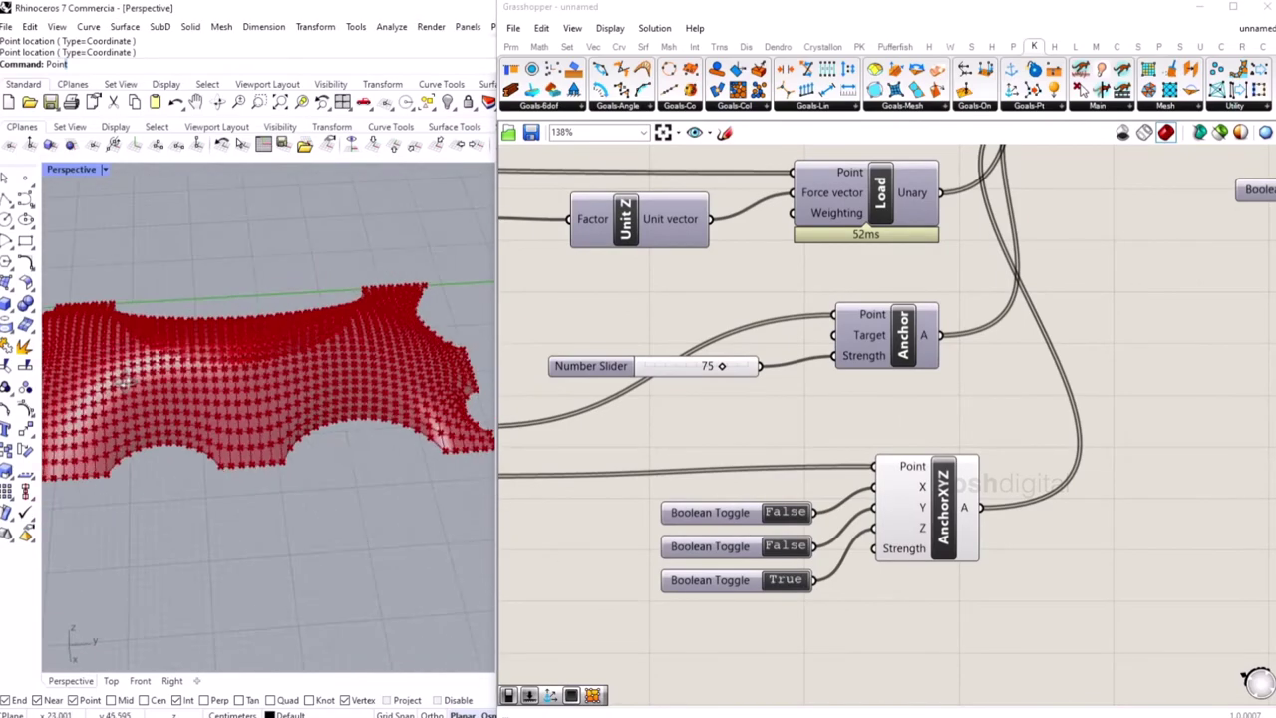
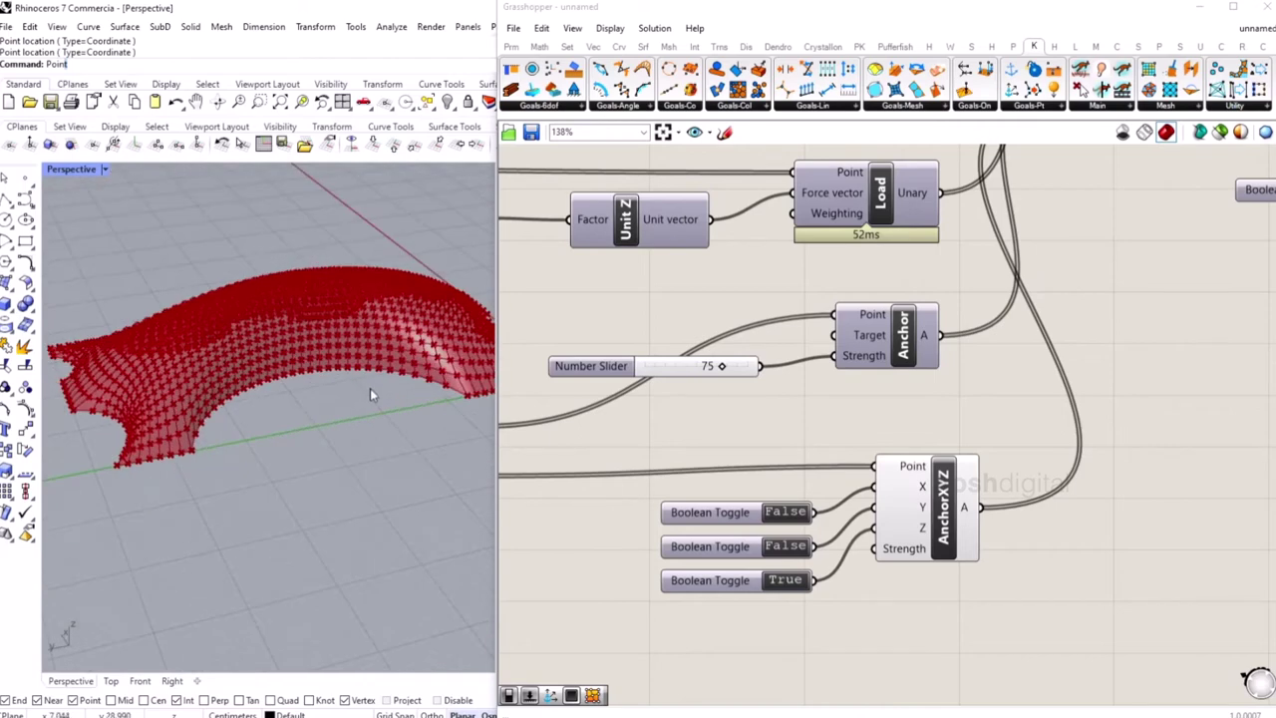
right_click_drag(339, 371, 262, 399)
Turn off the preview of the BouncySolver.
scroll(1067, 509, "down", 3)
right_click_drag(1071, 509, 814, 521)
right_click_drag(1058, 385, 933, 436)
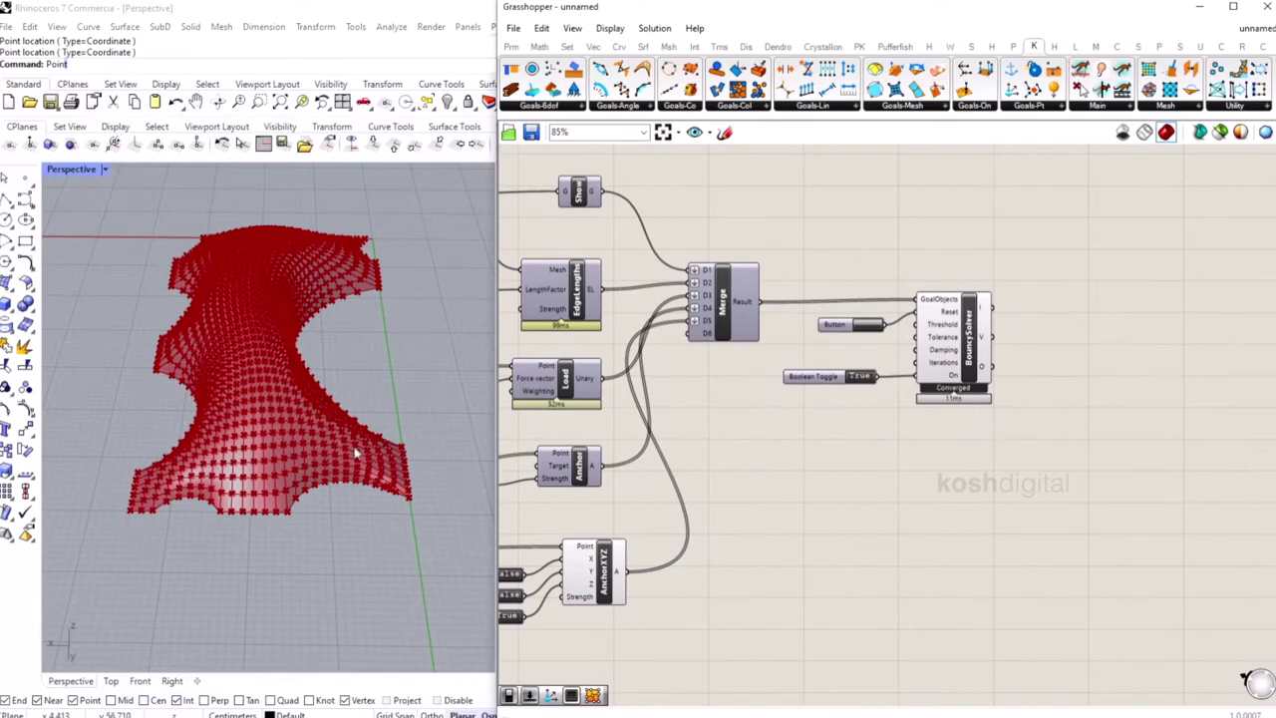
right_click_drag(385, 439, 251, 430)
scroll(1046, 618, "down", 2)
right_click_drag(1037, 638, 1105, 589)
left_click_drag(1105, 589, 683, 209)
right_click(899, 185)
left_click(965, 209)
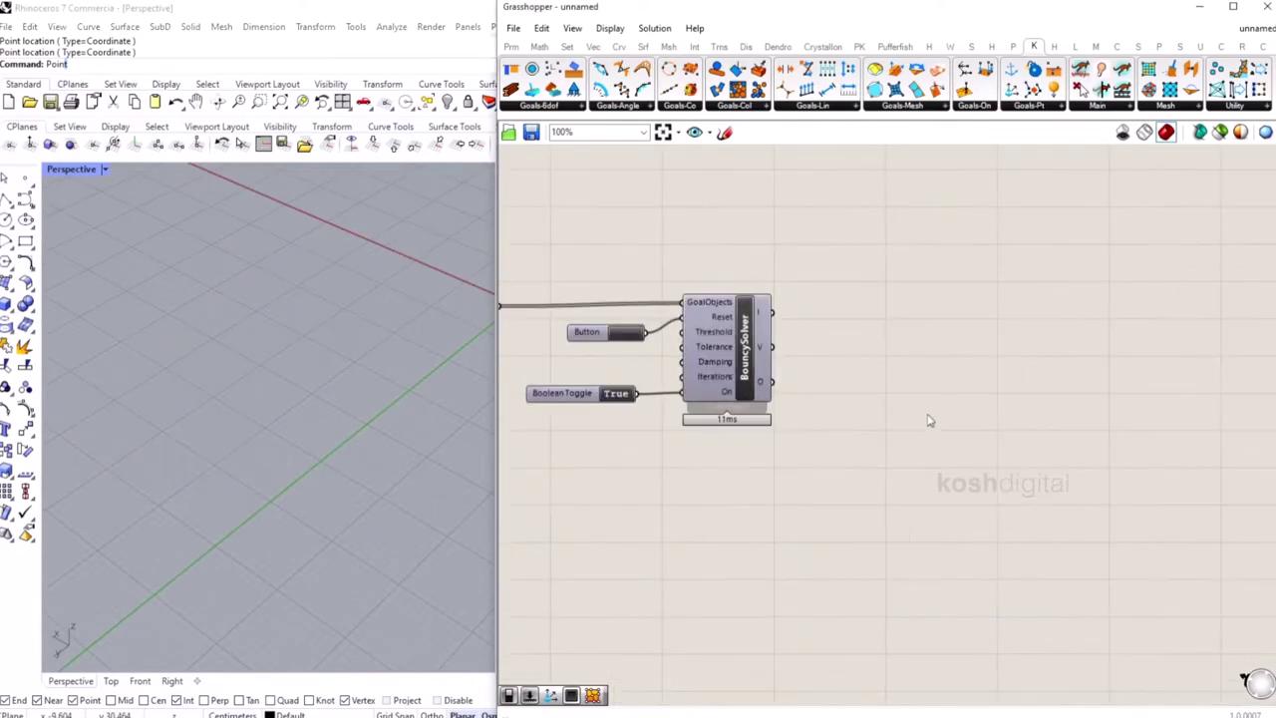
Add a List Item component beside the BouncySolver and connect the solver's O output to its List input.
double_click(922, 437)
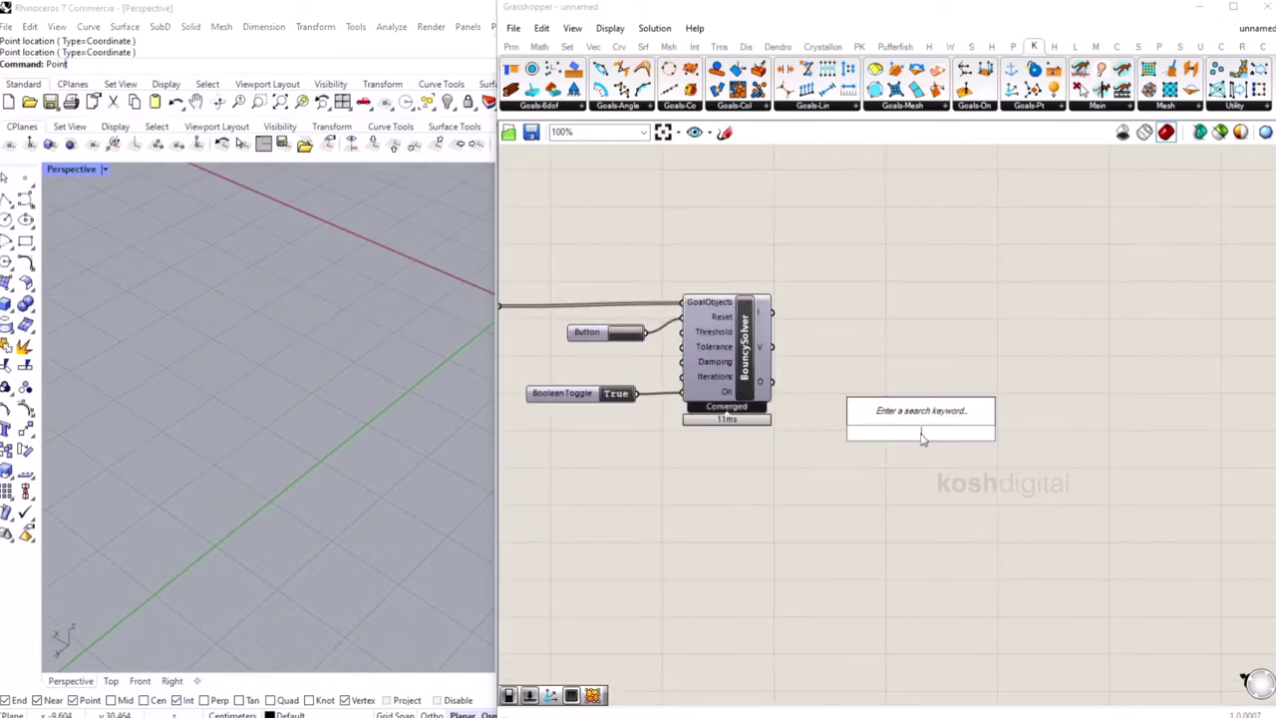
type("list")
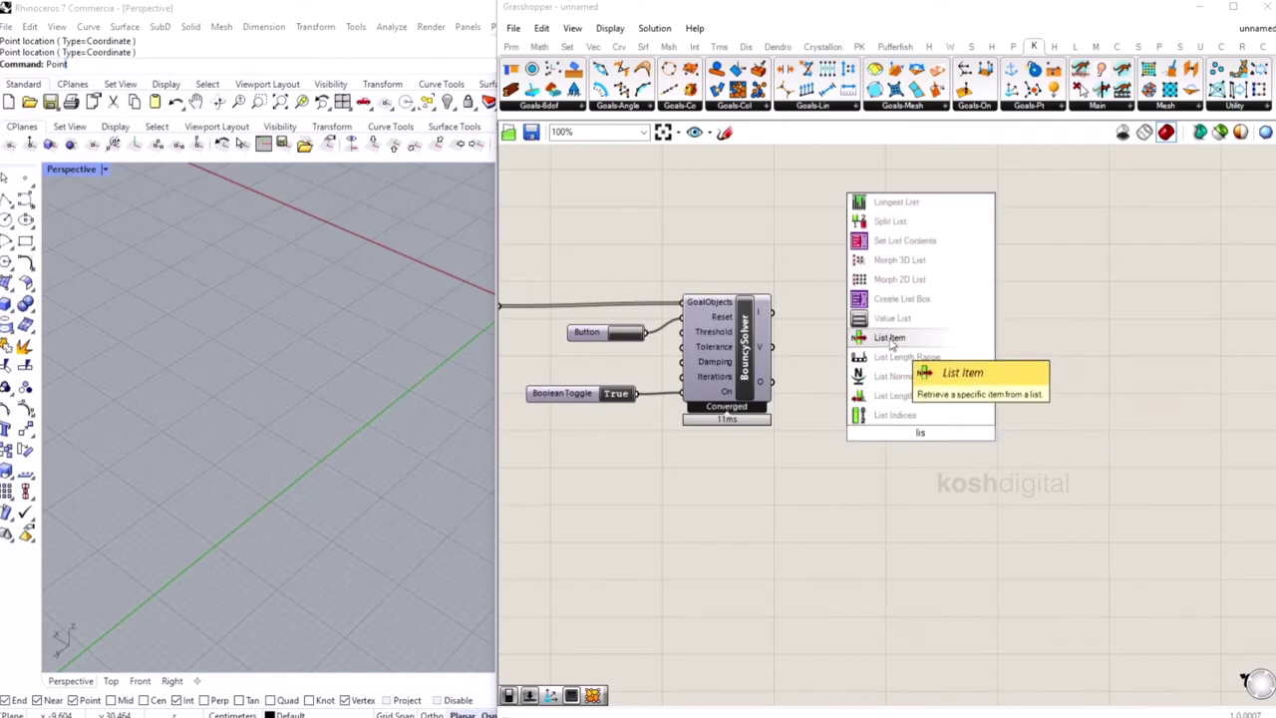
left_click(891, 336)
left_click_drag(877, 419, 880, 418)
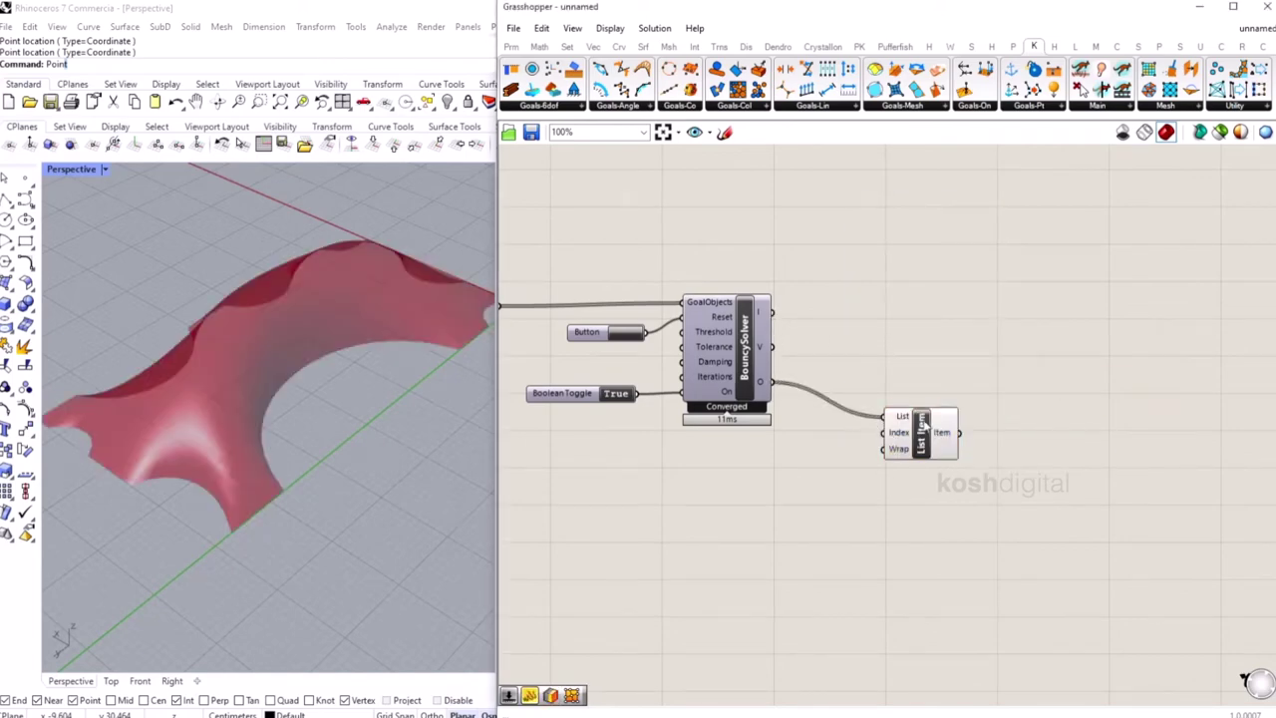
left_click(924, 424)
left_click(910, 546)
right_click_drag(928, 494, 752, 443)
Add a Mesh To Polysurface component and connect the List Item output to its Mesh input.
double_click(907, 498)
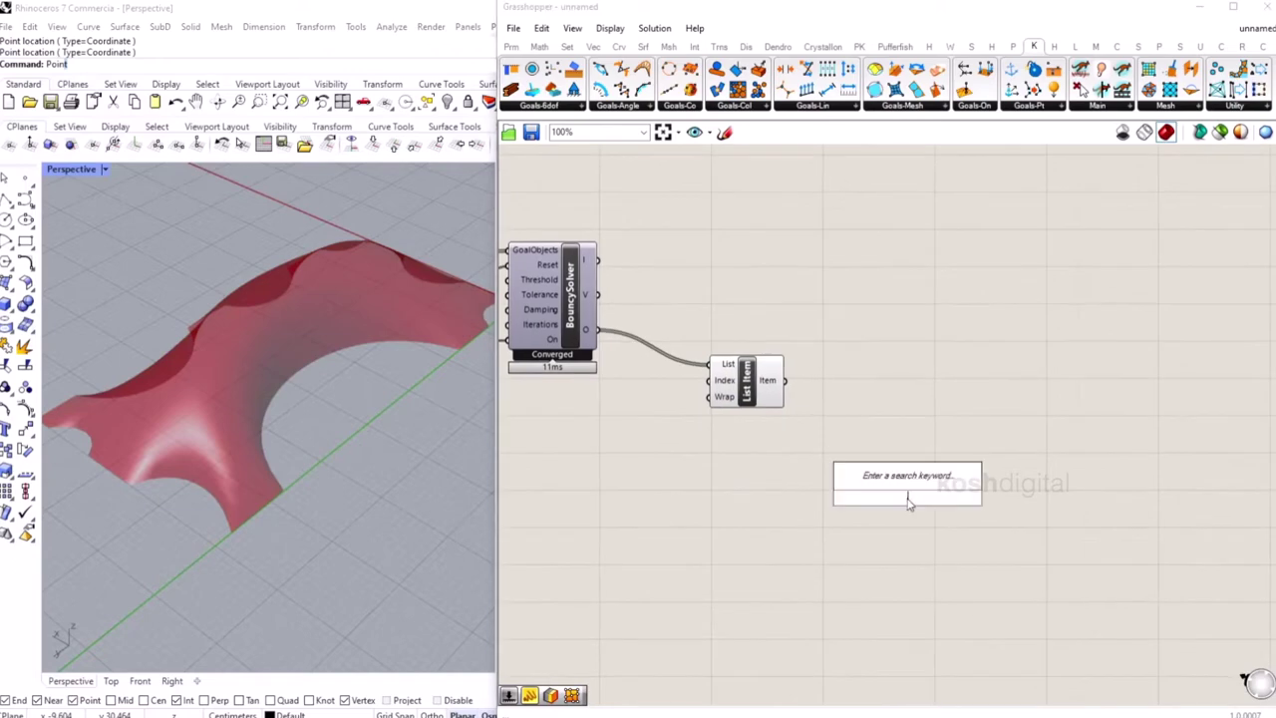
type("polysurf")
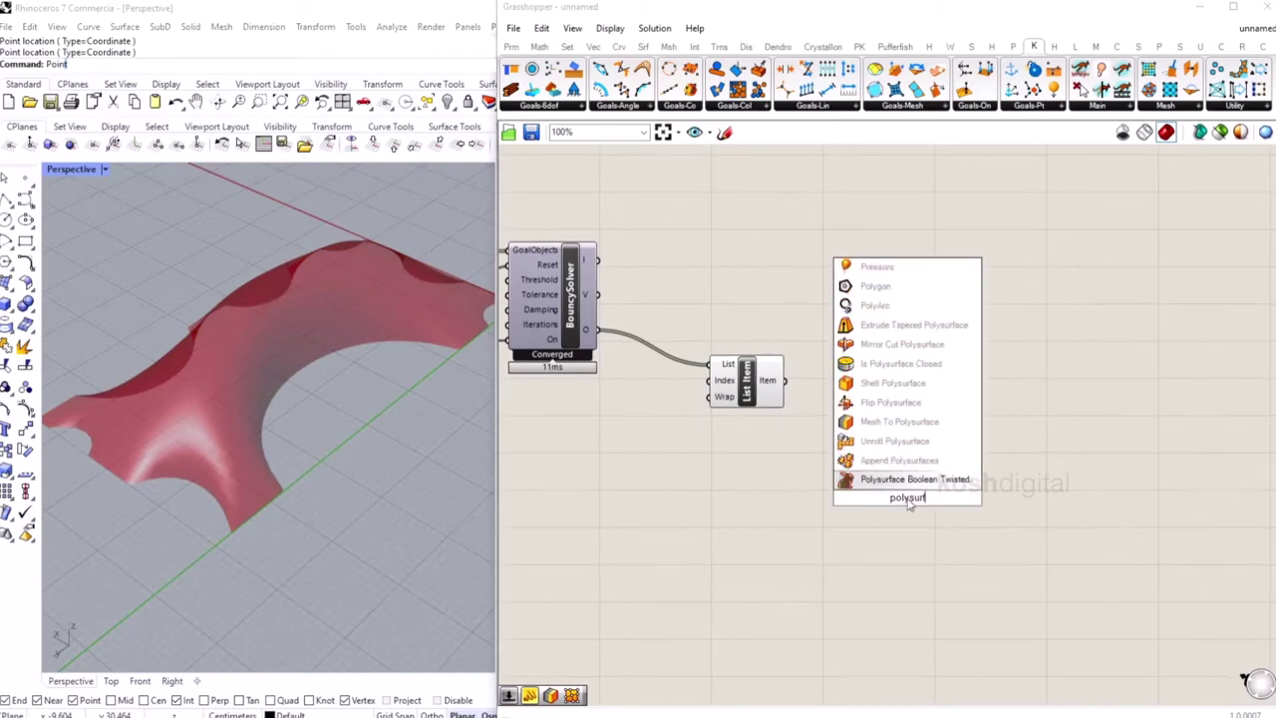
left_click(900, 421)
left_click_drag(917, 492, 962, 466)
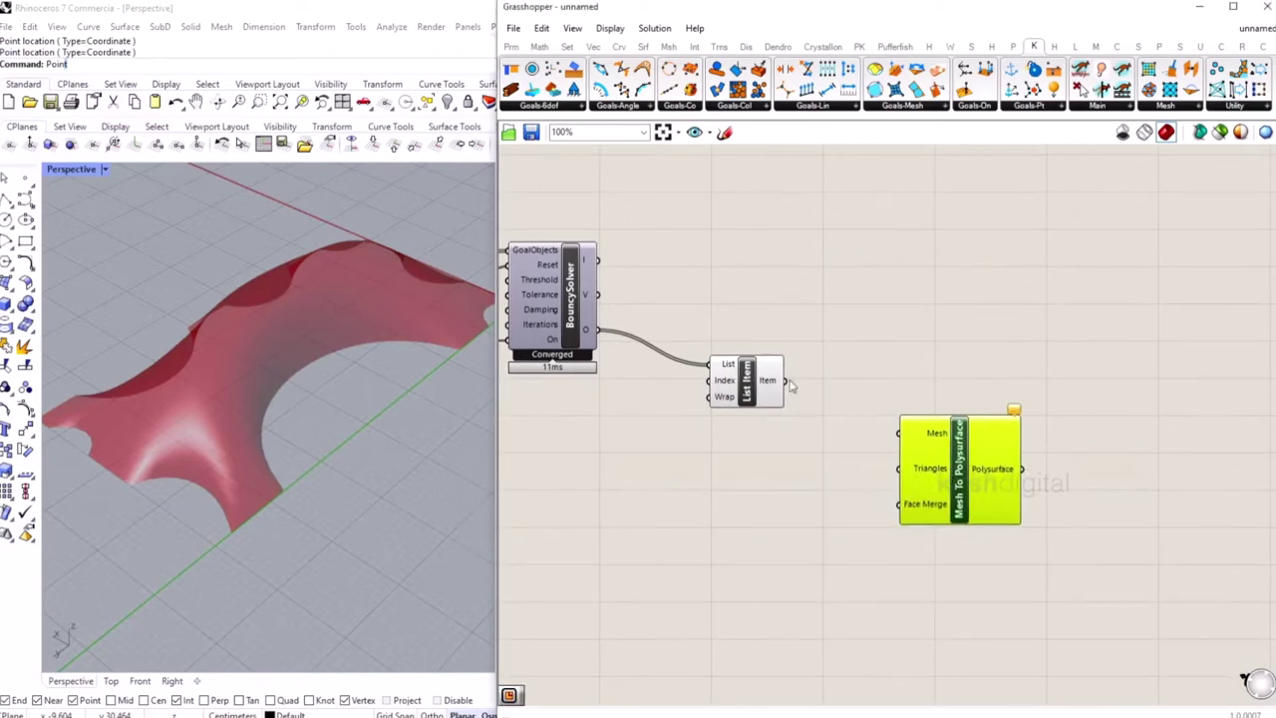
left_click_drag(880, 428, 900, 433)
left_click(707, 512)
scroll(230, 489, "up", 4)
right_click_drag(229, 489, 269, 487)
left_click_drag(955, 473, 990, 443)
left_click(927, 540)
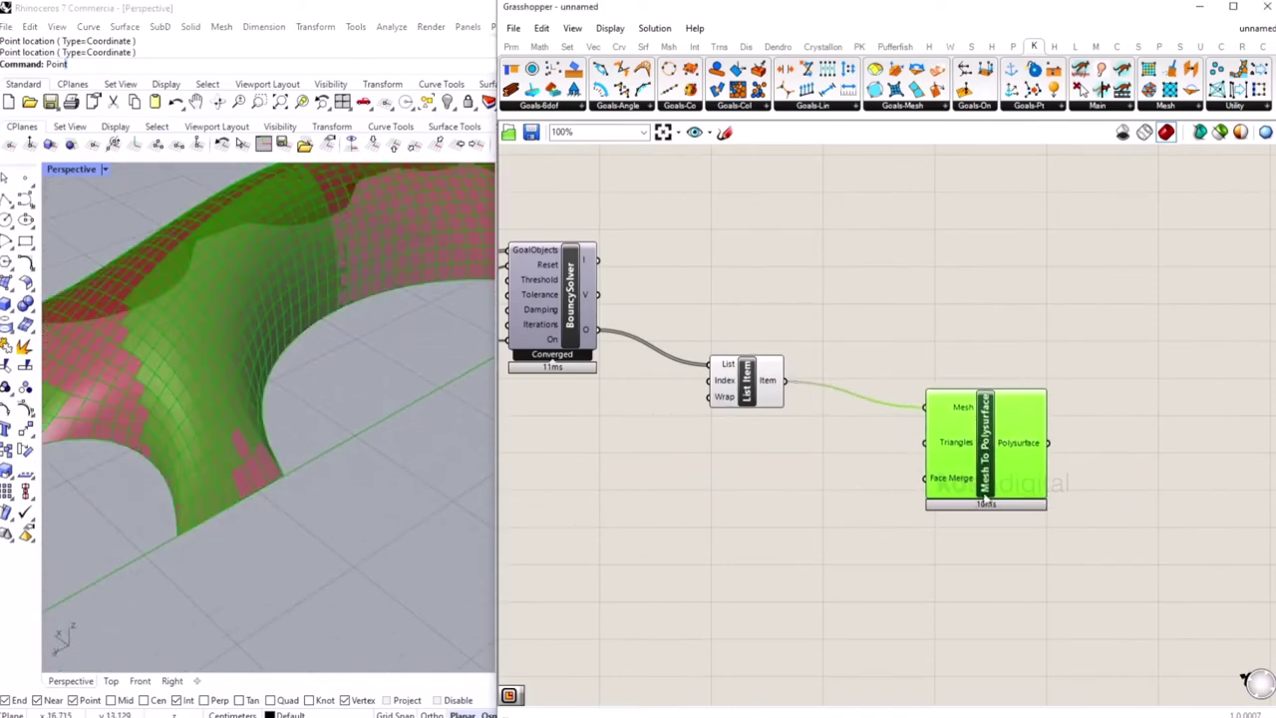
Turn off the preview of the List Item component.
left_click(737, 504)
right_click(745, 390)
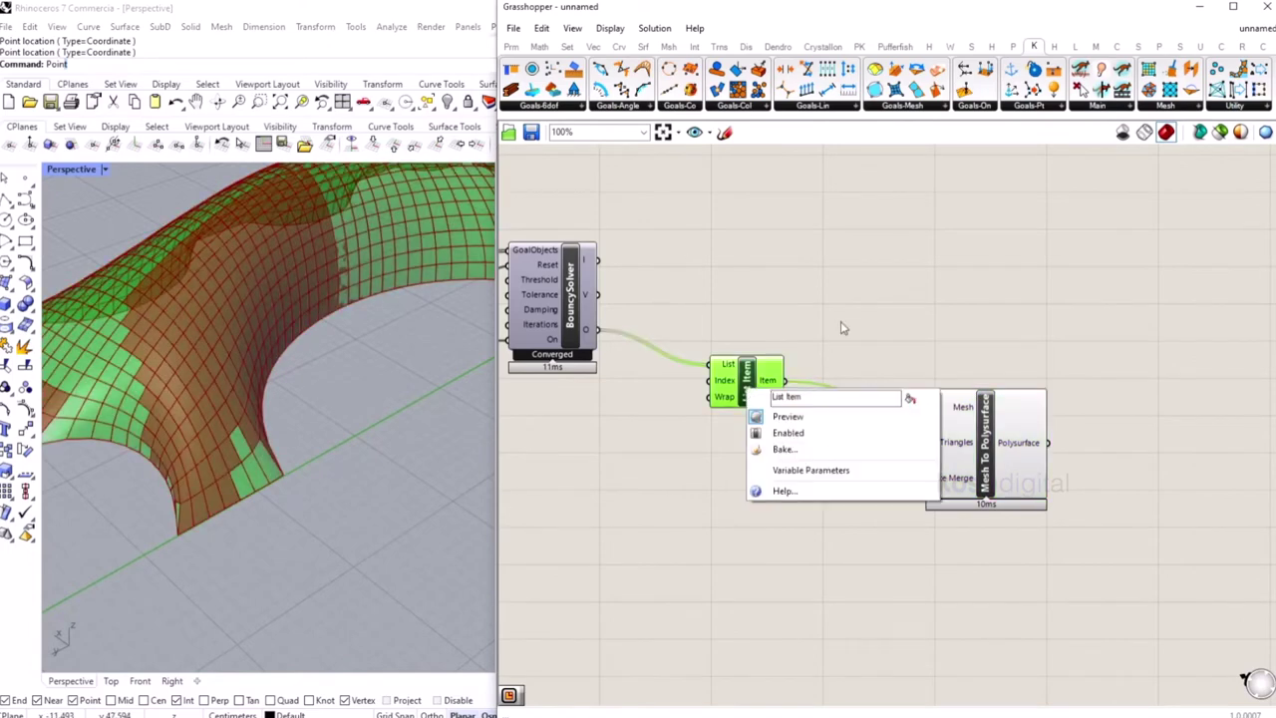
left_click(796, 418)
left_click(841, 341)
scroll(954, 468, "down", 1)
right_click_drag(991, 473, 792, 477)
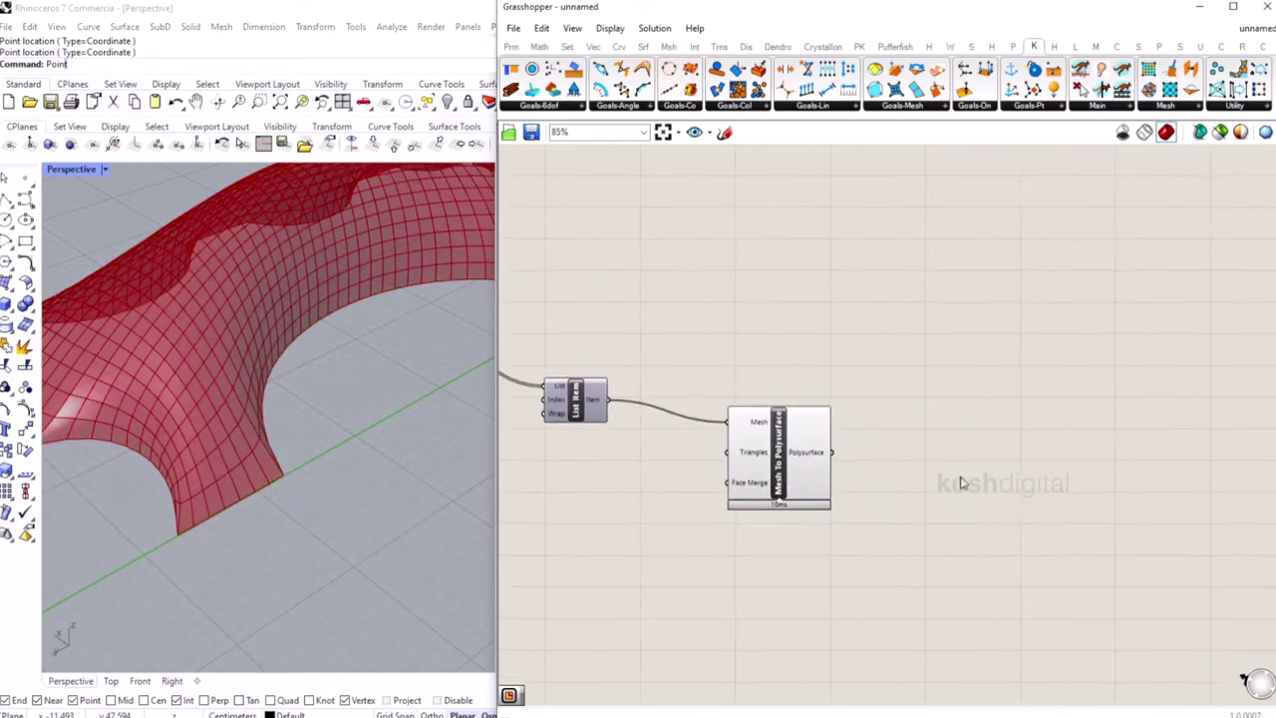
Place a Skewed Quads panel component beyond Mesh To Polysurface.
scroll(852, 457, "down", 2)
right_click_drag(219, 429, 249, 427)
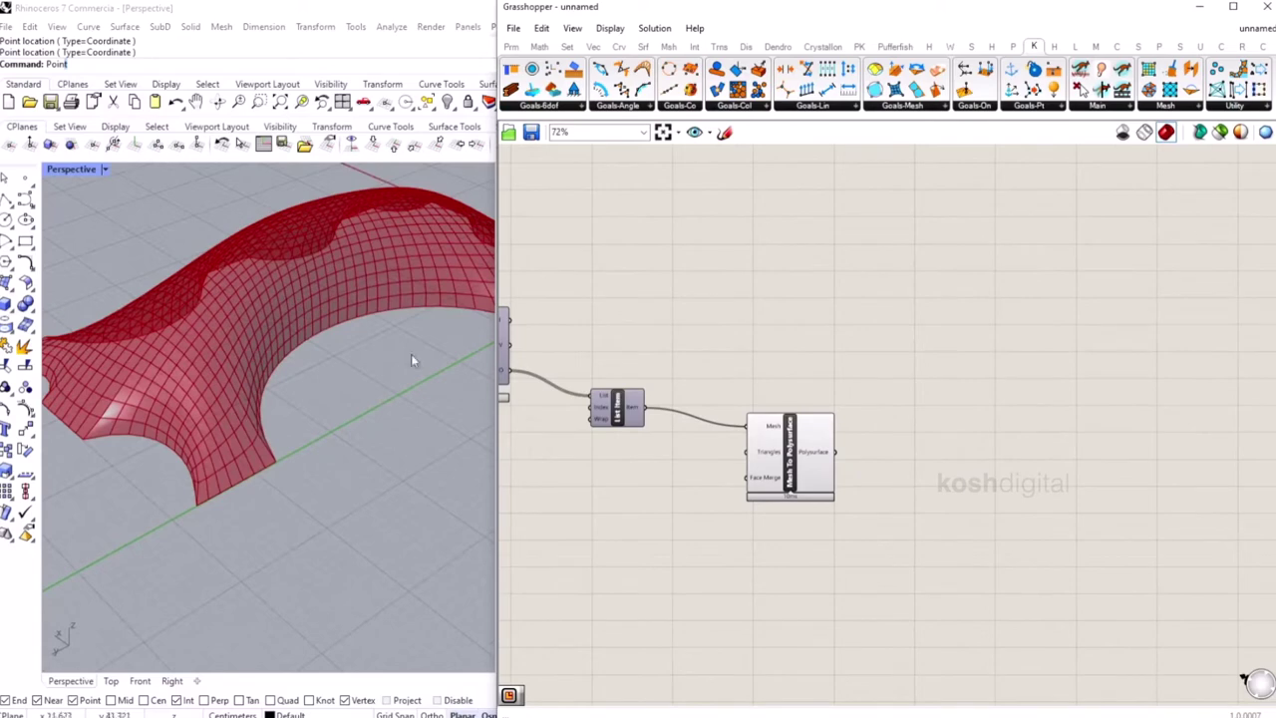
right_click_drag(412, 361, 333, 380)
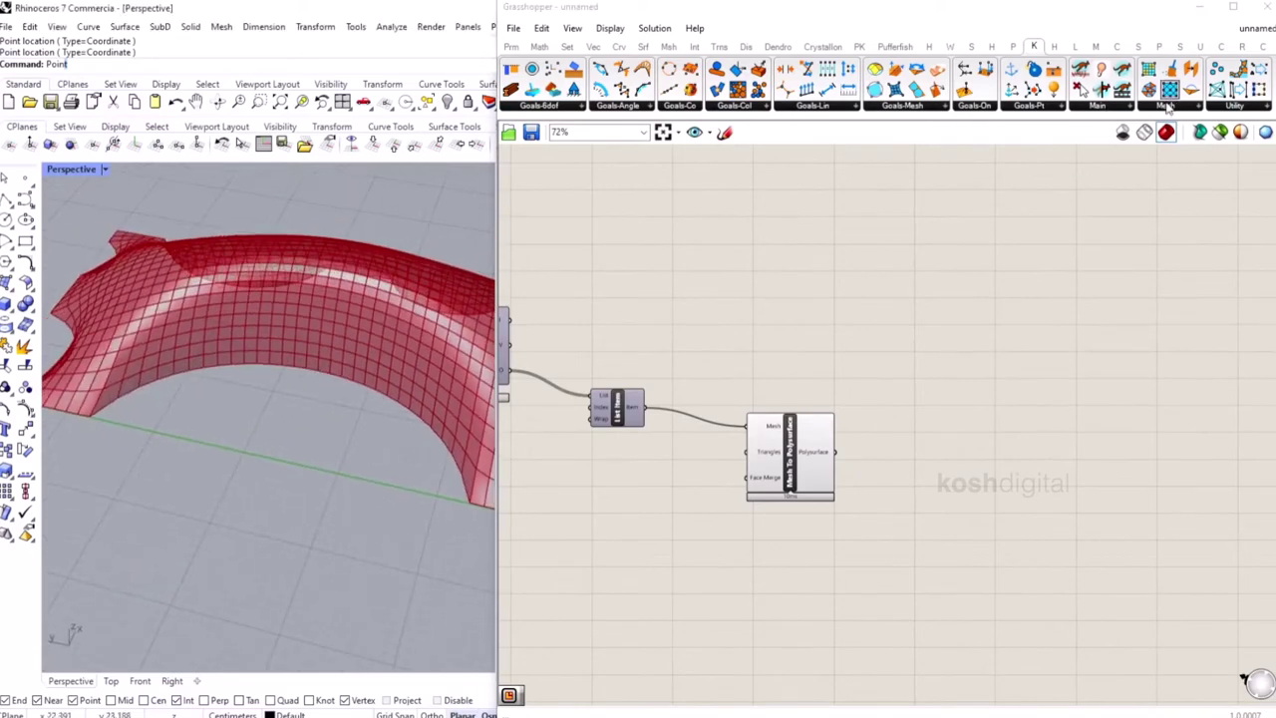
left_click(1073, 47)
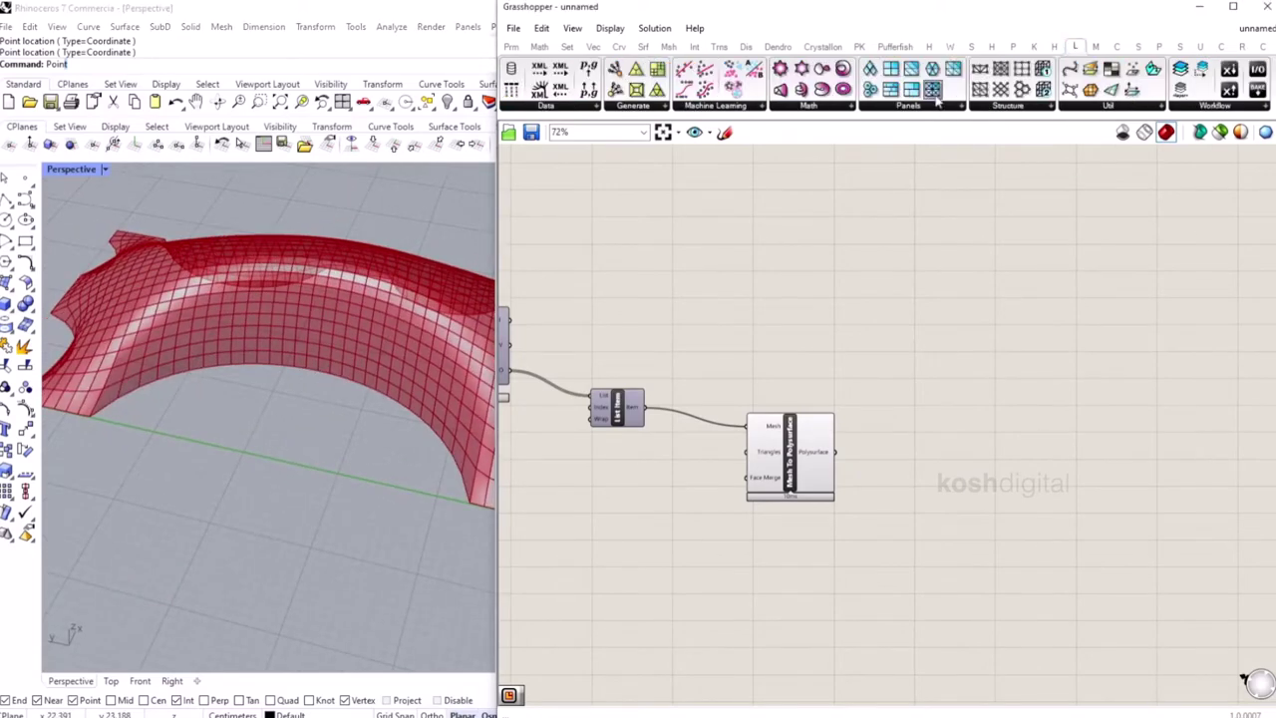
left_click_drag(952, 352, 952, 349)
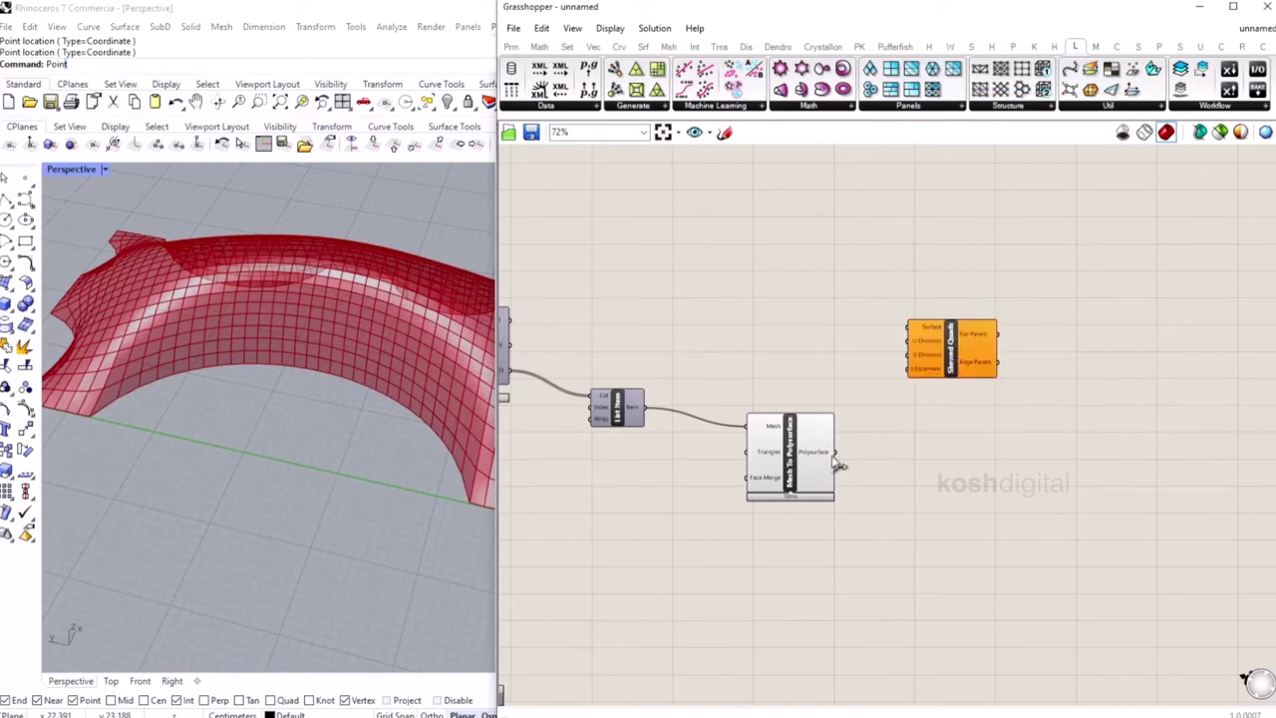
left_click_drag(946, 352, 1019, 351)
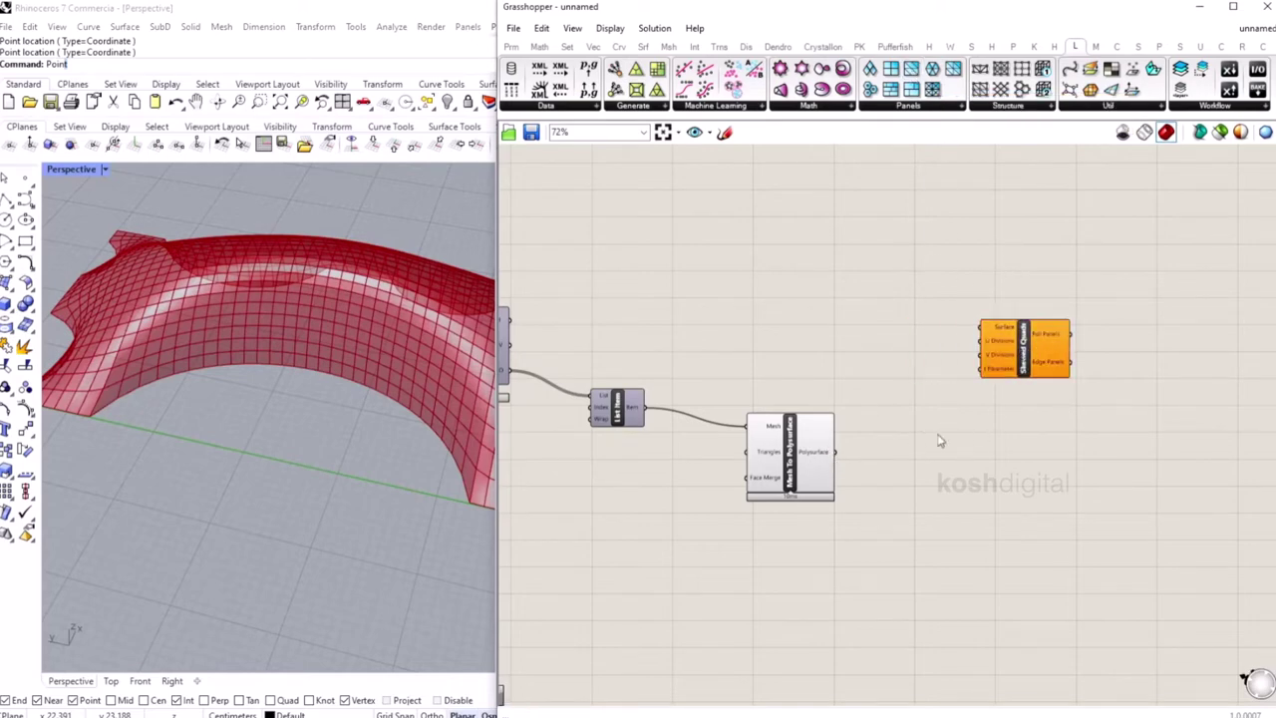
Add two number sliders, connect them to the U and V Divisions inputs of Skewed Quads, and space the surrounding components apart.
double_click(910, 348)
type("number slider")
key("Return")
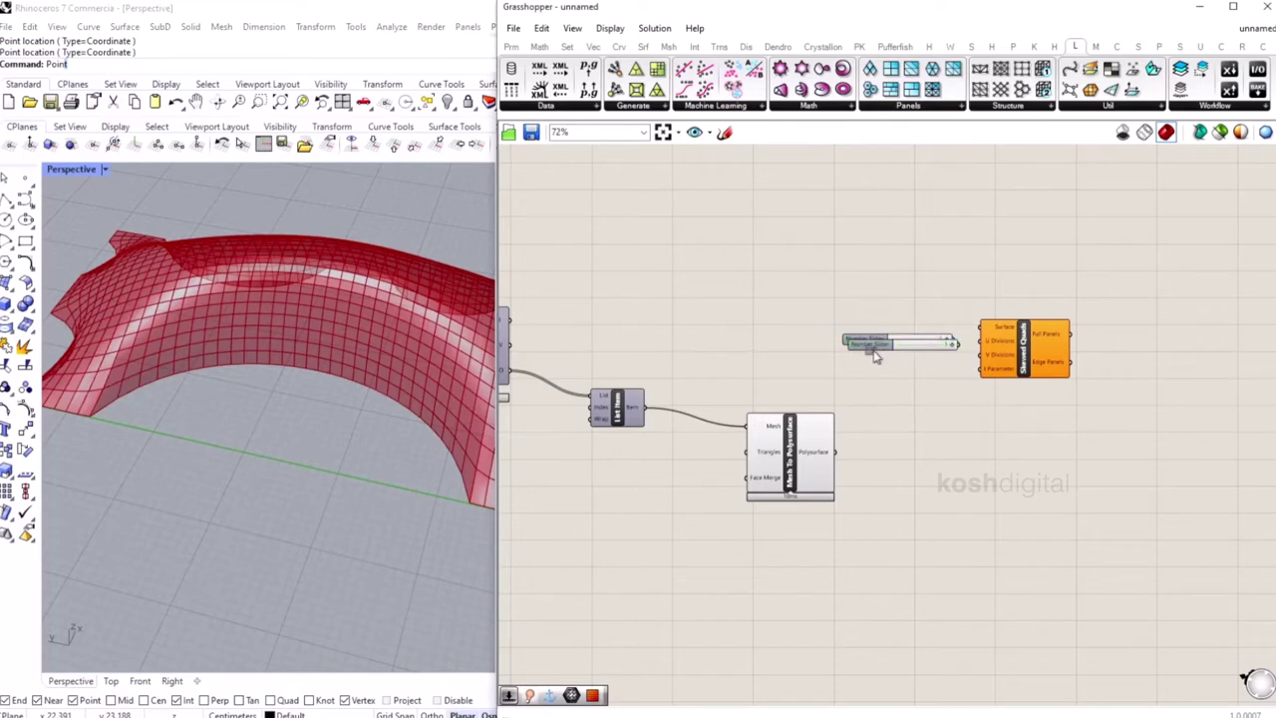
left_click_drag(875, 354, 856, 368)
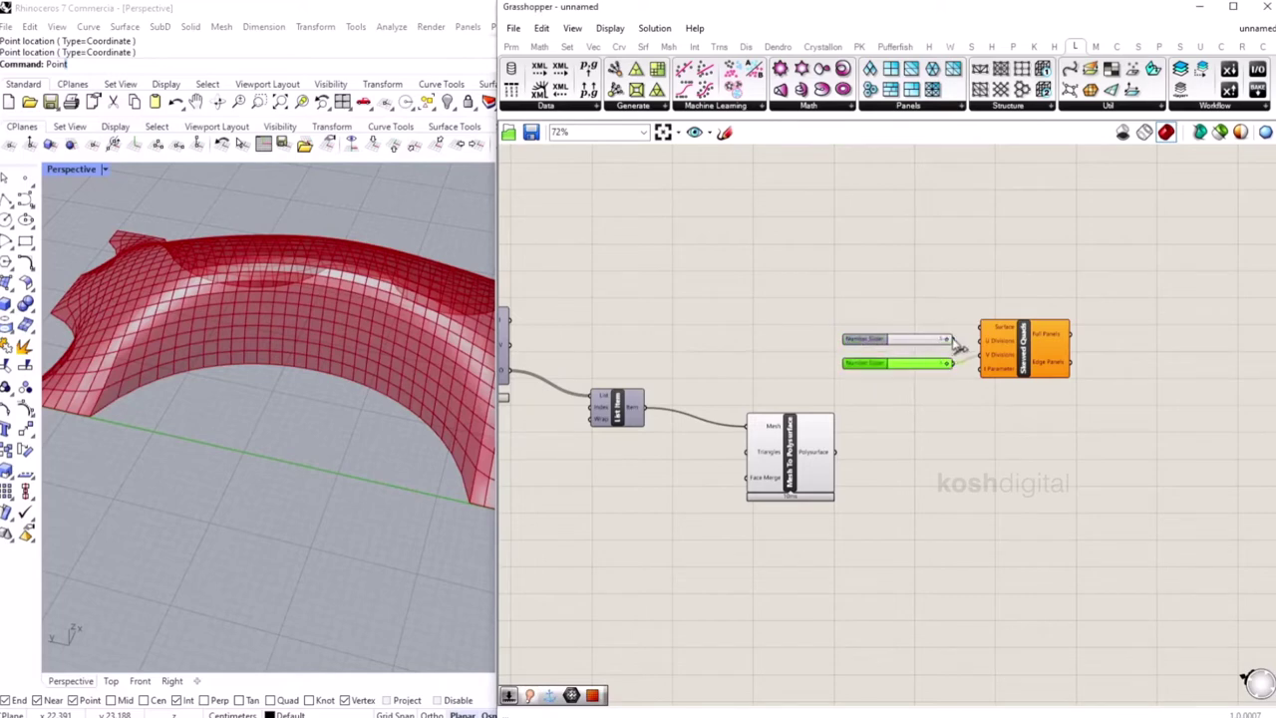
left_click_drag(798, 464, 761, 449)
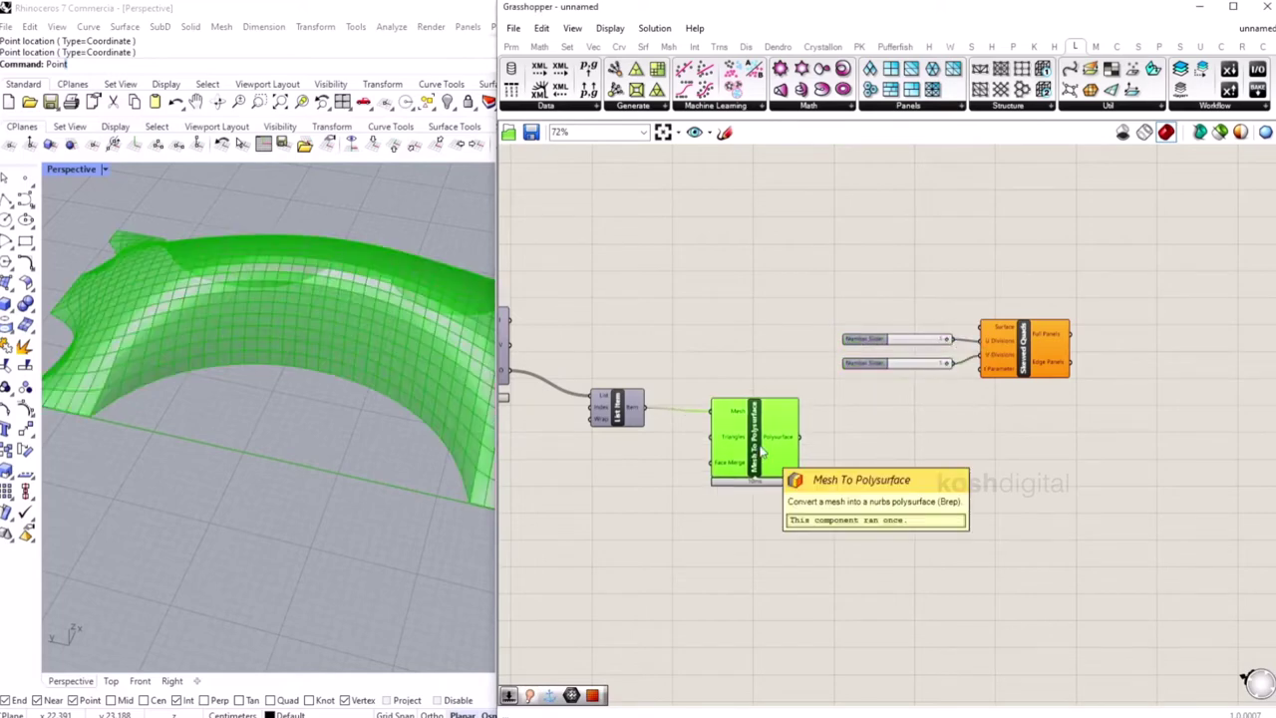
double_click(967, 554)
left_click_drag(1074, 414, 881, 317)
left_click(857, 463)
Try to connect the Polysurface output directly to the Surface input of Skewed Quads.
left_click_drag(801, 437, 965, 302)
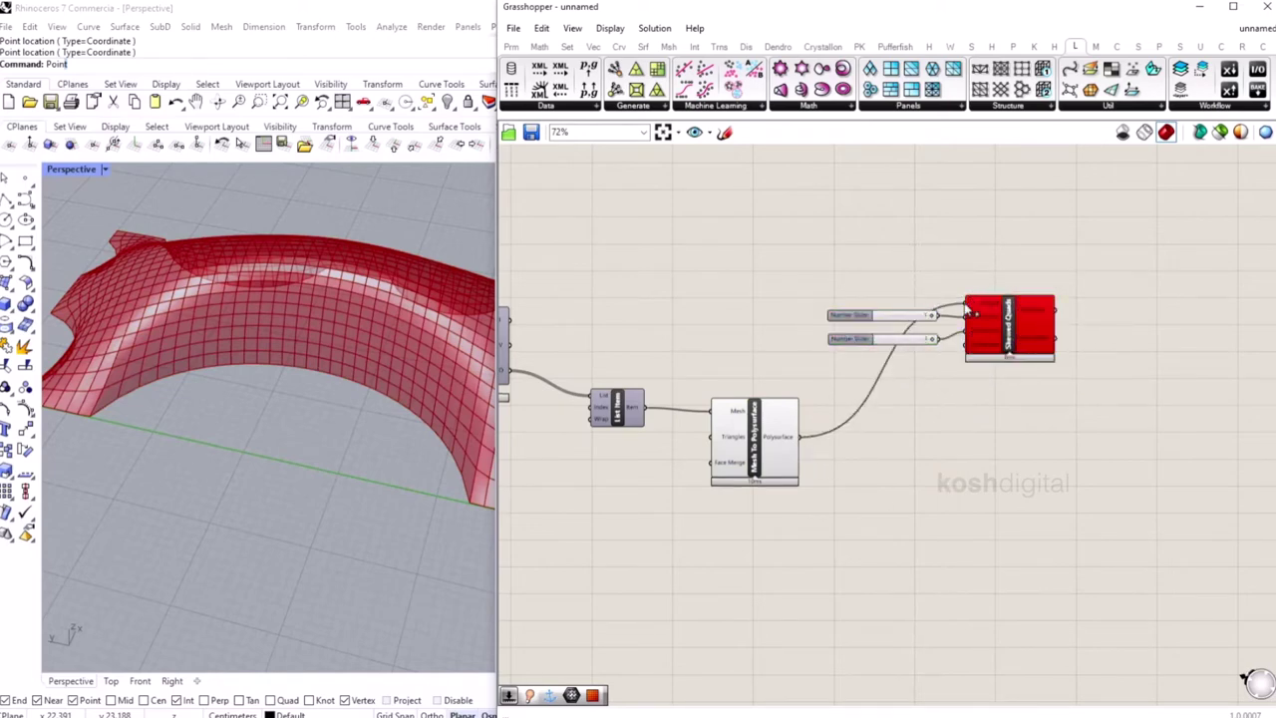
scroll(1055, 299, "up", 3)
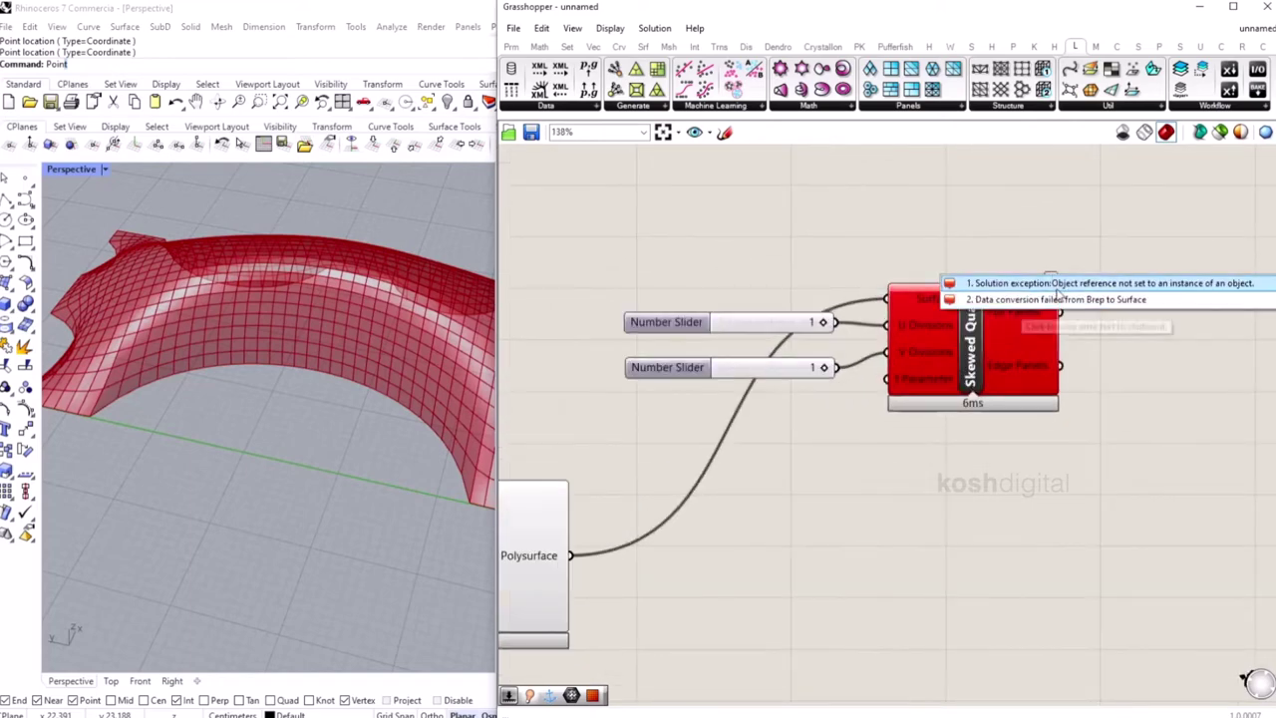
scroll(883, 470, "down", 3)
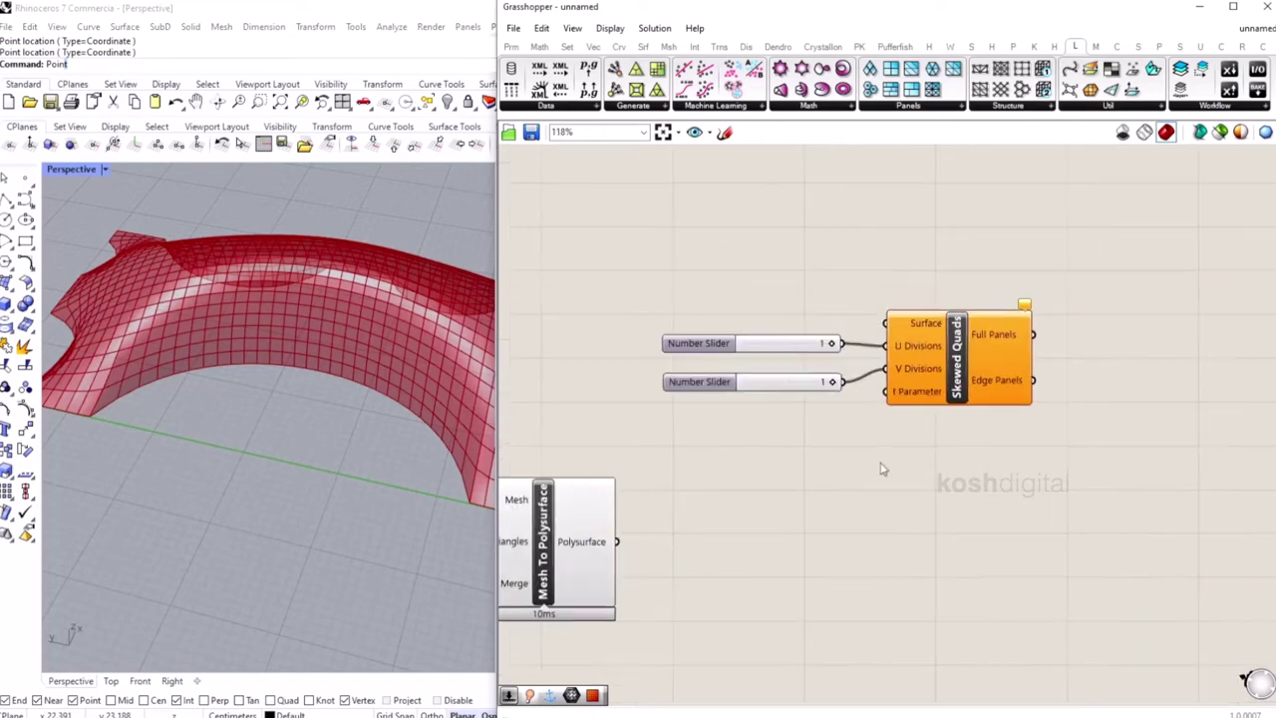
Add a Deconstruct Brep component after Mesh To Polysurface and connect the Polysurface output to its Brep input.
double_click(806, 541)
type("deco")
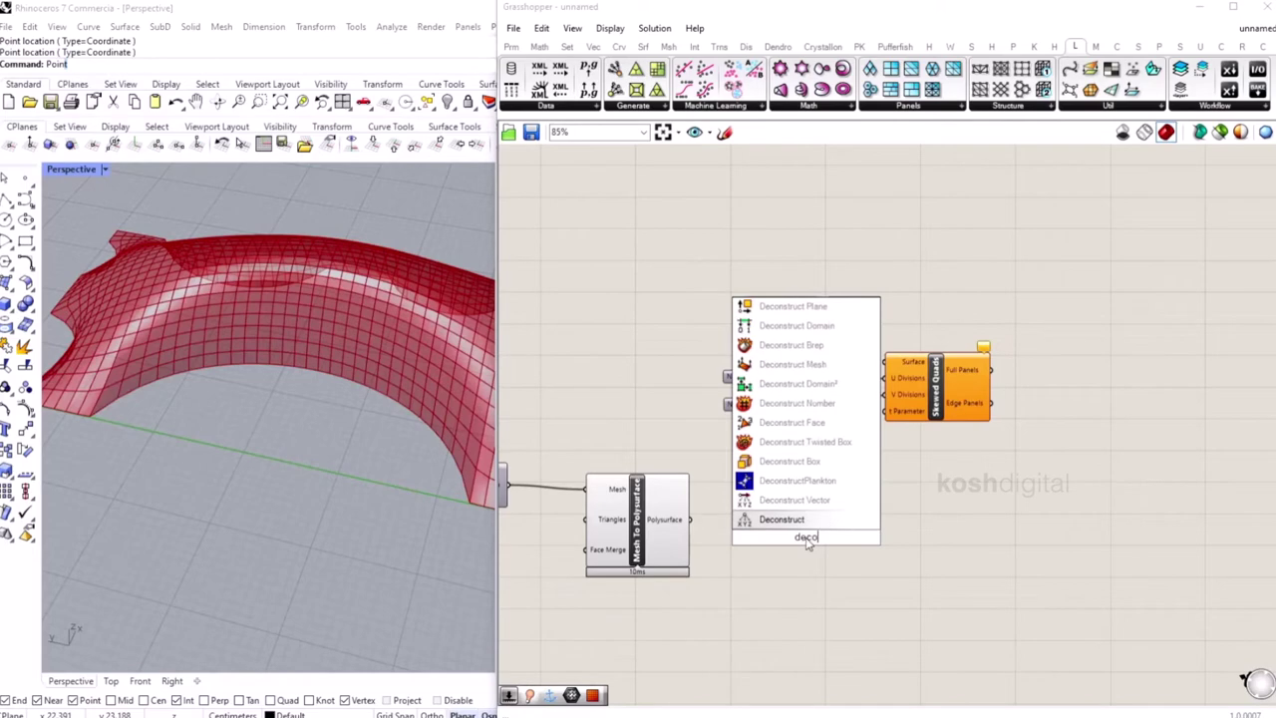
left_click(790, 364)
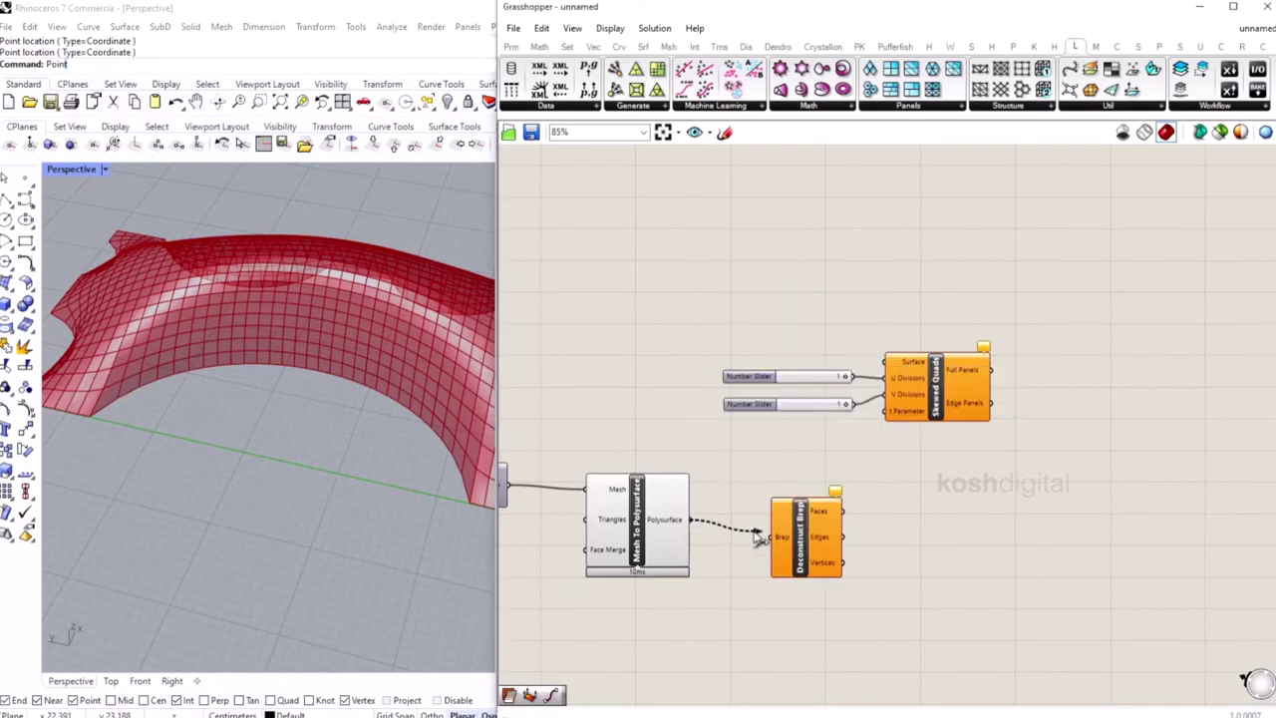
mouse_move(756, 539)
left_mouse_down()
mouse_move(774, 537)
mouse_move(757, 543)
left_mouse_up()
left_click(854, 541)
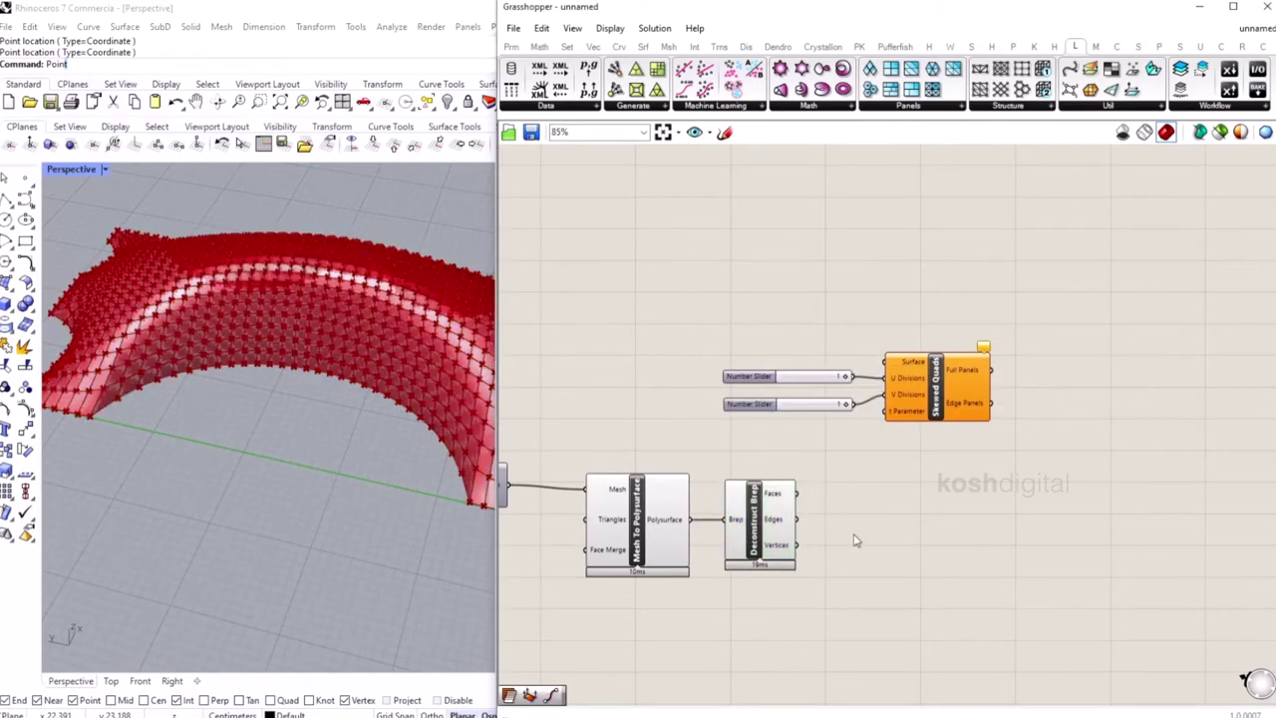
Add a Surface parameter, feed it from the Faces output of Deconstruct Brep and connect it to the Surface input of Skewed Quads.
double_click(854, 540)
type("surface")
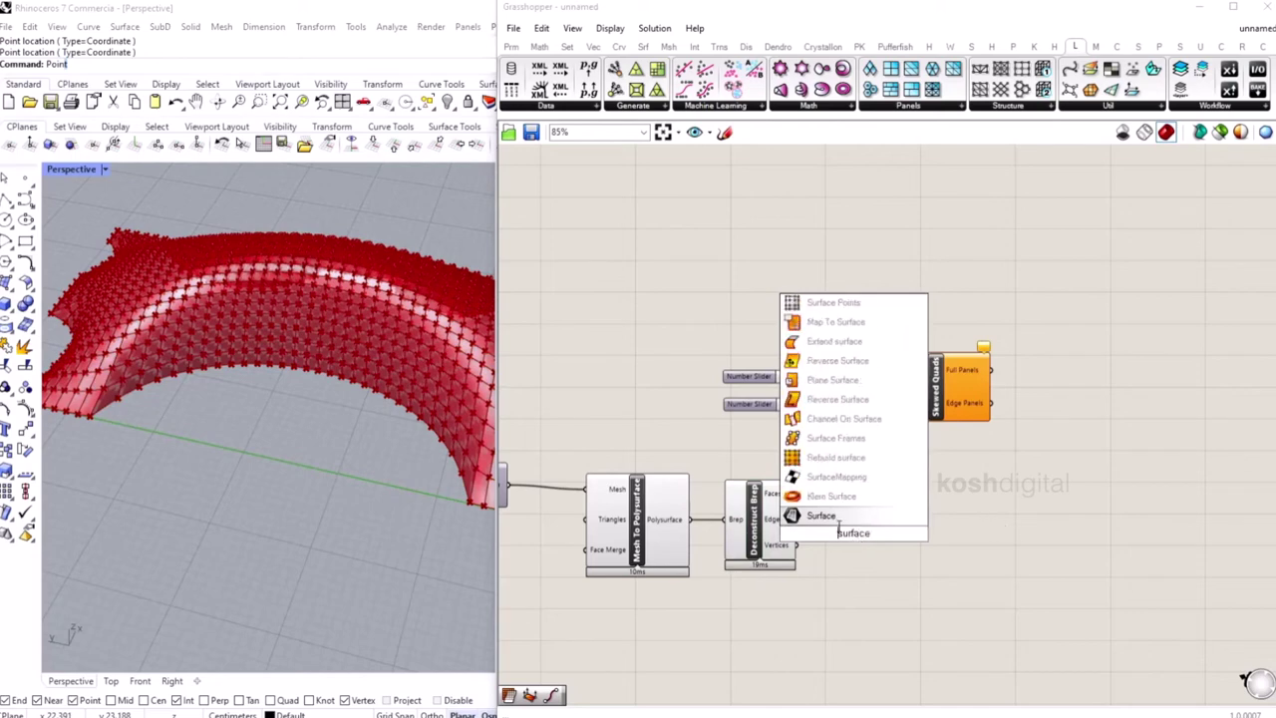
key("Return")
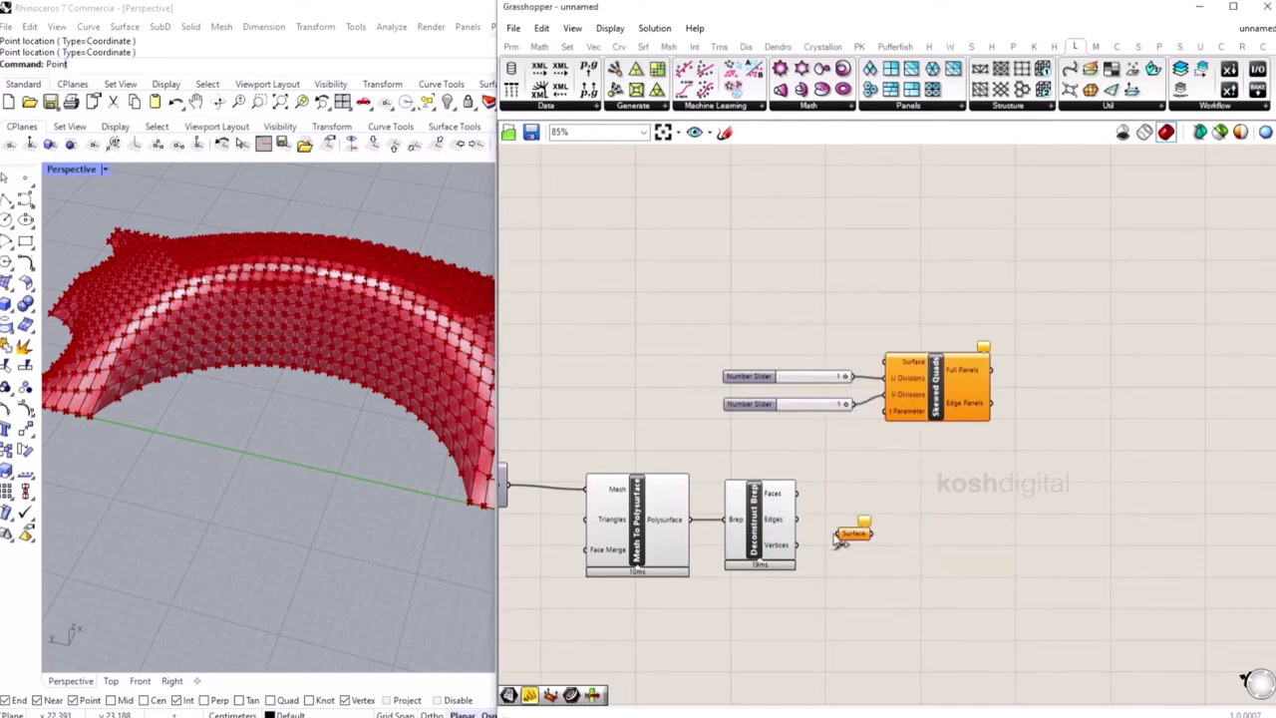
left_click_drag(845, 536, 887, 361)
Turn off the preview of the components feeding Skewed Quads, including Deconstruct Brep and the Surface parameter.
left_click_drag(790, 637, 670, 508)
left_click_drag(910, 622, 622, 472)
right_click(717, 297)
left_click(758, 318)
Examine the Skewed Quads panels on the form-found shell up close and from different sides.
right_click_drag(303, 474, 208, 443)
scroll(376, 598, "up", 6)
scroll(374, 598, "down", 5)
scroll(329, 579, "up", 3)
right_click_drag(328, 578, 314, 531)
scroll(317, 469, "down", 4)
scroll(339, 369, "up", 5)
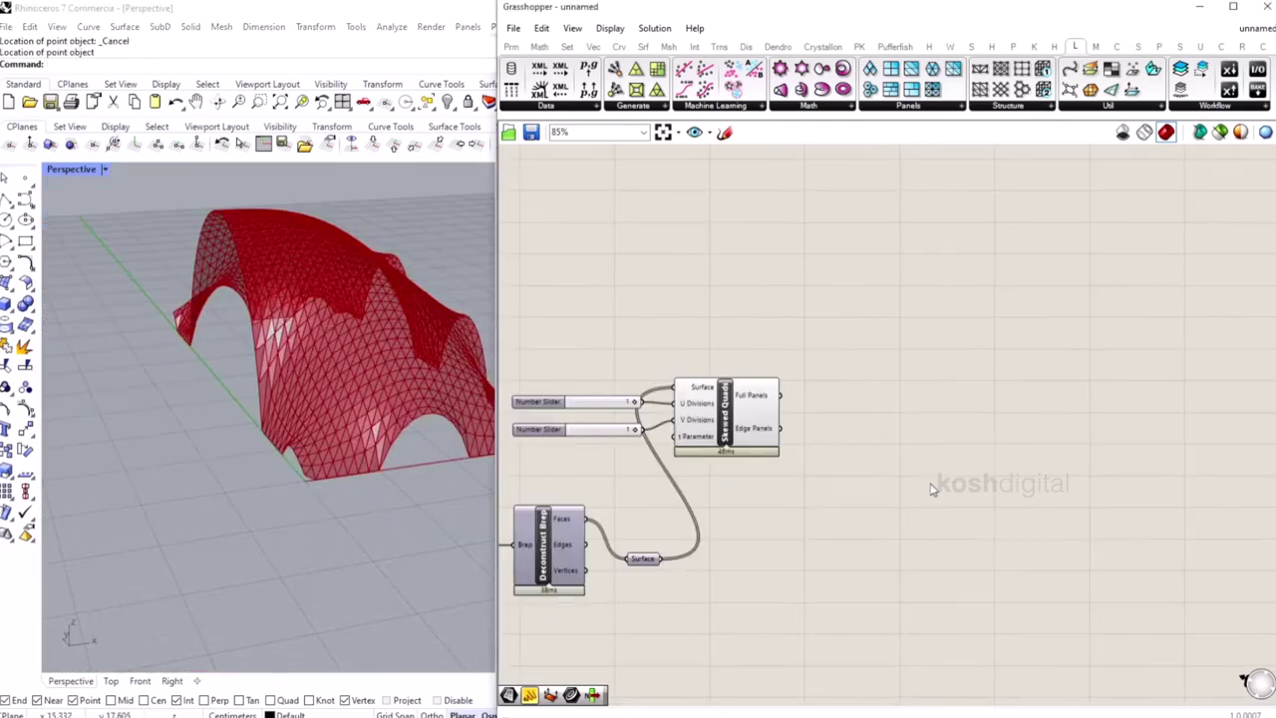
Add an Area component, connect the Edge Panels output of Skewed Quads to its Geometry input and check the centroids on the shell.
double_click(931, 486)
type("are")
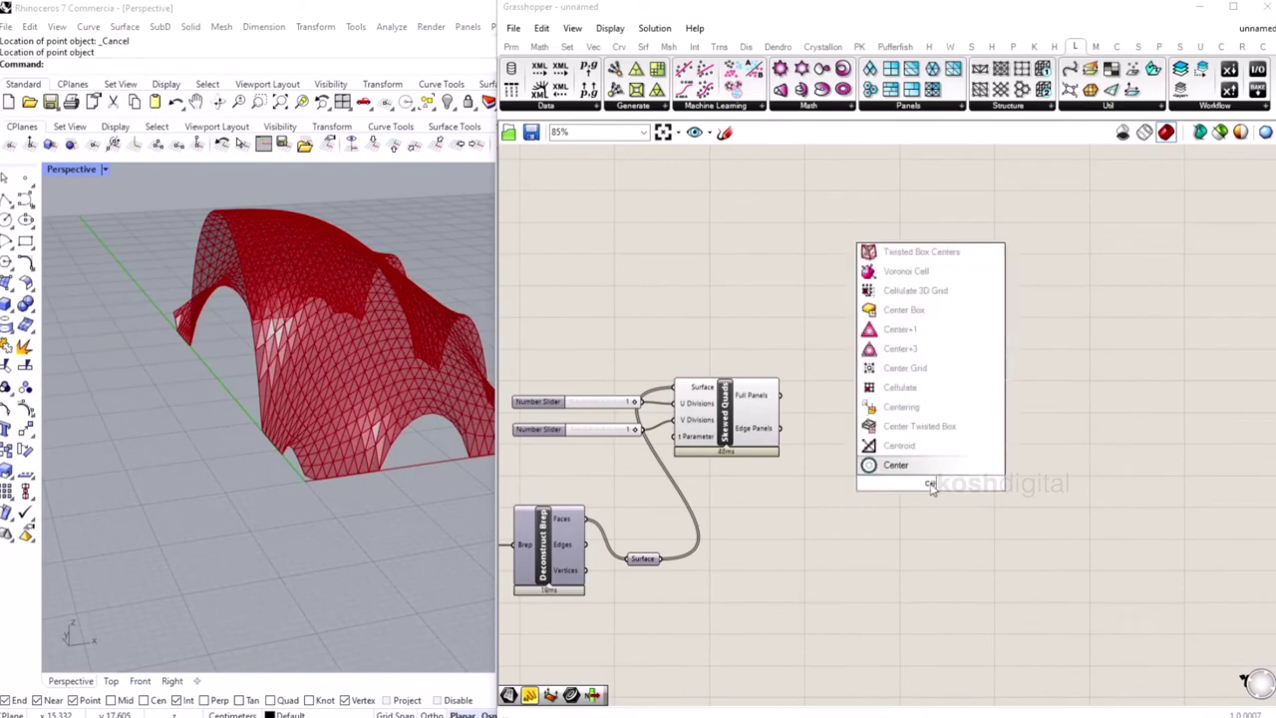
type("a")
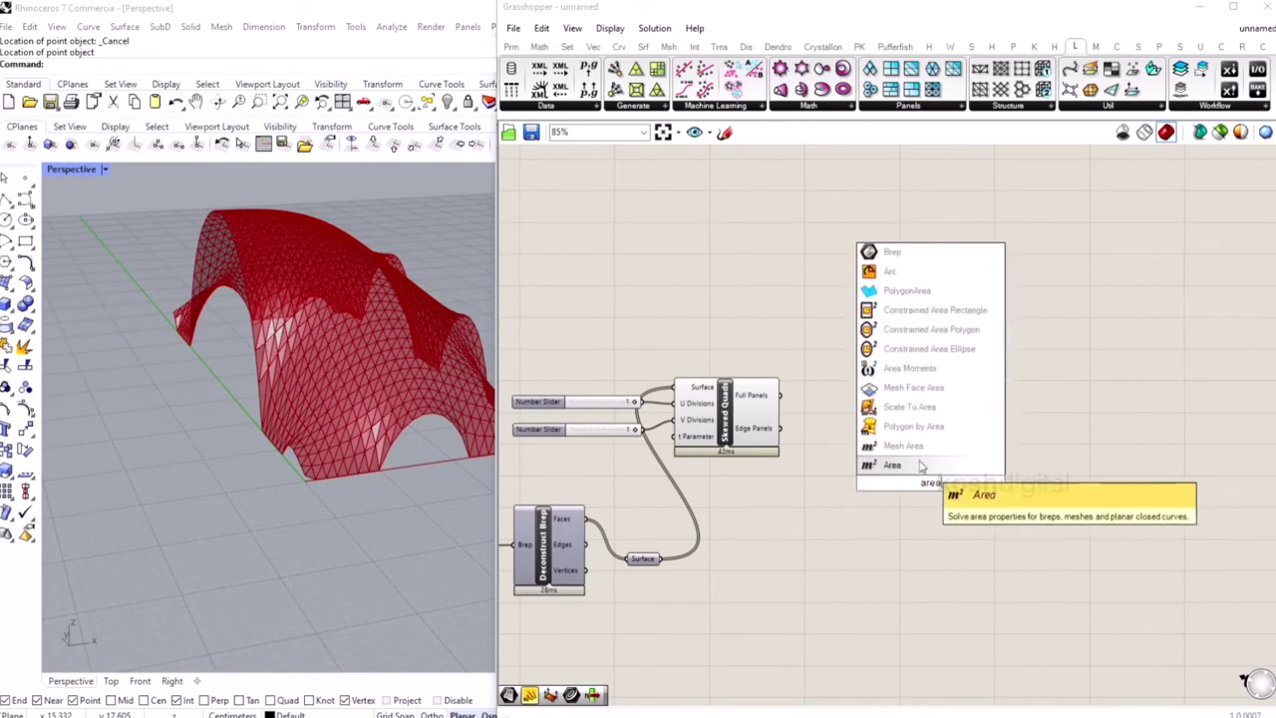
key("Return")
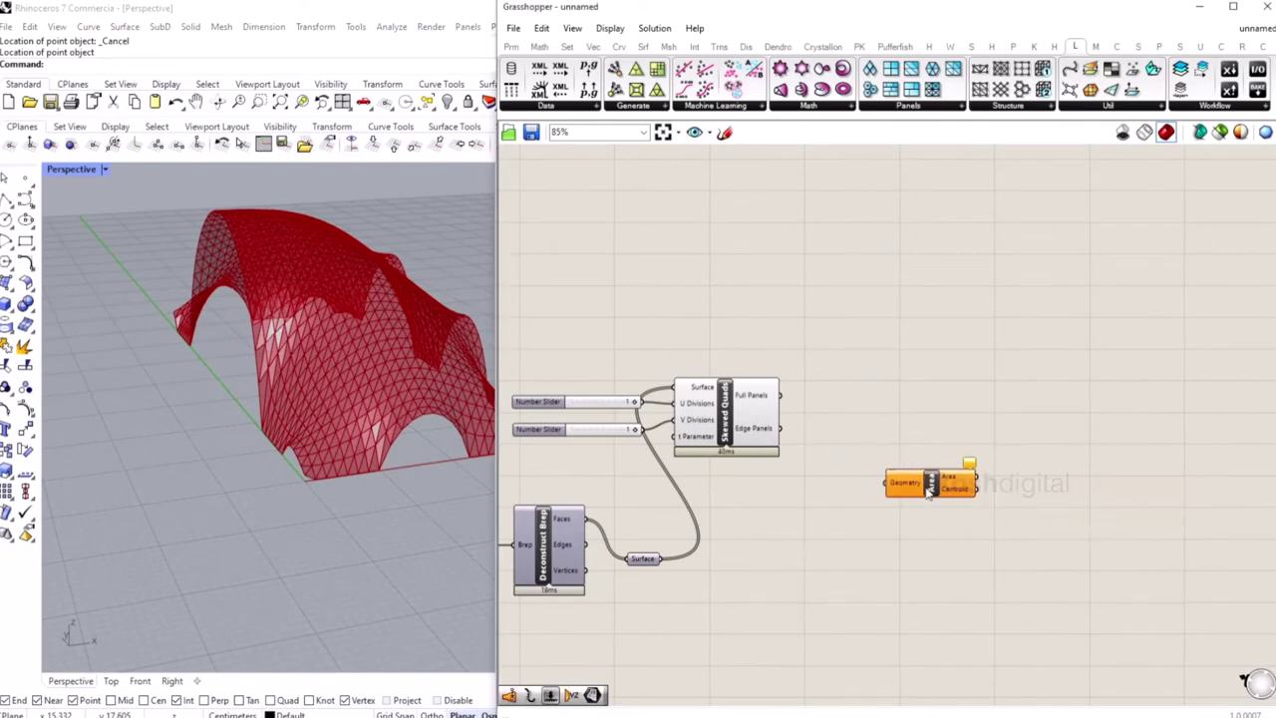
left_click_drag(928, 488, 954, 529)
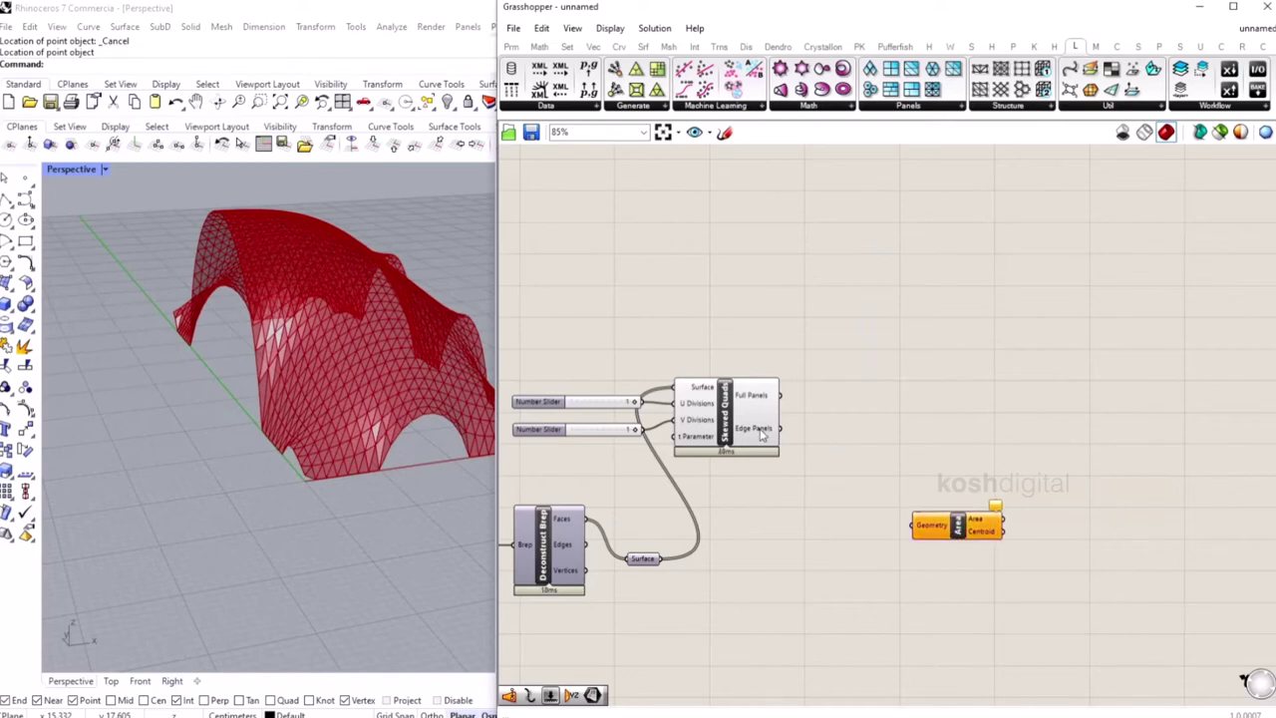
left_click_drag(911, 529, 913, 530)
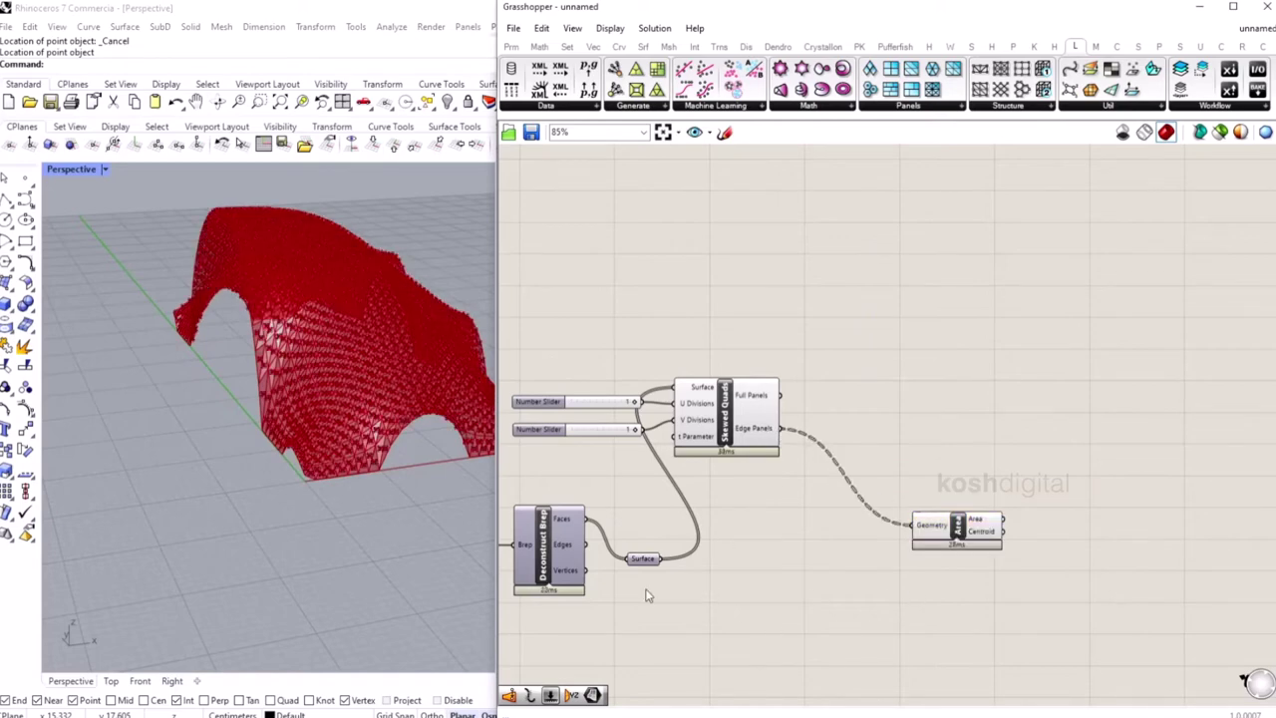
scroll(370, 464, "up", 8)
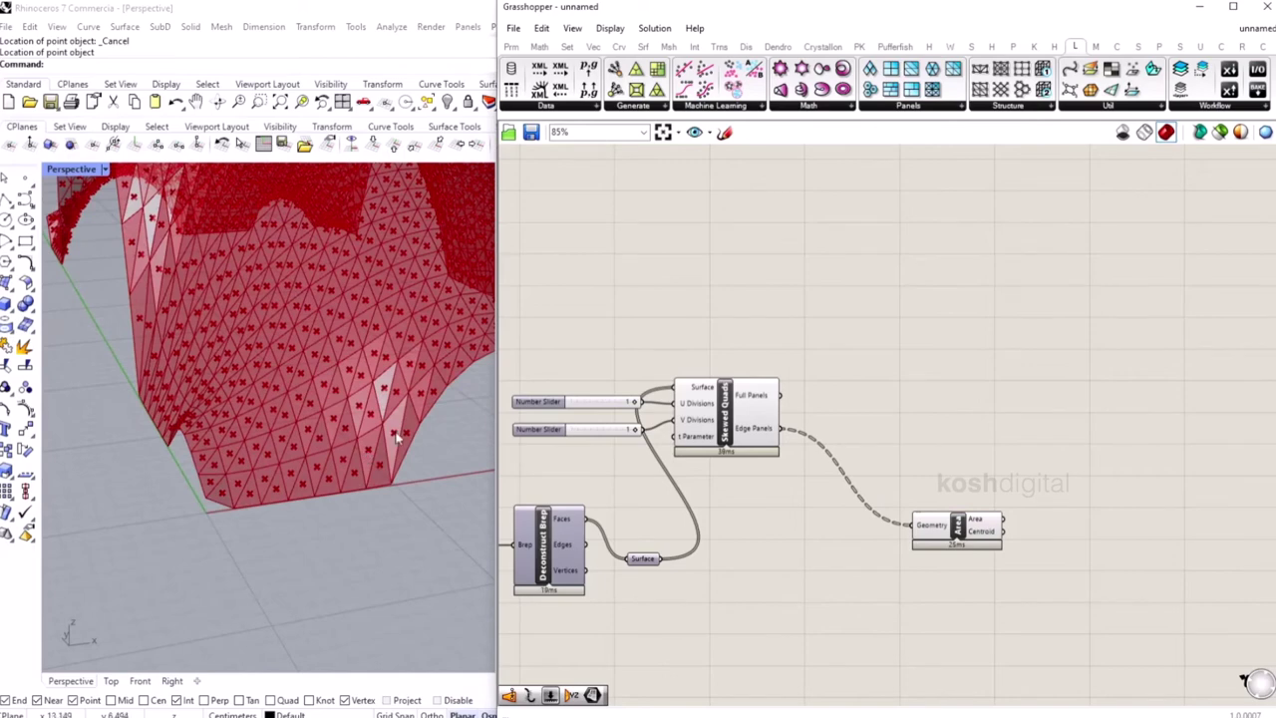
scroll(1033, 513, "up", 1)
Add a Surface Closest Point component, feeding Edge Panels into Surface and the Area Centroid into Point, and check its points on the panels.
double_click(1058, 486)
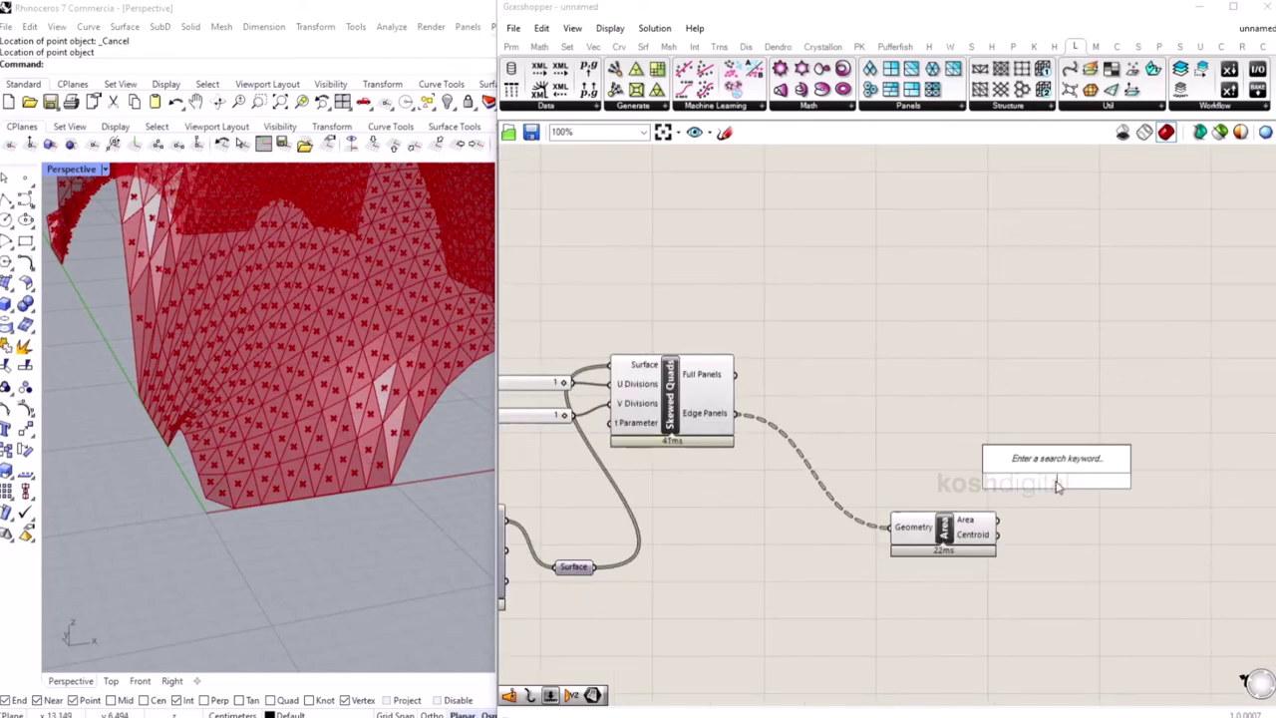
type("surface closes")
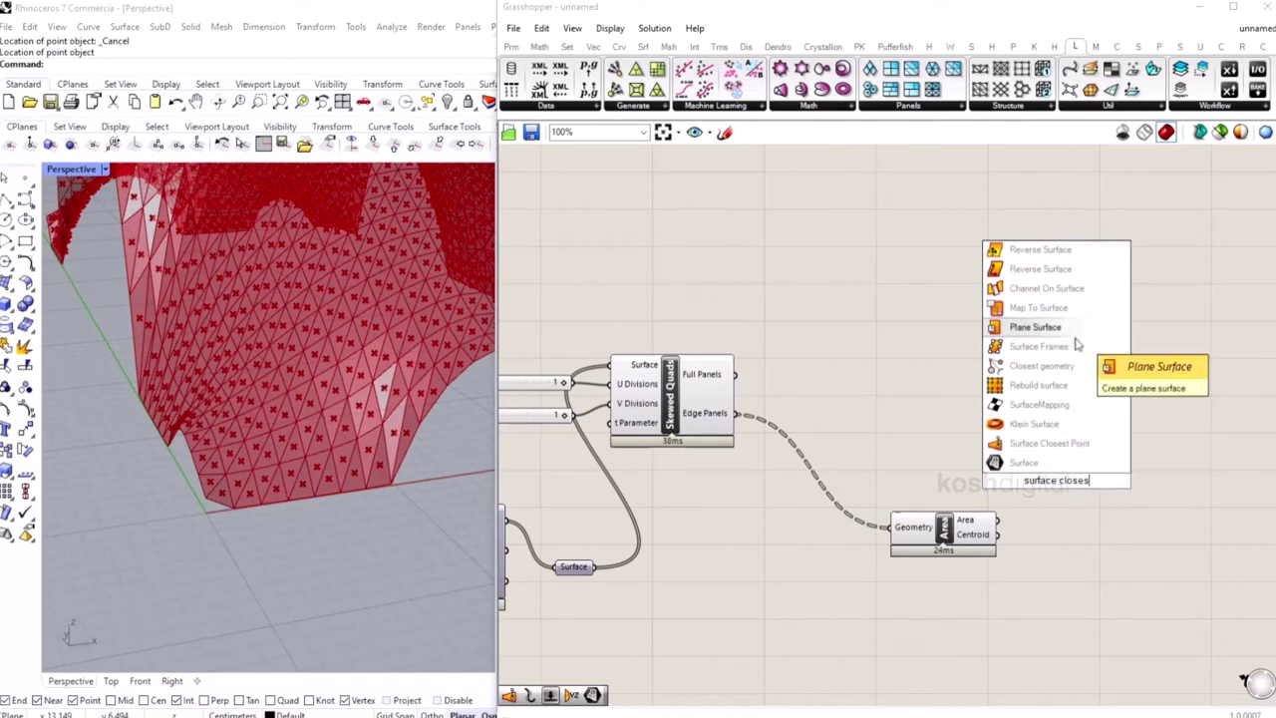
left_click(1080, 444)
left_click_drag(742, 422, 1047, 503)
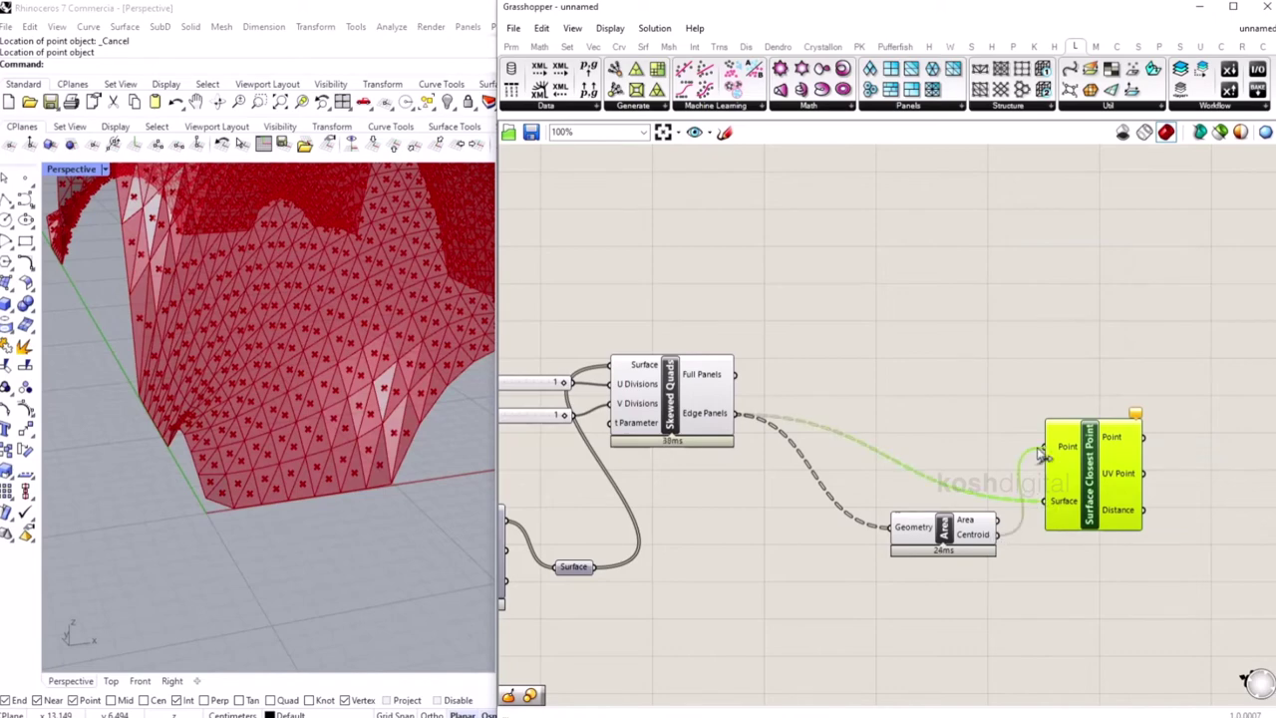
left_click_drag(1041, 454, 1045, 447)
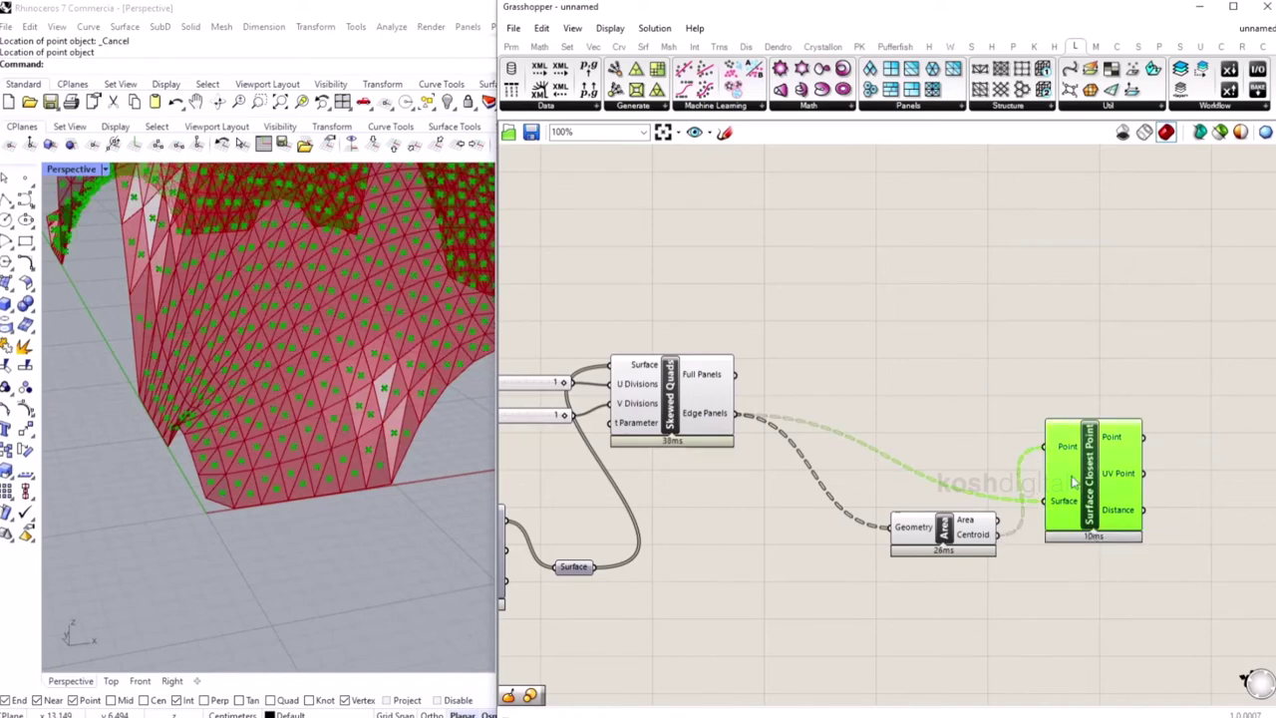
left_click(950, 577)
left_click(945, 533)
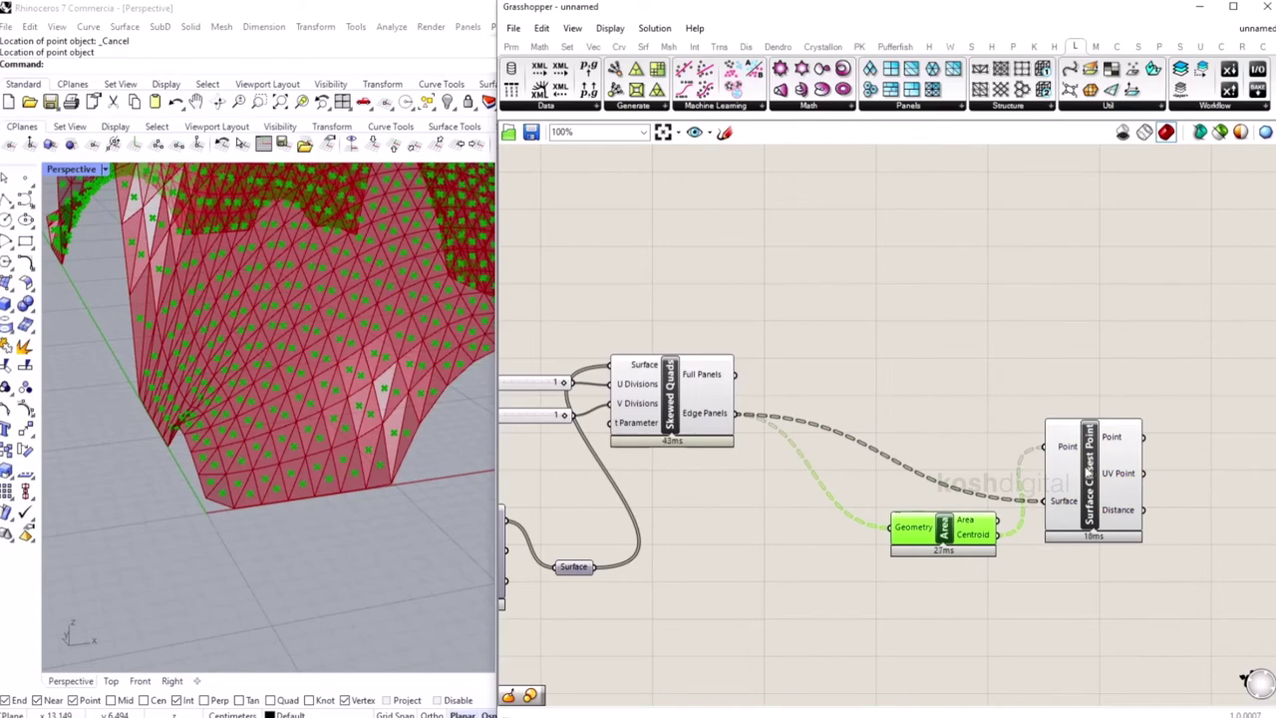
left_click(1088, 473)
scroll(331, 432, "up", 10)
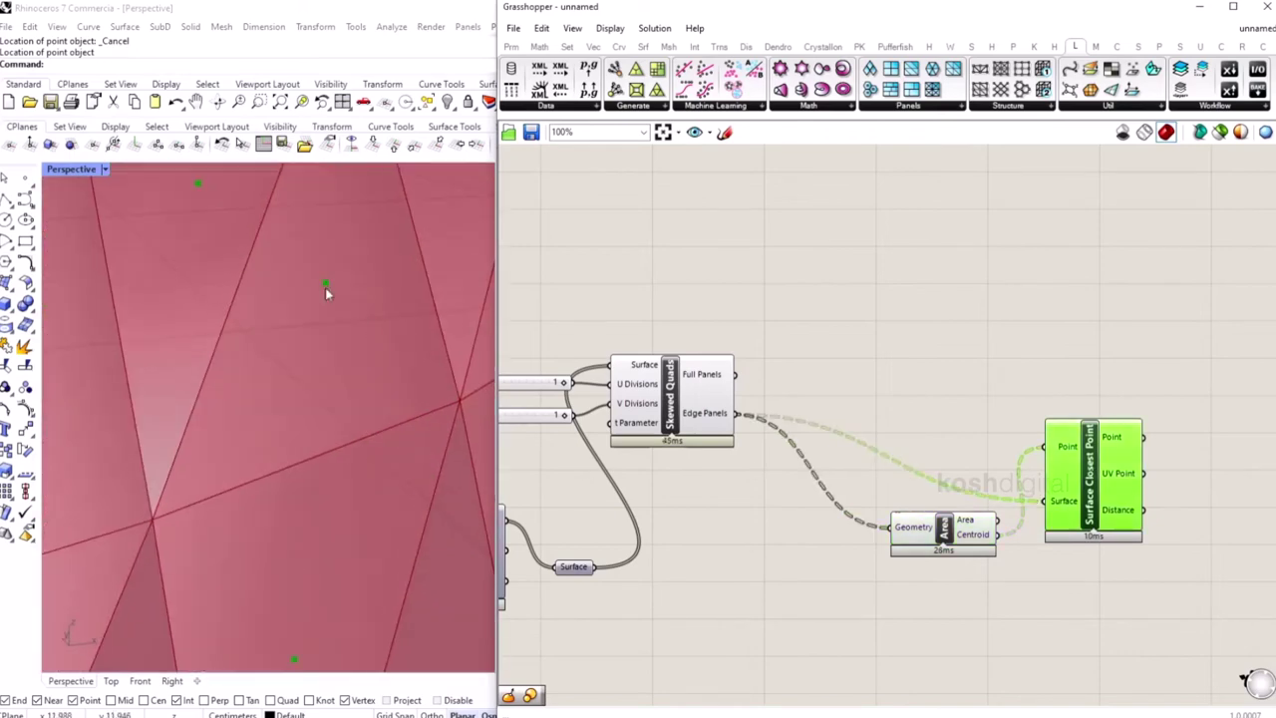
left_click(1060, 623)
Add an Evaluate Surface component and connect Edge Panels to its Surface input and the UV Point output of Surface Closest Point to Point.
scroll(1060, 623, "down", 5)
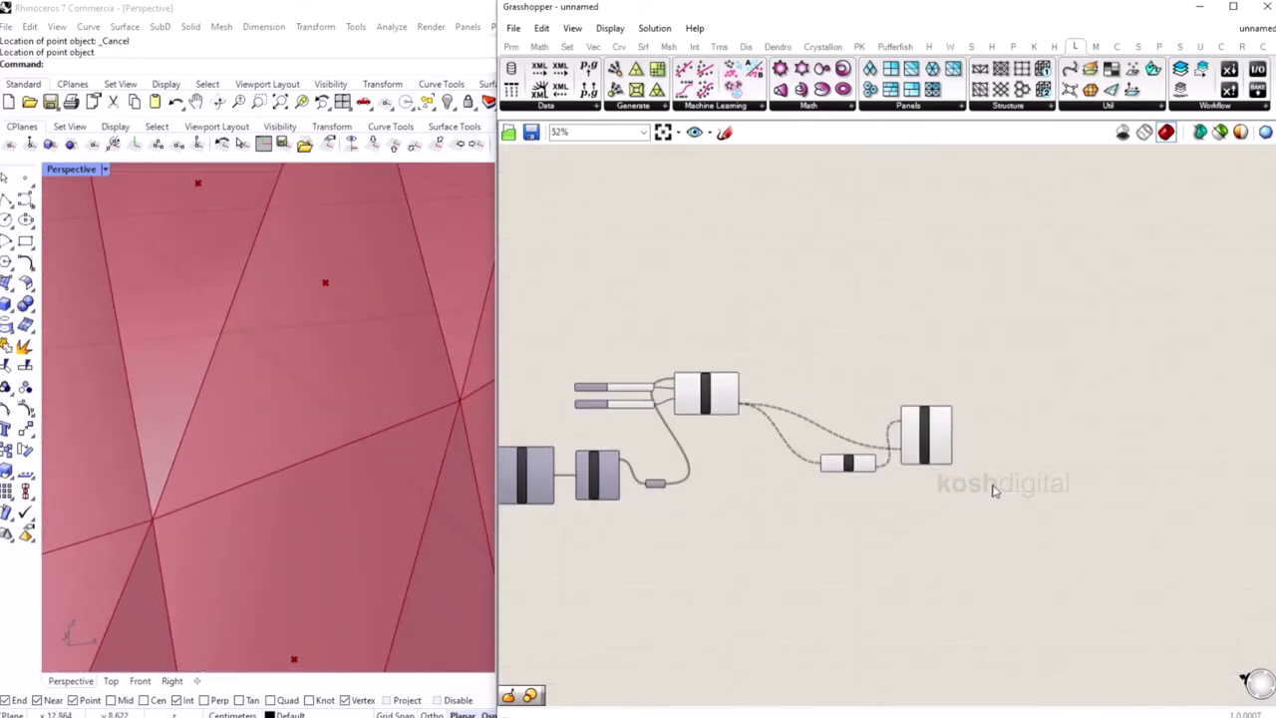
double_click(1053, 409)
type("evalua")
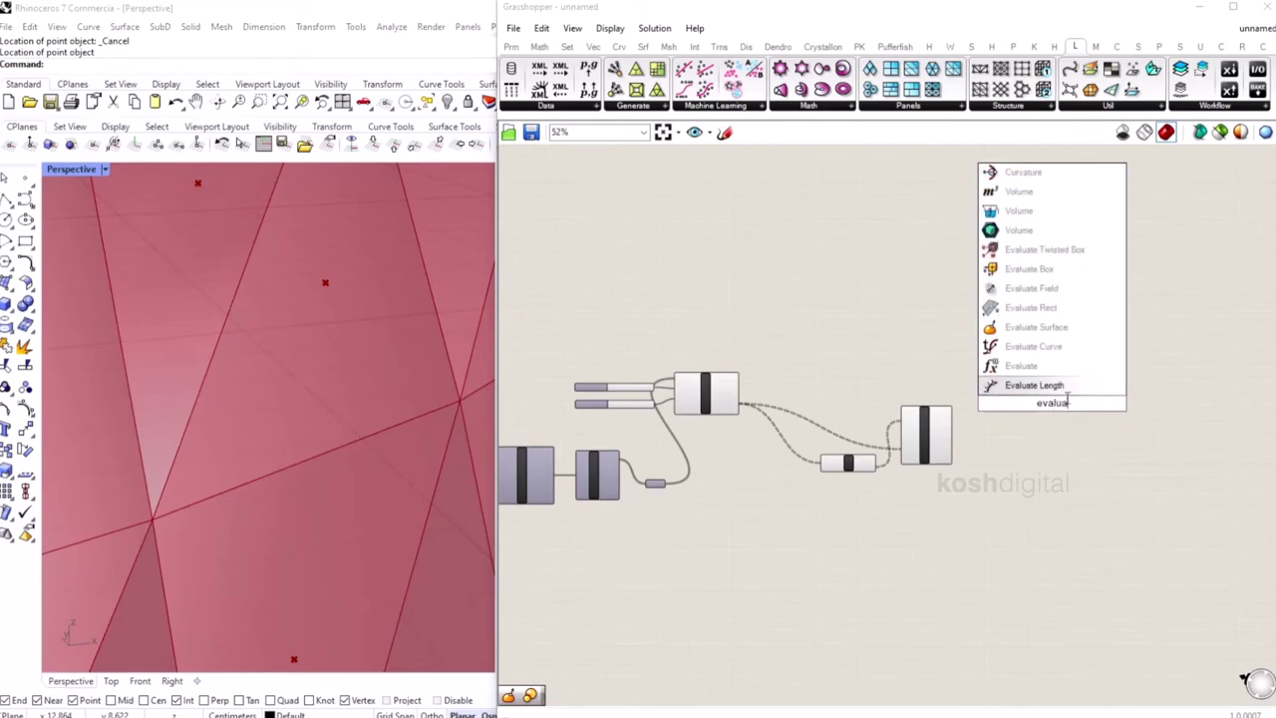
left_click(1035, 327)
scroll(1004, 397, "up", 3)
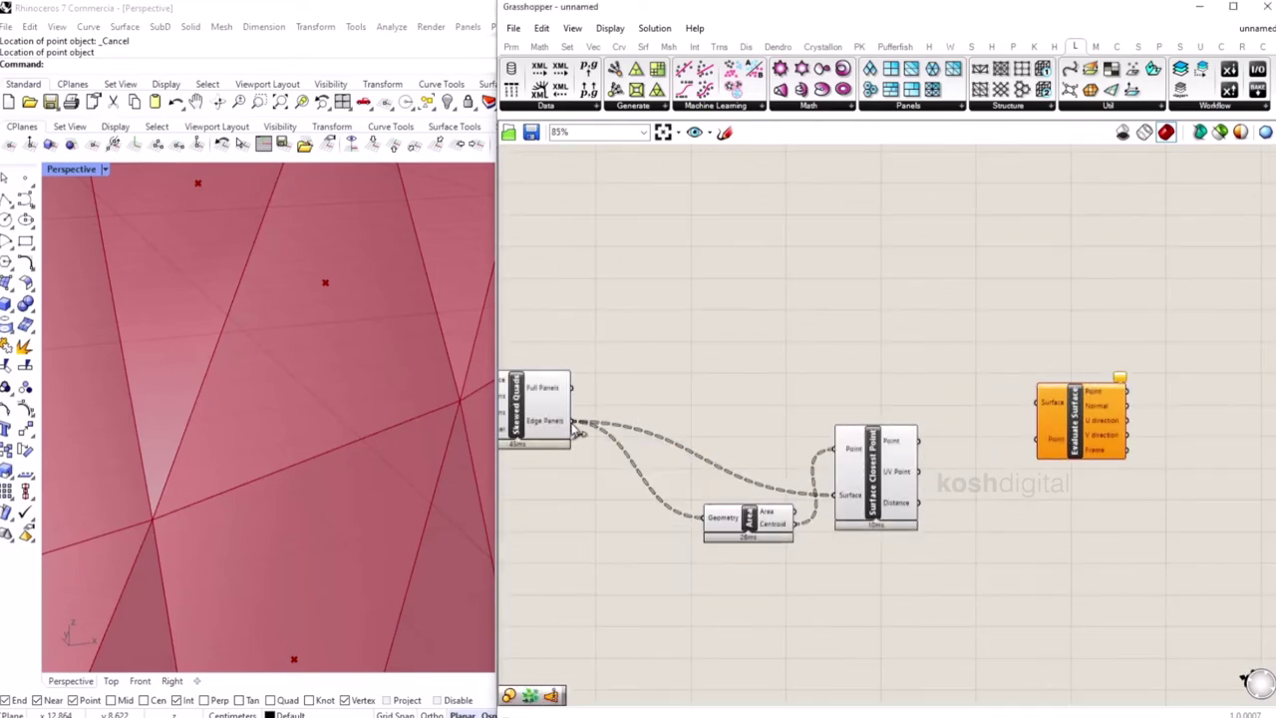
left_click_drag(743, 409, 1038, 402)
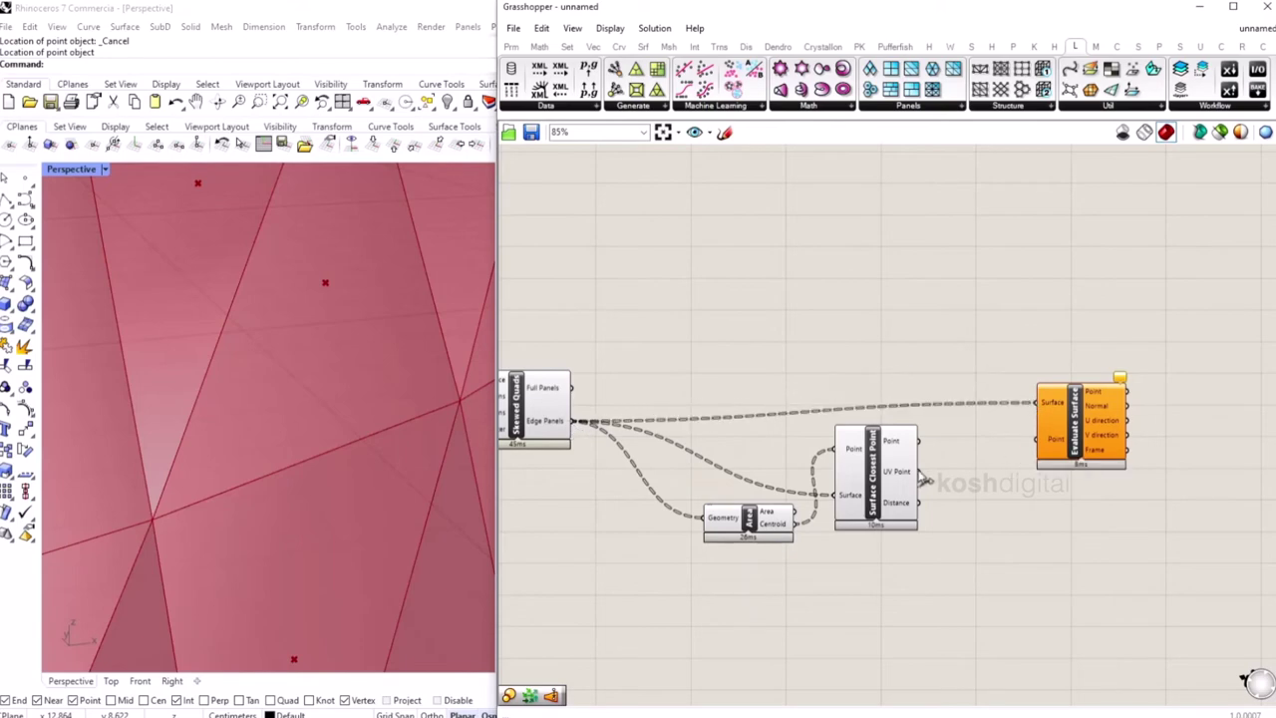
left_click_drag(1036, 448, 1038, 439)
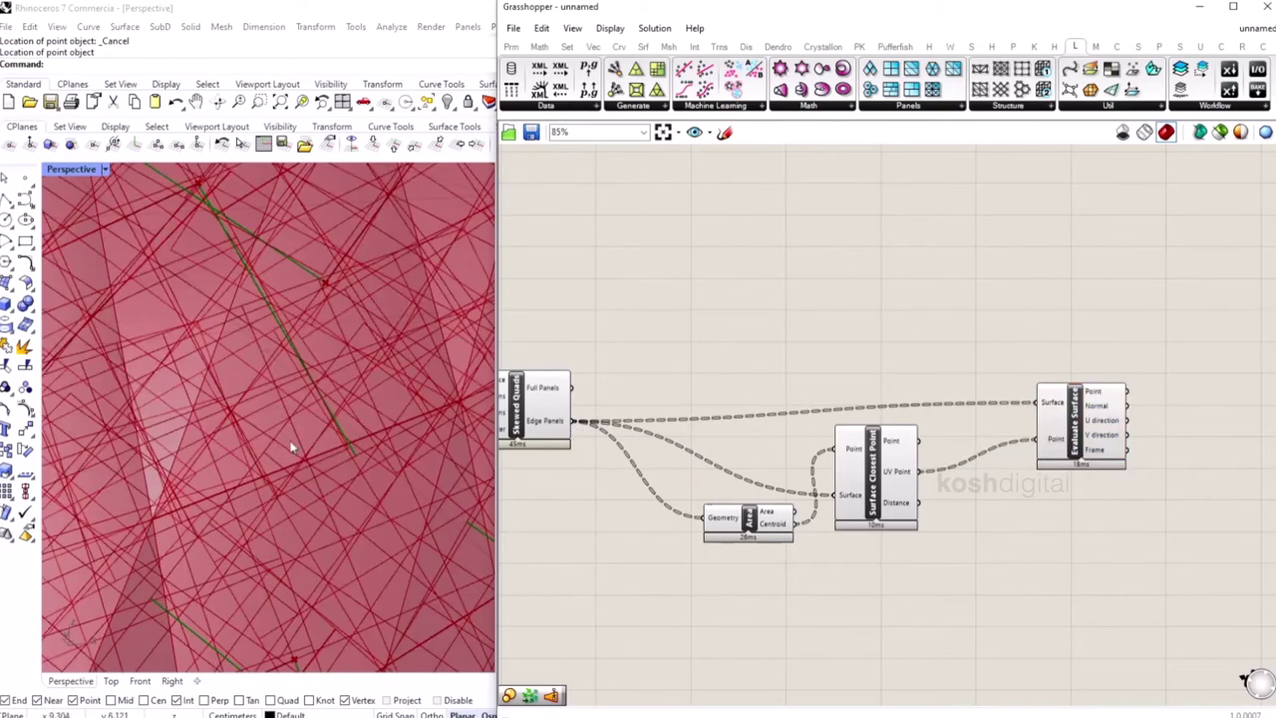
Turn off the preview of the Area, Surface Closest Point and Evaluate Surface components.
scroll(357, 433, "down", 10)
right_click_drag(367, 415, 146, 453)
scroll(1104, 506, "down", 3)
left_click_drag(1132, 571, 628, 375)
right_click(738, 276)
left_click(828, 299)
left_click(818, 331)
right_click_drag(1028, 337, 770, 399)
left_click(639, 440)
right_click(630, 439)
left_click(653, 469)
left_click(738, 353)
Add a Scale component and connect Edge Panels to its Geometry input and the Evaluate Surface Point output to its Center input.
double_click(977, 417)
type("scale")
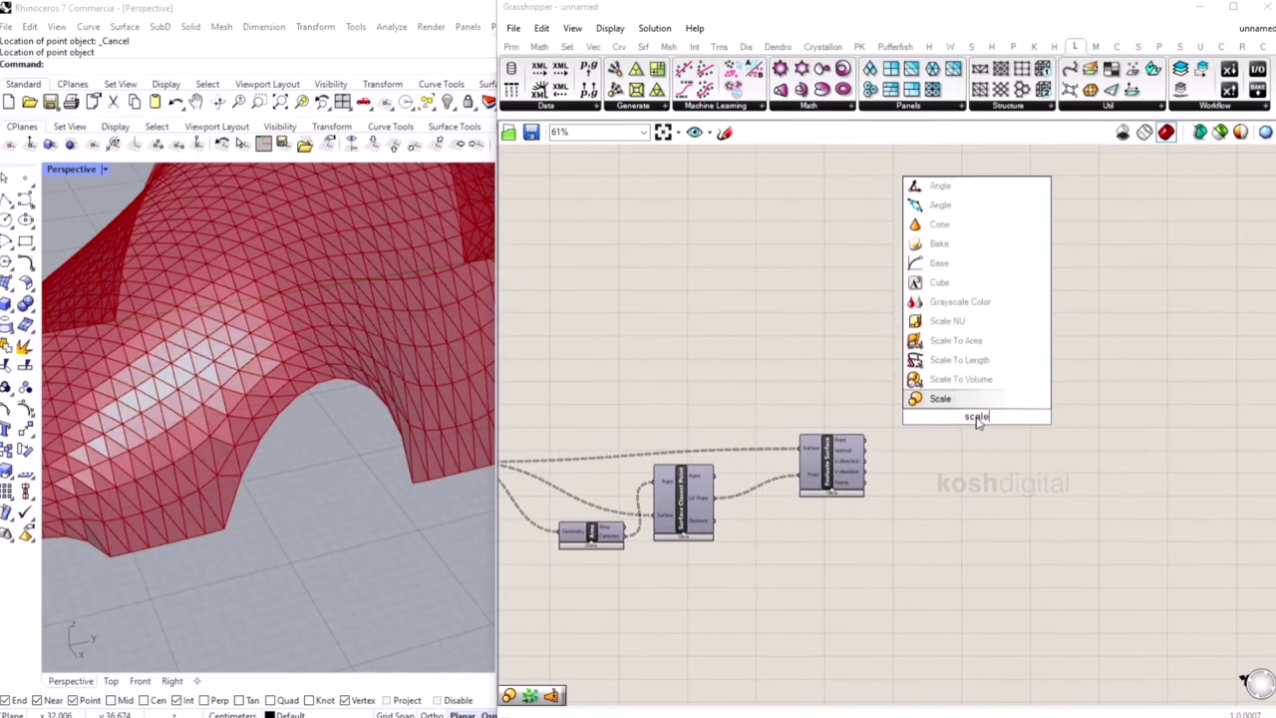
key("Return")
right_click_drag(959, 522, 1114, 551)
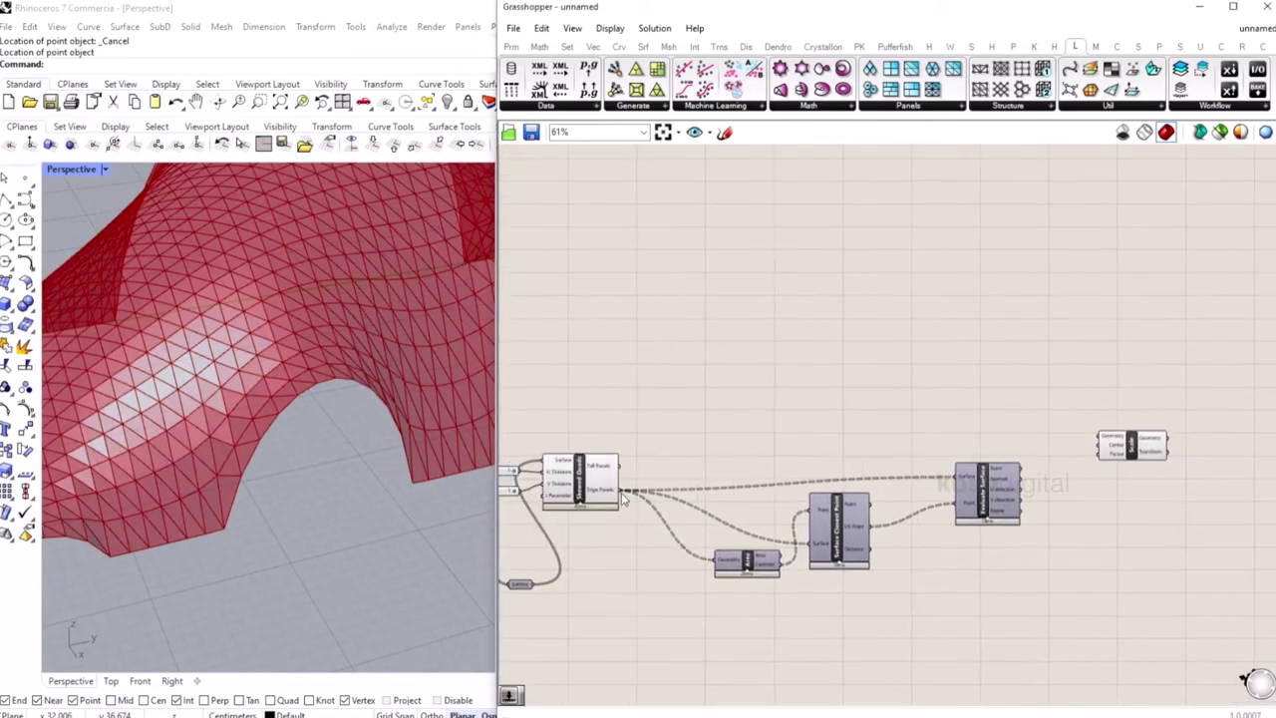
left_click_drag(626, 491, 1107, 411)
left_click(1110, 473)
scroll(1086, 456, "up", 1)
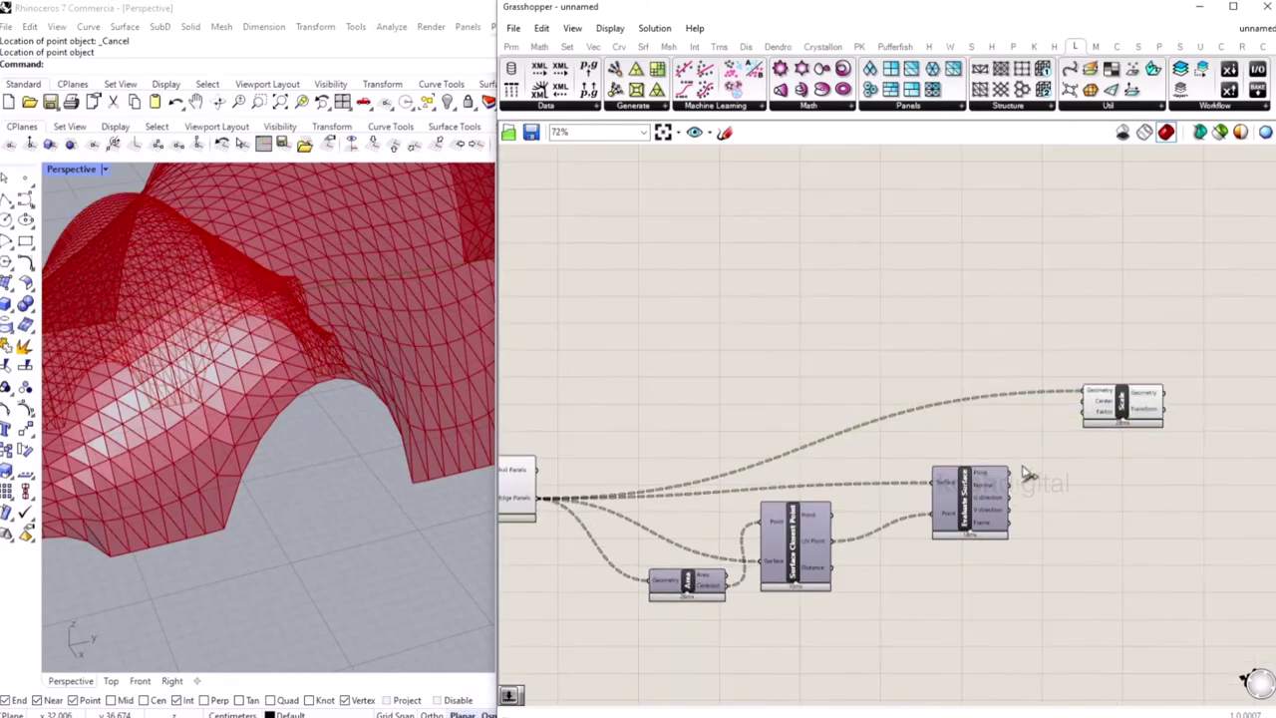
left_click_drag(1085, 409, 1086, 403)
scroll(353, 399, "up", 5)
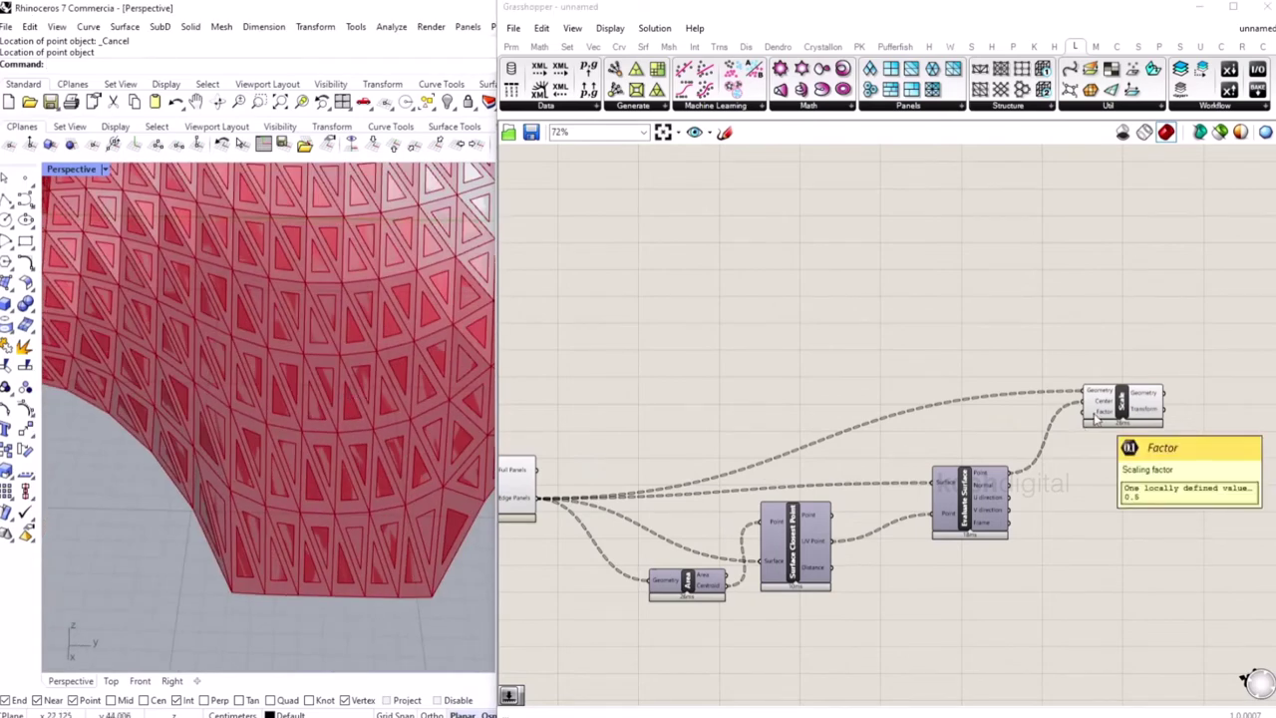
Add a number slider set to 0.83 and connect it to the Factor input of Scale.
double_click(1082, 478)
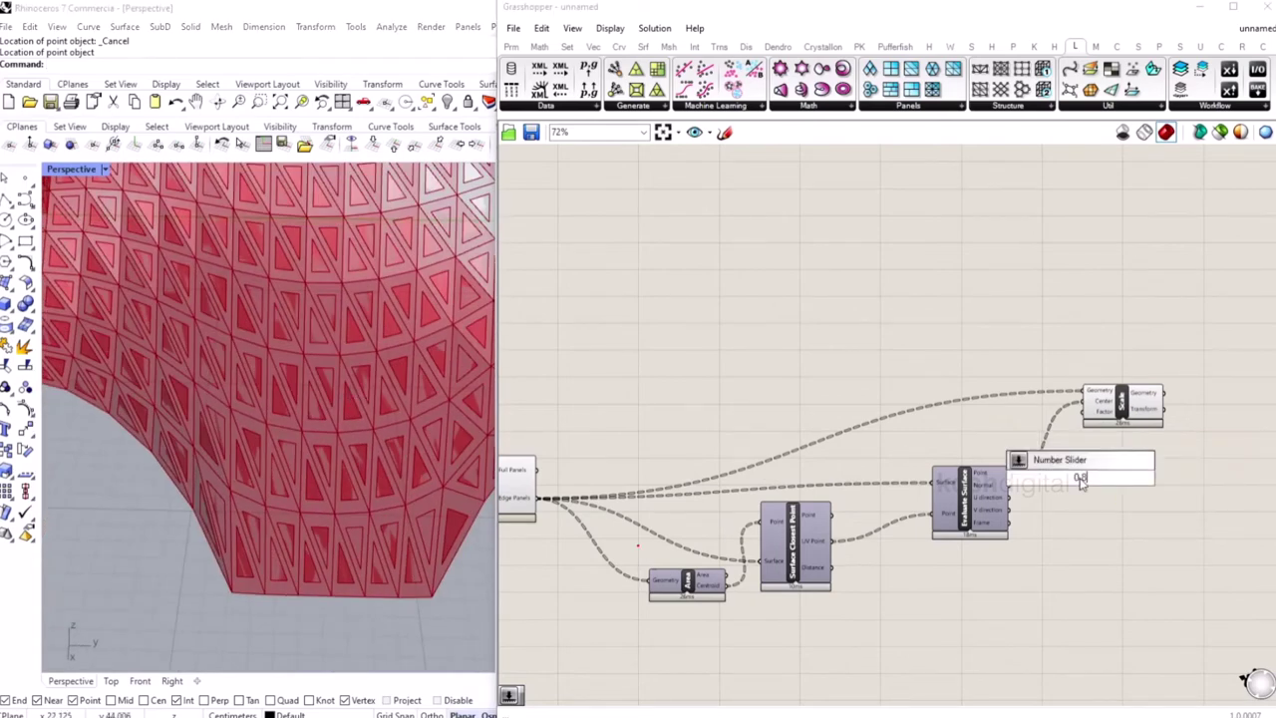
key("Return")
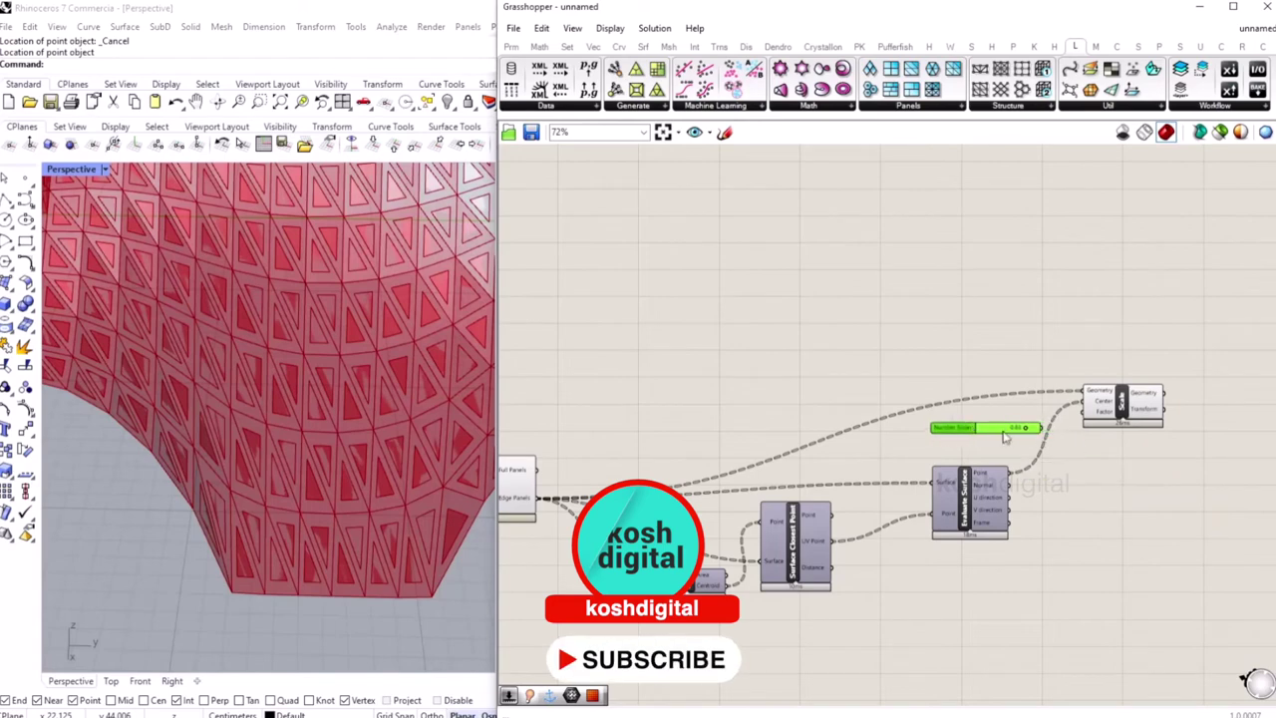
left_click(1119, 404)
Turn off the preview of Skewed Quads so that only the scaled panels are displayed.
left_click(522, 484)
right_click(521, 482)
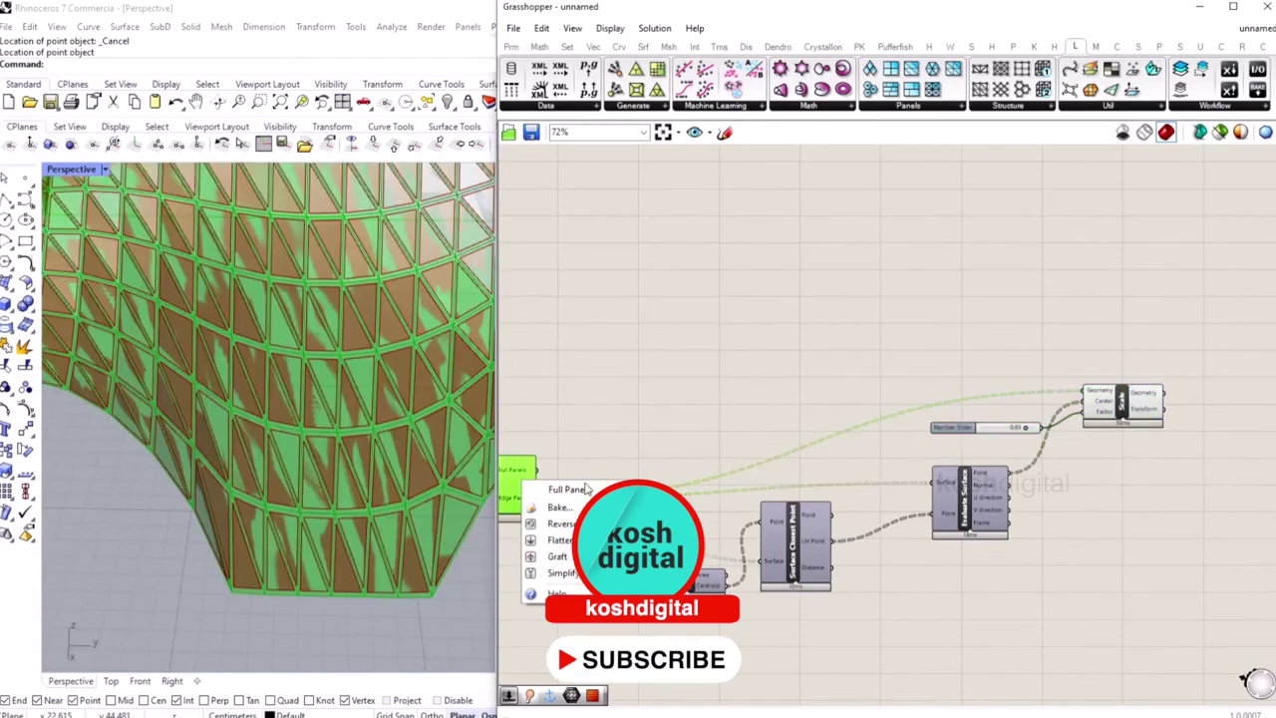
right_click(624, 396)
left_click(671, 421)
left_click(654, 378)
Examine the scaled panels across the shell up close and from a distance.
scroll(317, 435, "down", 10)
right_click_drag(280, 353, 311, 333)
scroll(292, 367, "up", 12)
scroll(291, 341, "down", 8)
scroll(293, 287, "down", 5)
scroll(255, 393, "up", 8)
scroll(255, 393, "down", 8)
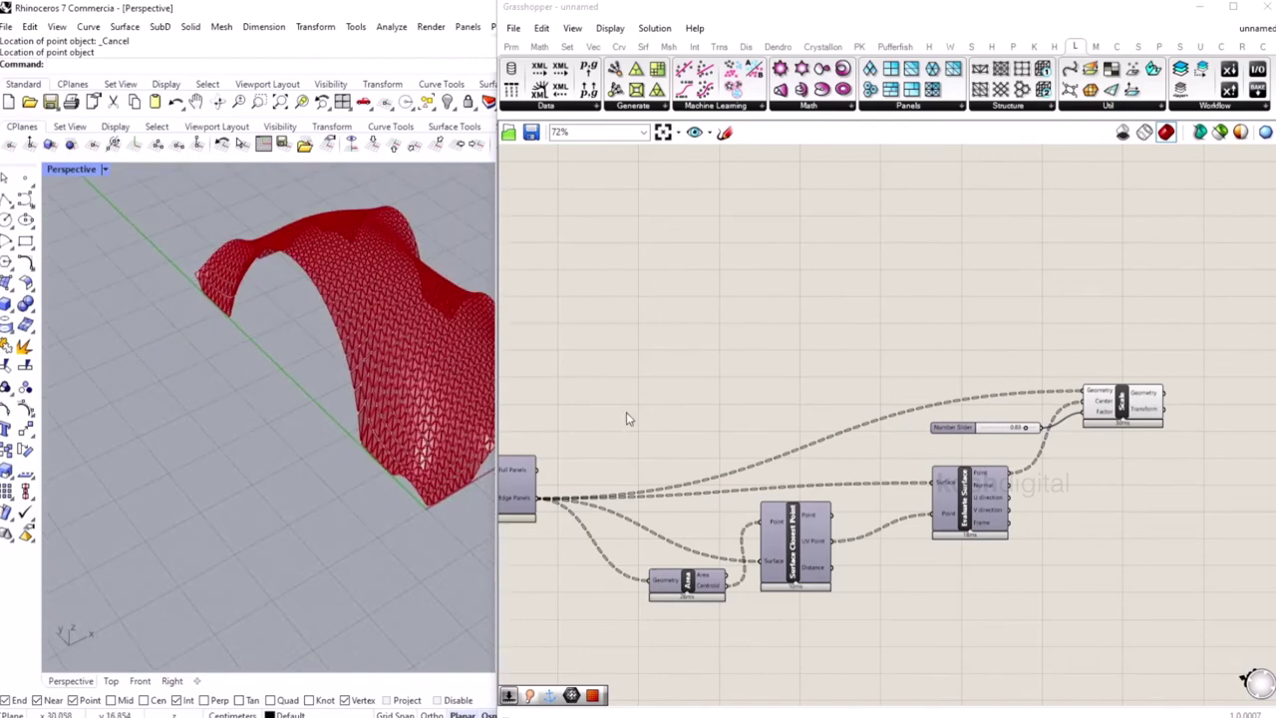
Set the slider feeding the Width count of Mesh Plane in the subdivision group to 35.
right_click_drag(626, 412, 1180, 368)
right_click_drag(641, 485, 1074, 432)
right_click_drag(608, 479, 1186, 429)
right_click_drag(540, 443, 1005, 465)
scroll(683, 386, "up", 4)
double_click(702, 381)
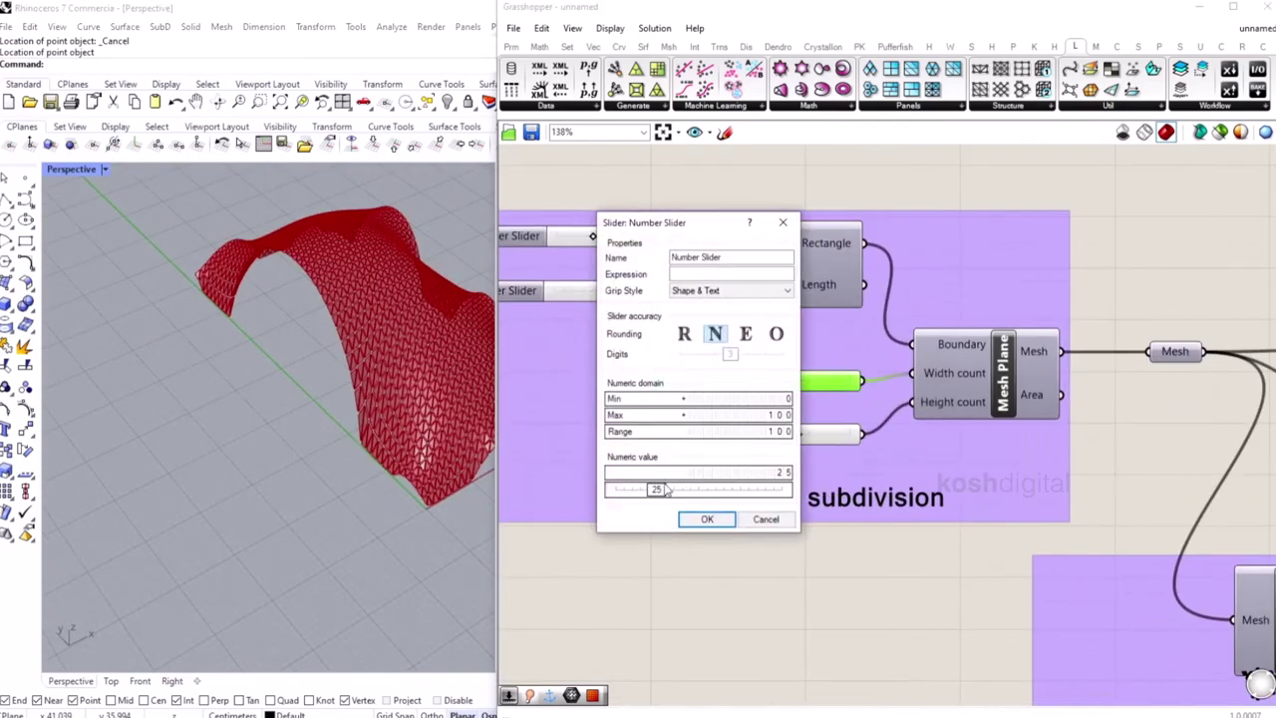
double_click(656, 490)
type("3")
left_click(770, 490)
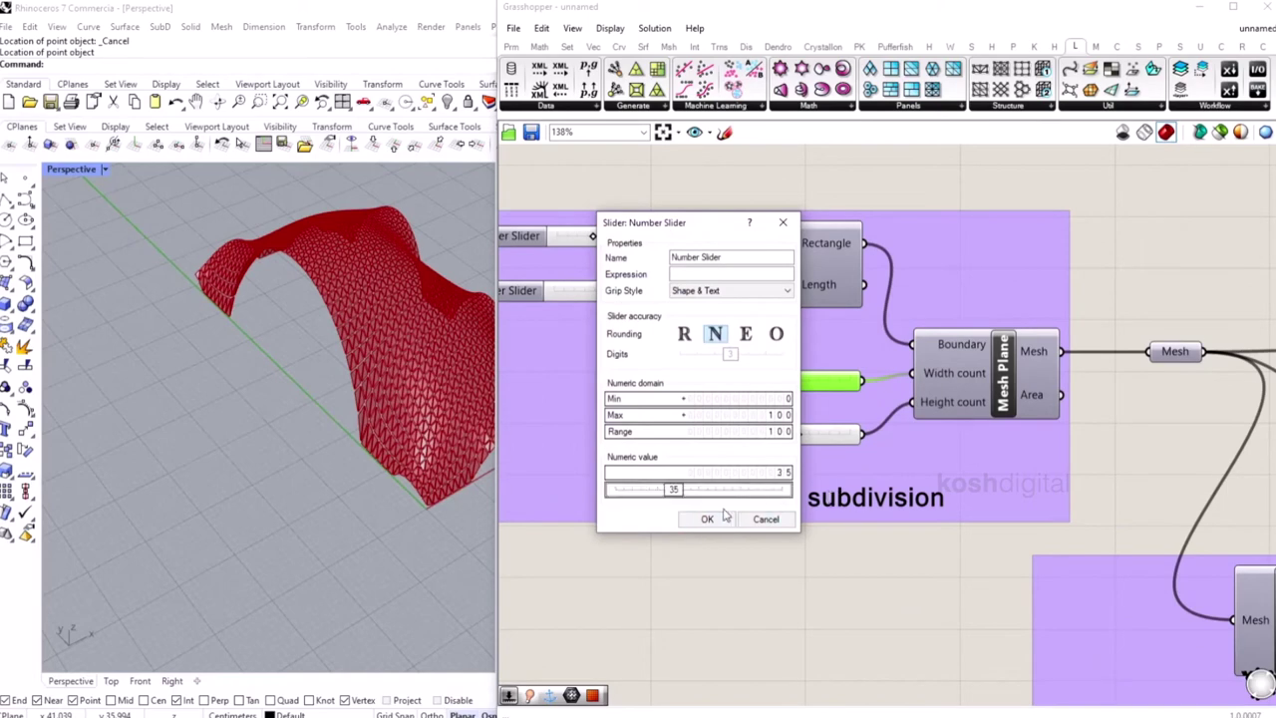
left_click(706, 520)
Set the slider feeding the Height count of Mesh Plane to 60.
double_click(695, 437)
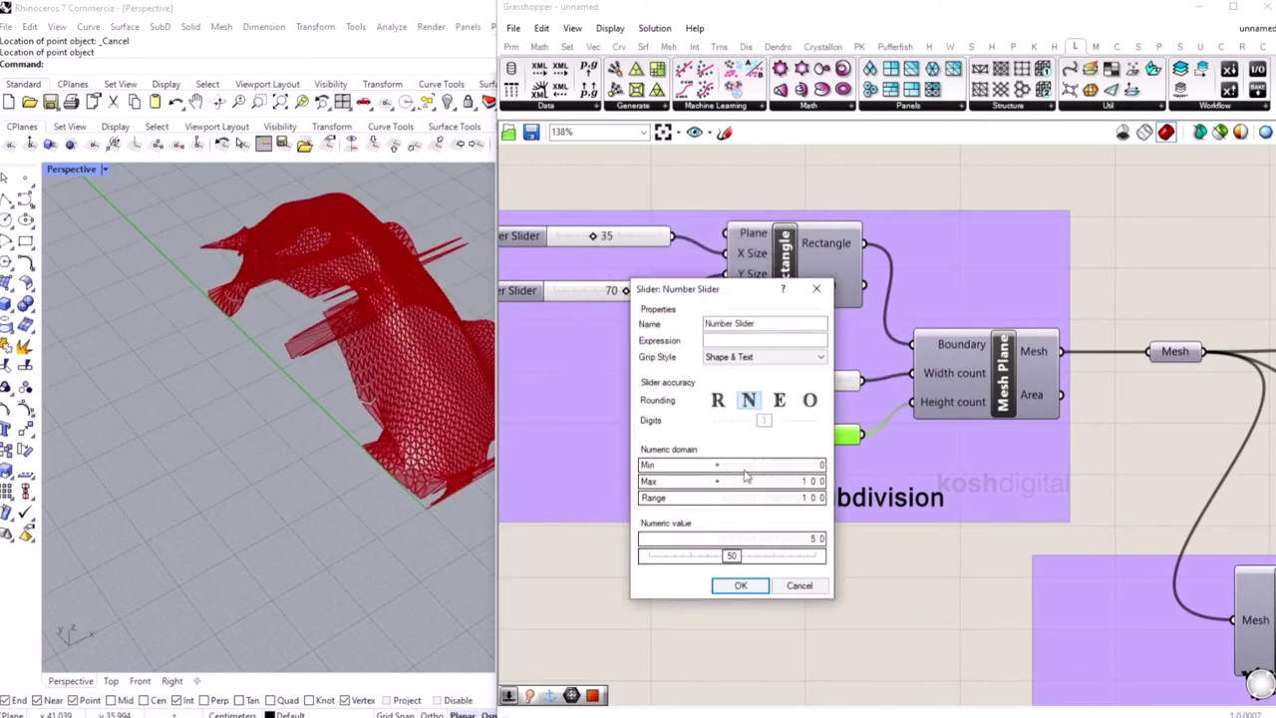
double_click(731, 558)
type("60")
left_click(802, 556)
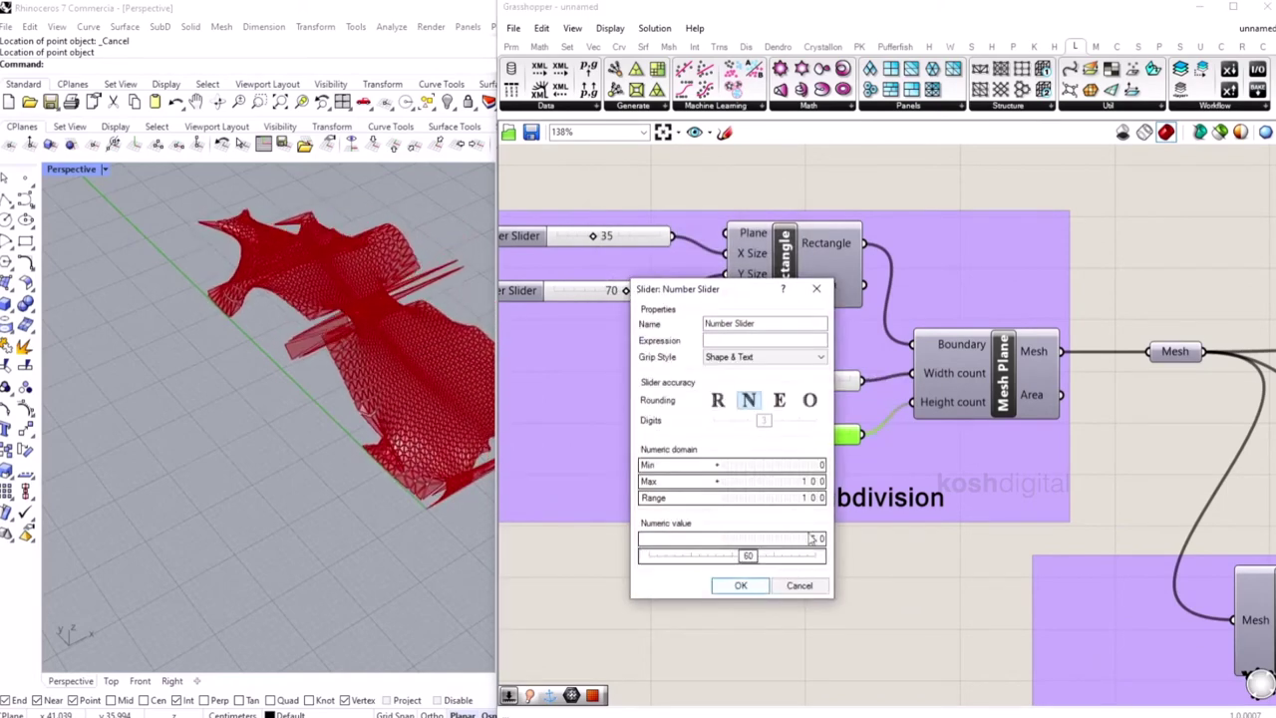
left_click(754, 587)
Reset the BouncySolver so the form-finding restarts with the denser mesh.
scroll(766, 471, "down", 5)
right_click_drag(1044, 512, 799, 469)
right_click_drag(1089, 464, 804, 435)
scroll(1115, 364, "up", 3)
right_click_drag(1114, 363, 733, 373)
left_click(960, 336)
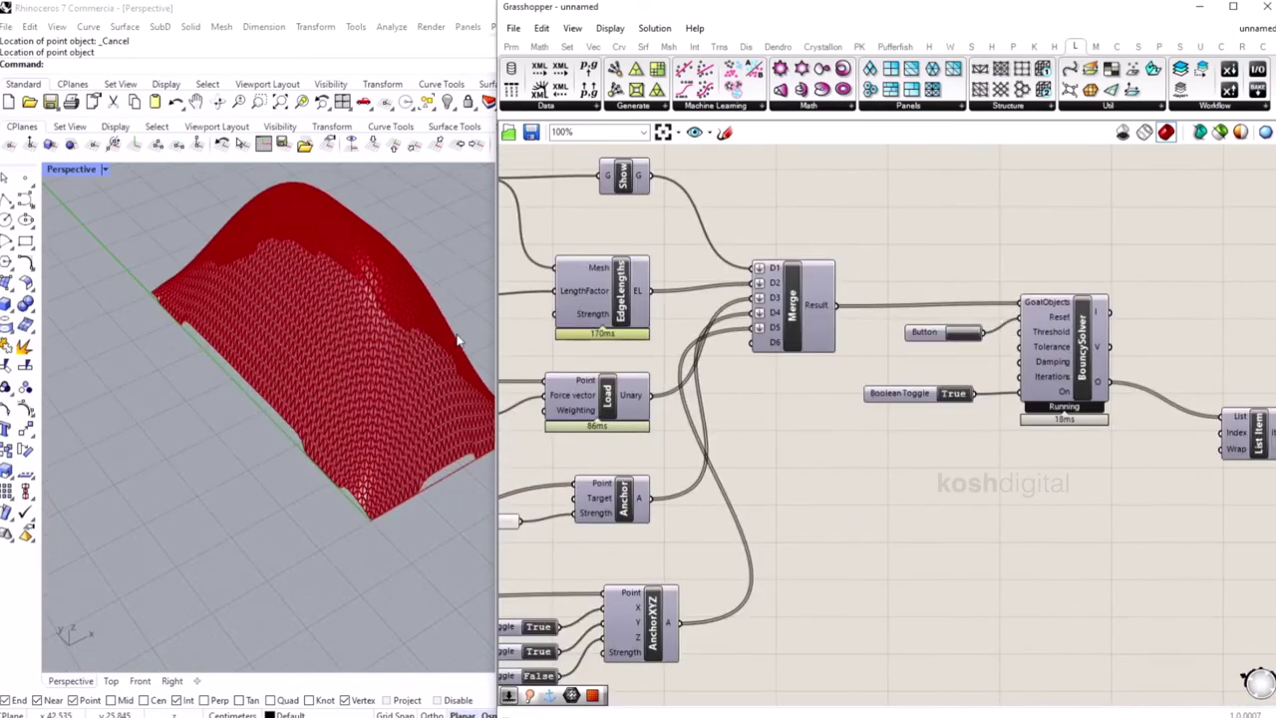
Inspect the re-formed shell from other sides and switch the Boolean Toggle feeding the BouncySolver On input.
right_click_drag(452, 284, 266, 180)
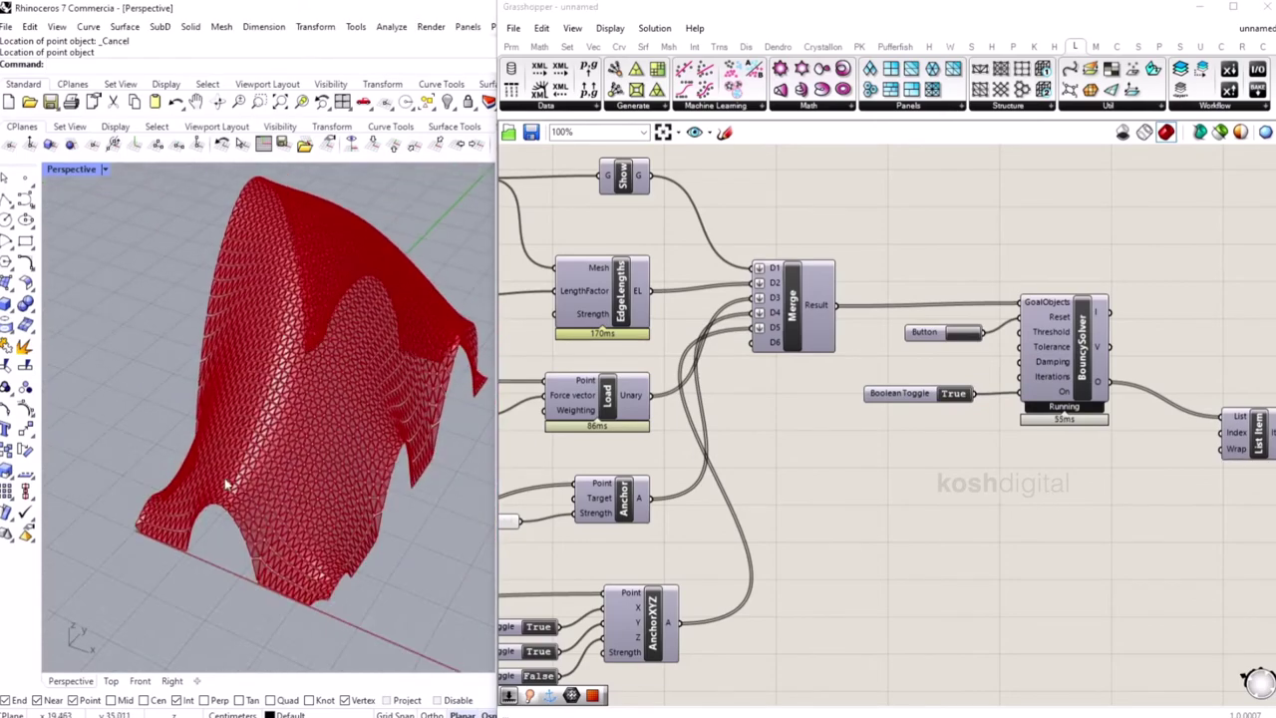
right_click_drag(284, 389, 229, 310)
scroll(229, 310, "up", 5)
double_click(964, 394)
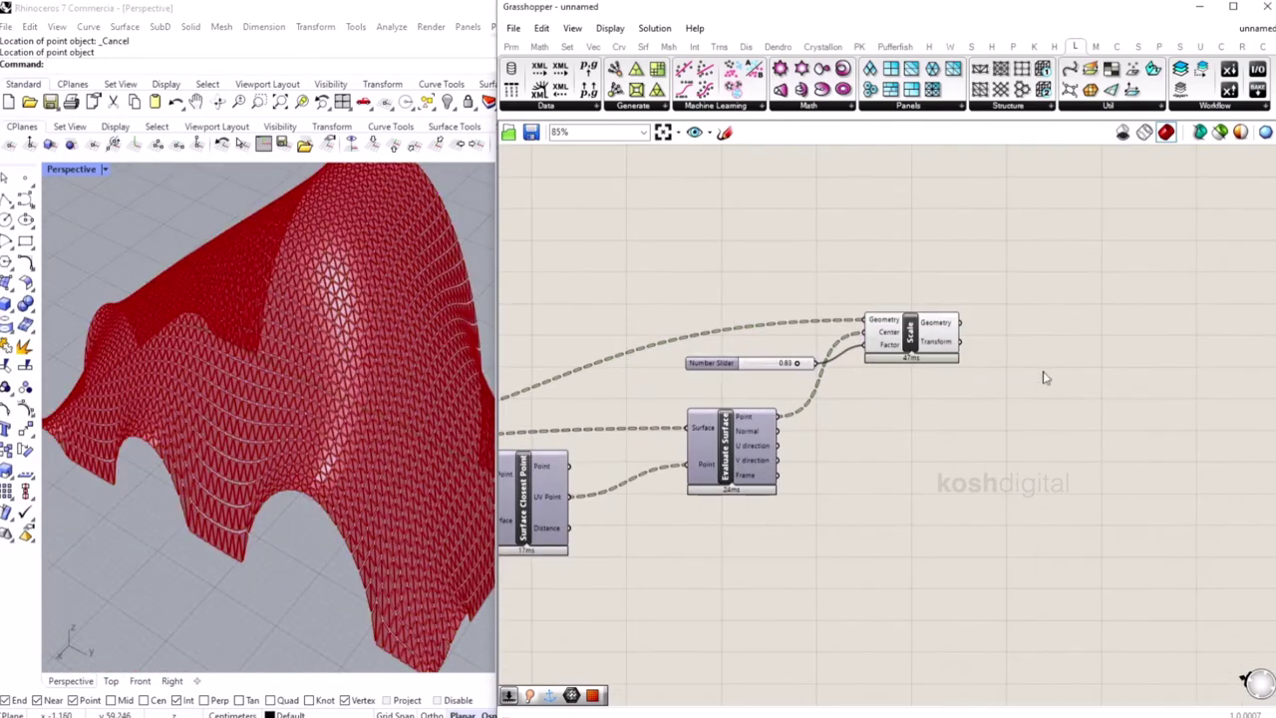
Add an Extrude component and connect the Geometry output of Scale to its Base input.
double_click(1044, 377)
type("extru")
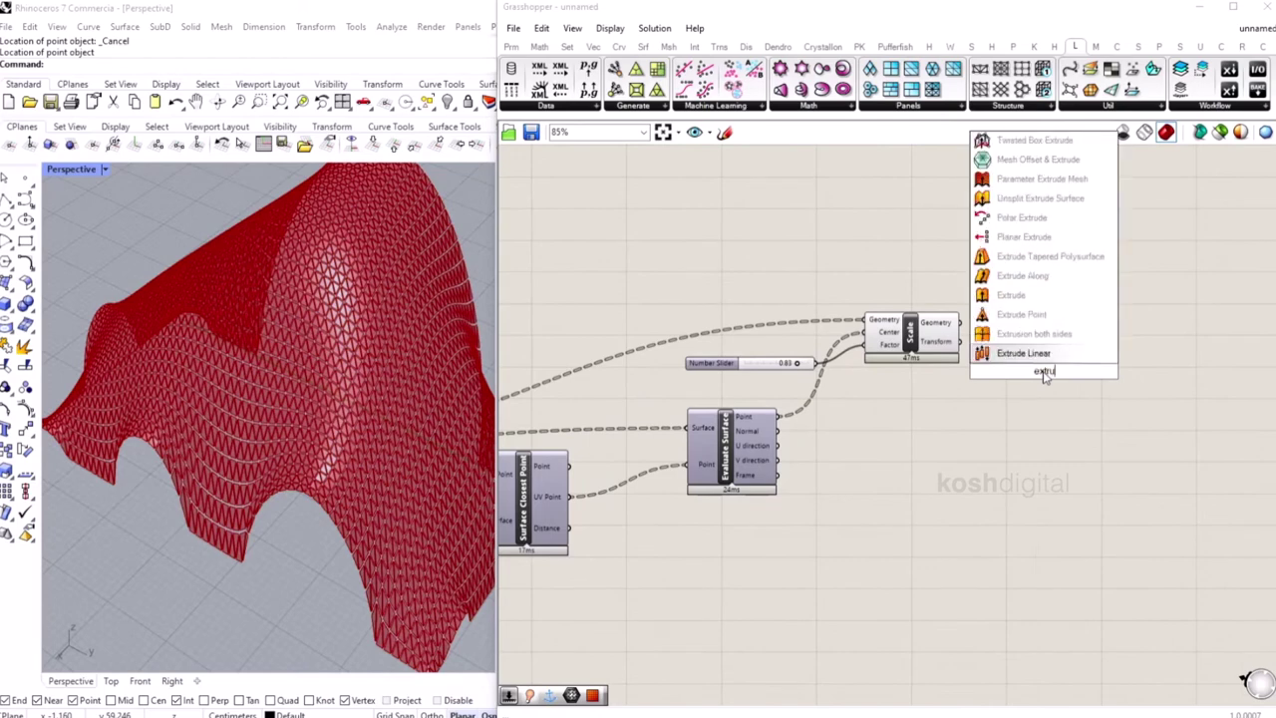
left_click(1022, 297)
left_click_drag(1049, 375, 1097, 357)
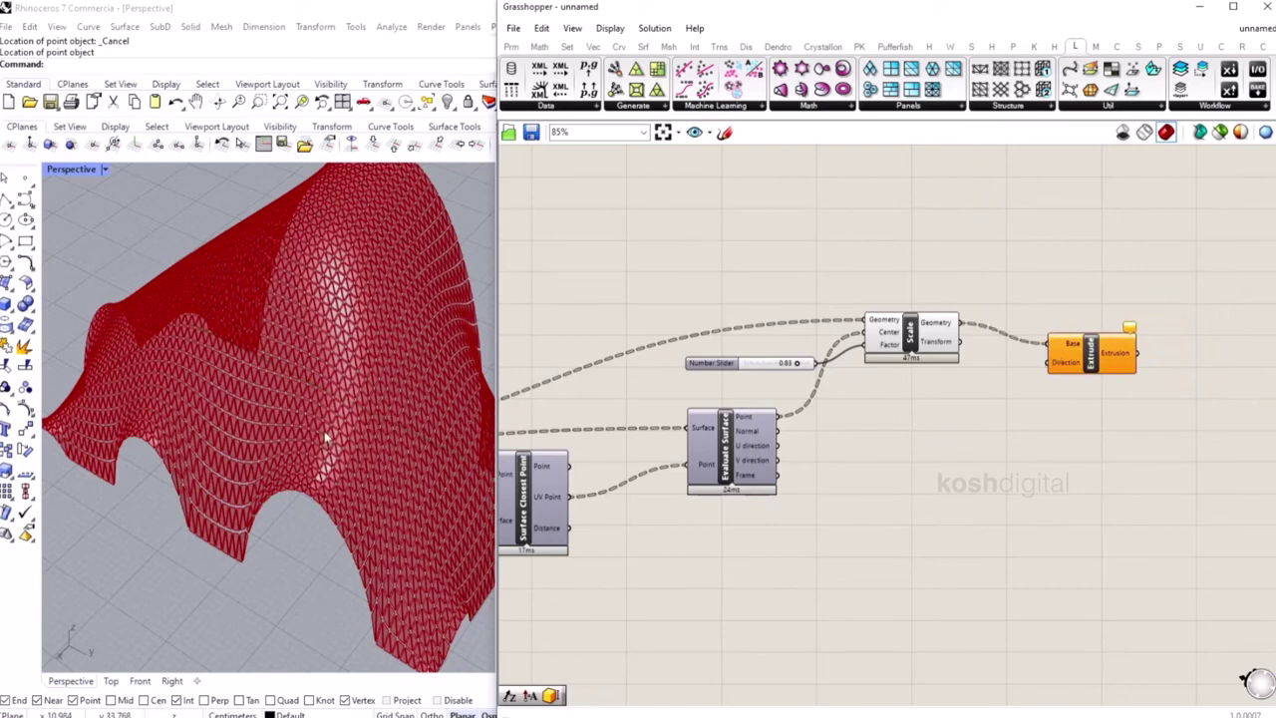
Add an Amplitude component, connect its Vector output to the Extrude Direction, and feed its Vector input from the Evaluate Surface Normal output.
double_click(964, 423)
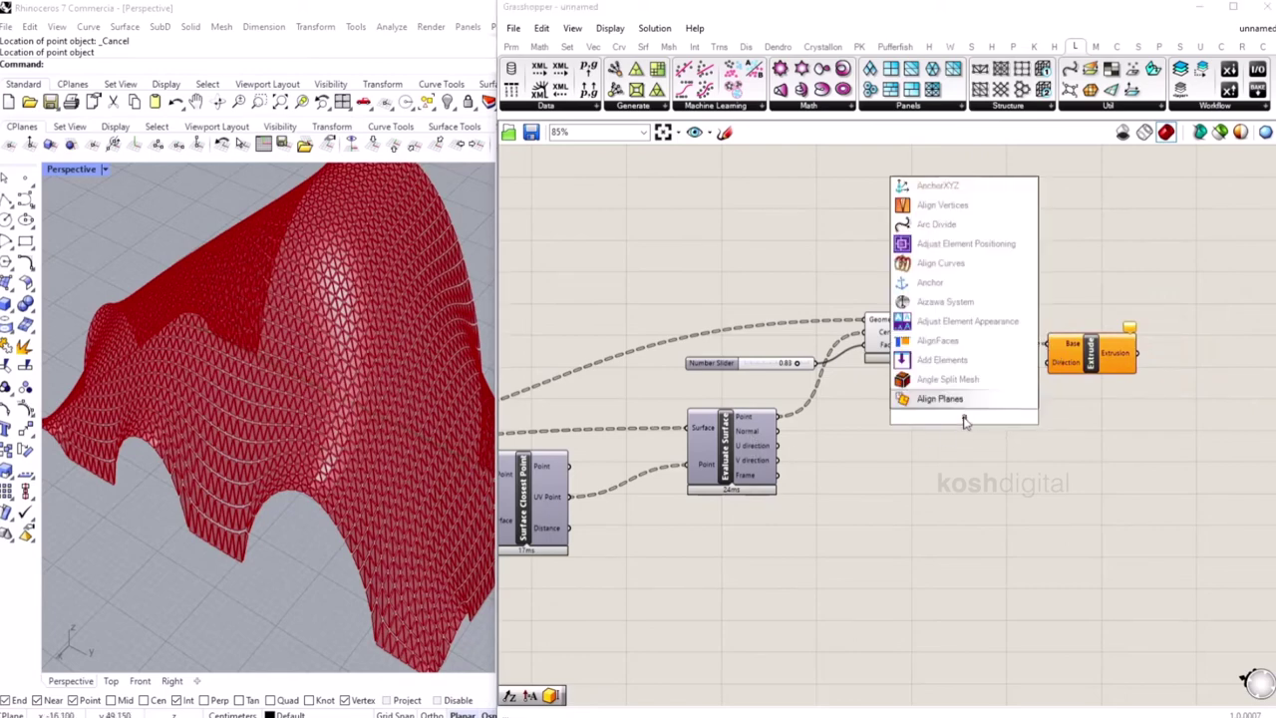
type("ampli")
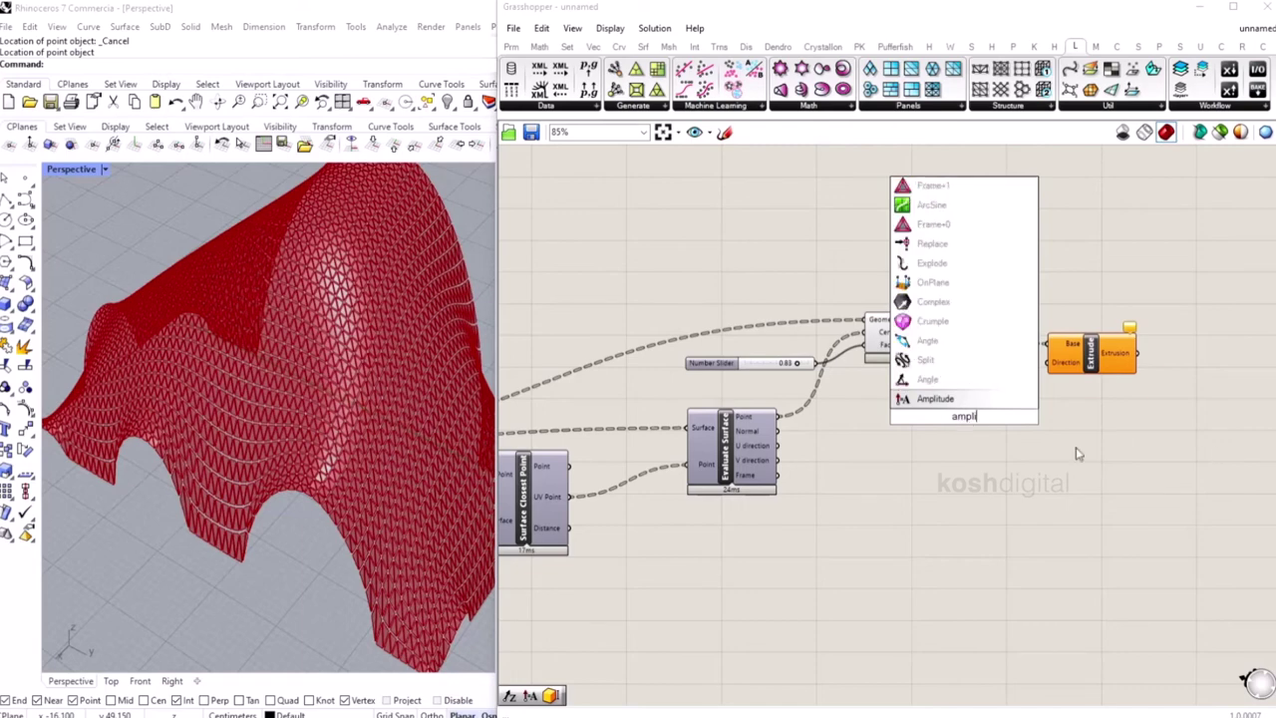
left_click(942, 400)
left_click_drag(1013, 424, 1035, 381)
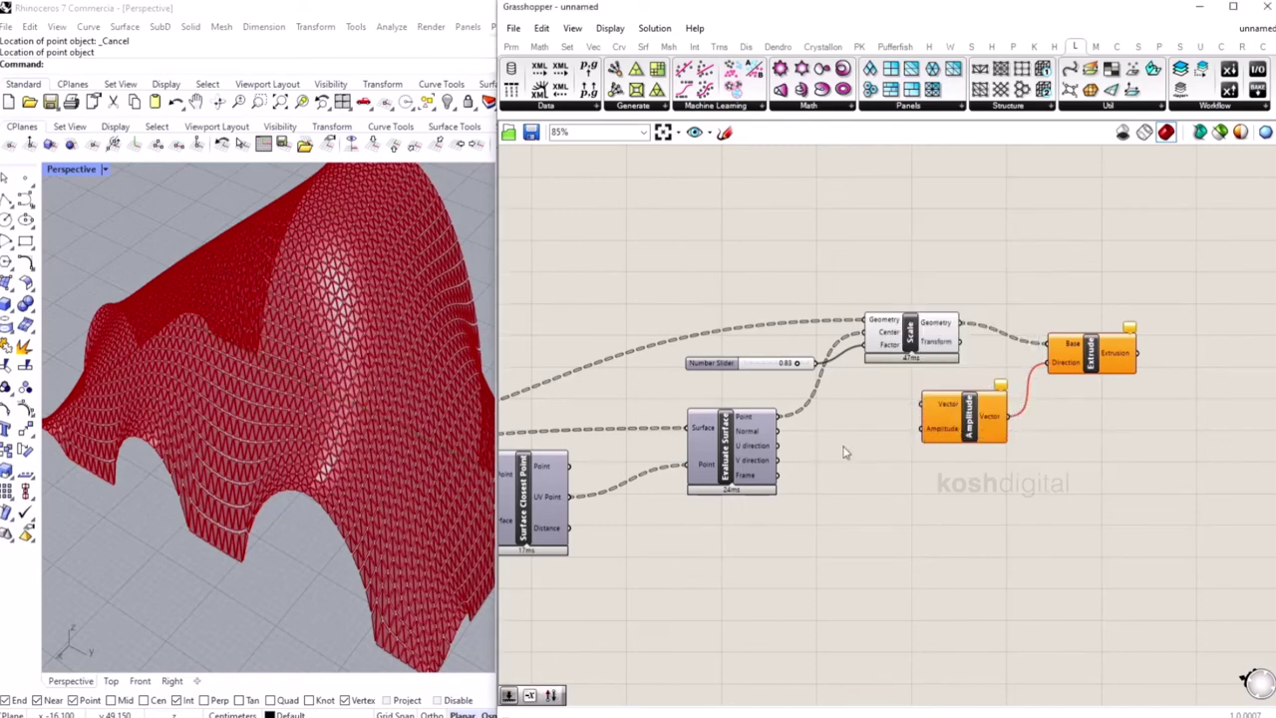
left_click_drag(776, 436, 921, 404)
Create a number slider with value 0.1 and connect it to the Amplitude input of the Amplitude component.
scroll(309, 442, "up", 6)
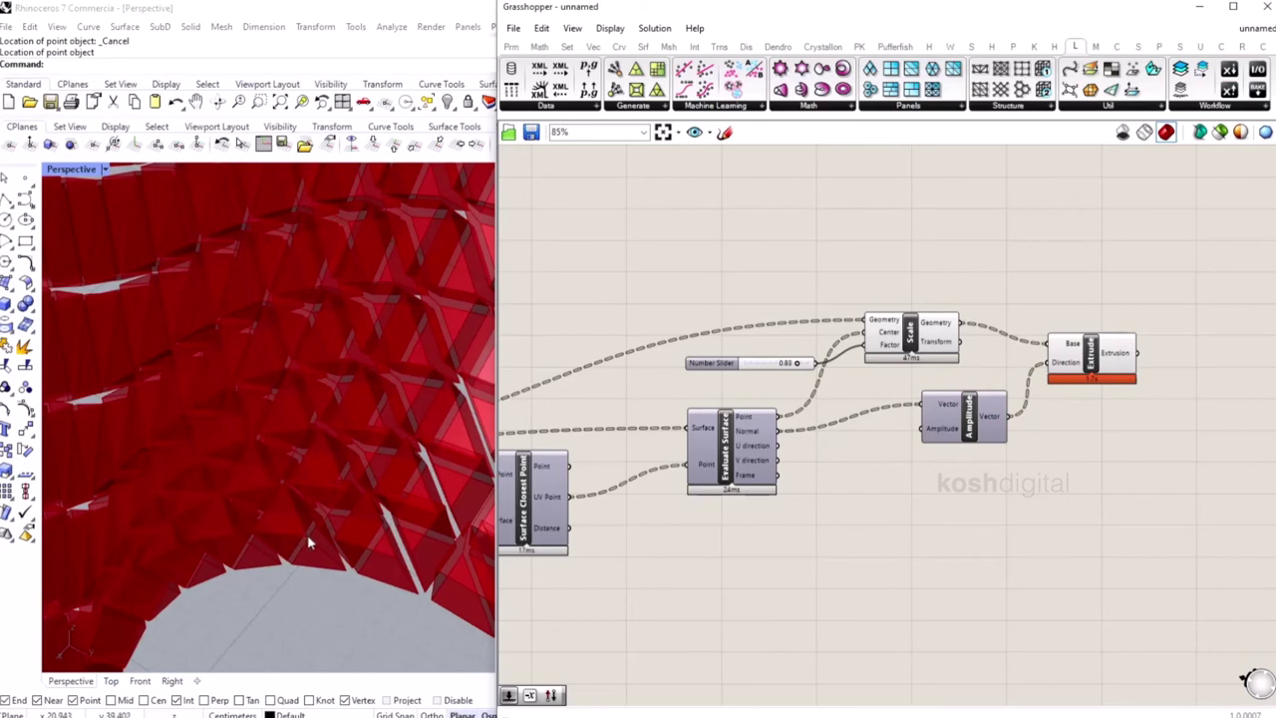
double_click(932, 492)
type("0.1")
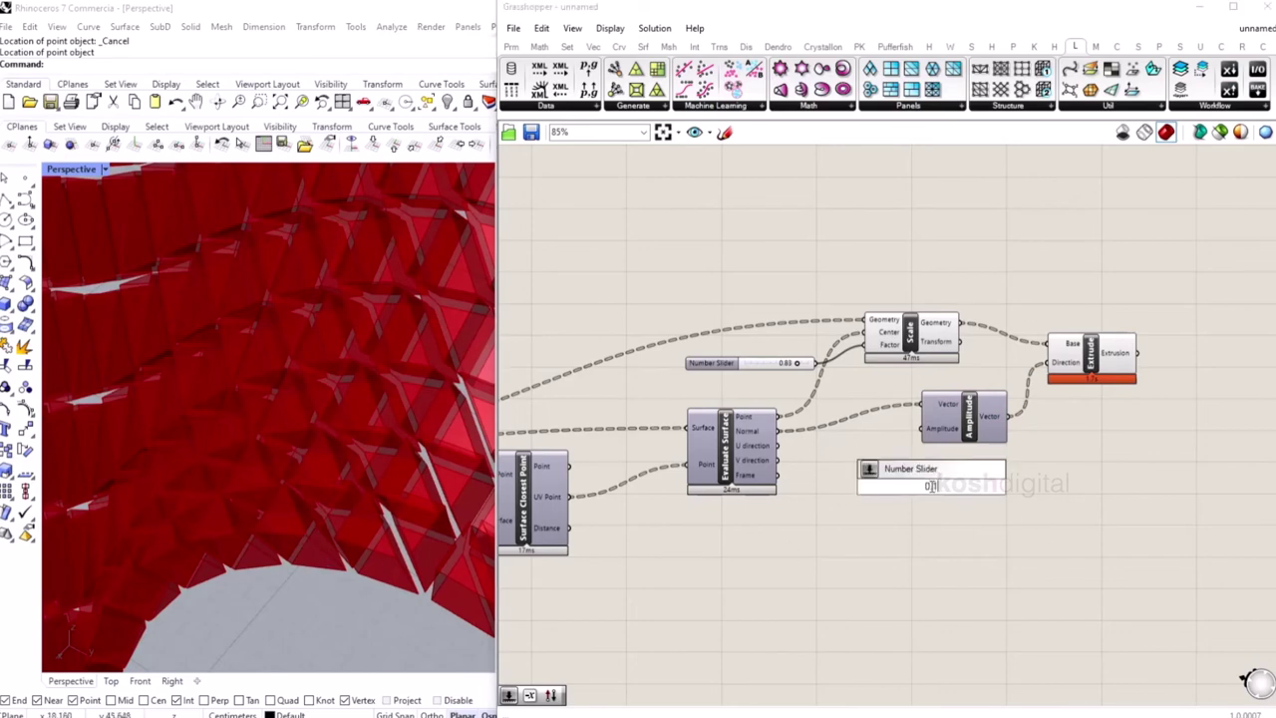
key("Return")
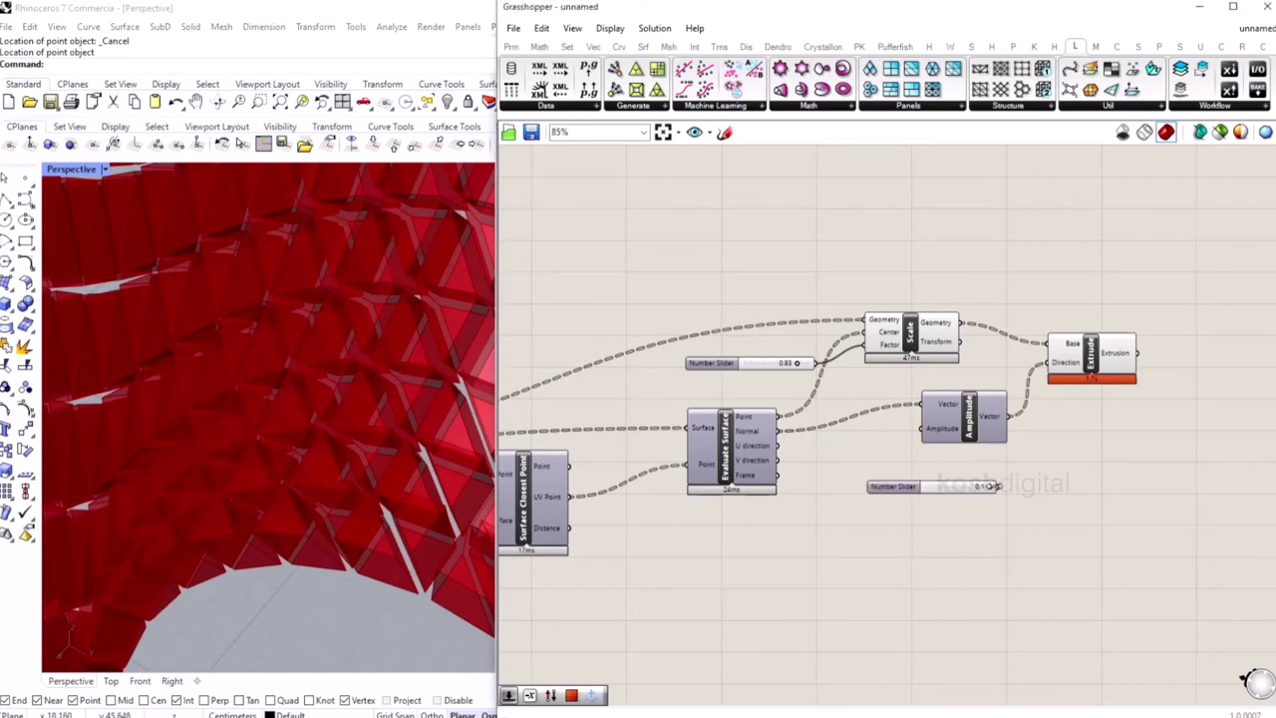
left_click_drag(999, 486, 919, 429)
Turn on the preview of the Skewed Quads component.
right_click_drag(649, 586, 1054, 541)
scroll(1054, 541, "down", 4)
scroll(809, 477, "up", 5)
right_click(798, 448)
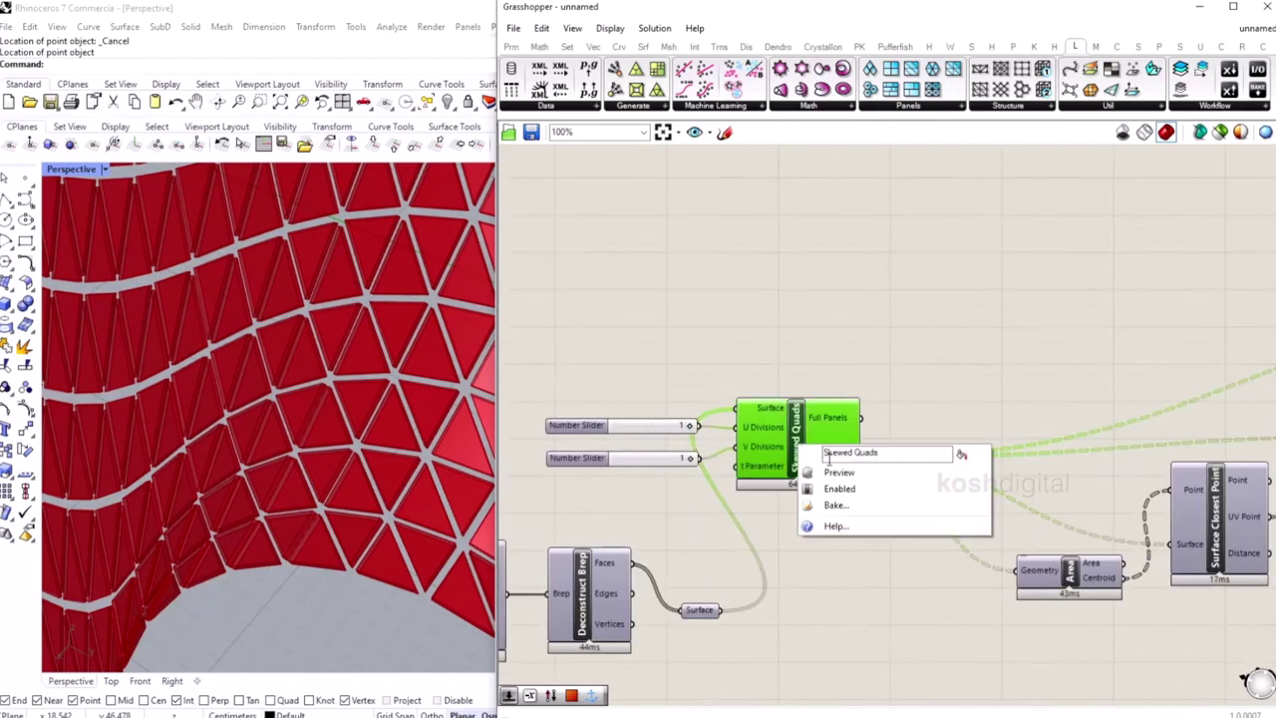
left_click(825, 473)
Examine the extruded panels against the base panels across the shell, up close and from several sides.
right_click_drag(310, 542, 242, 515)
scroll(303, 435, "down", 5)
right_click_drag(304, 433, 284, 464)
left_click(761, 353)
right_click_drag(179, 429, 140, 406)
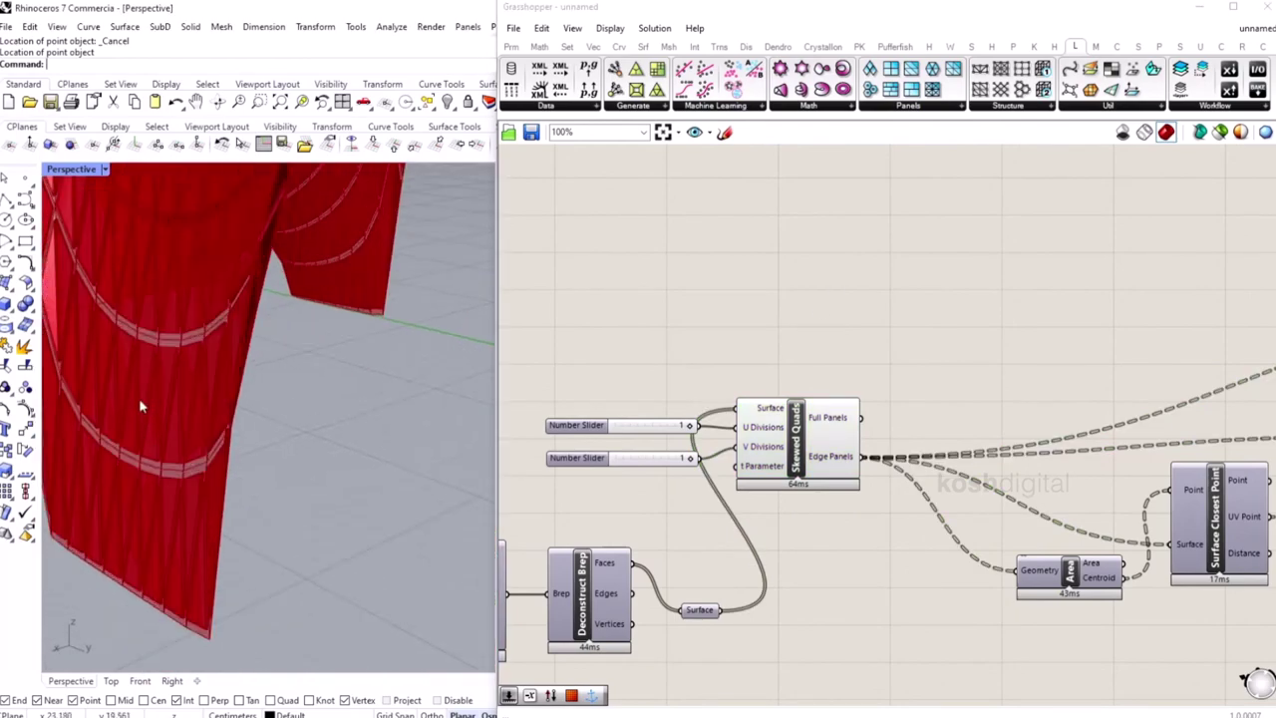
scroll(236, 477, "down", 5)
mouse_move(285, 336)
right_mouse_down()
mouse_move(356, 313)
mouse_move(280, 337)
right_mouse_up()
scroll(379, 313, "up", 5)
scroll(379, 313, "down", 4)
scroll(277, 269, "up", 5)
scroll(353, 316, "up", 4)
scroll(352, 315, "down", 4)
right_click_drag(353, 314, 324, 341)
scroll(267, 336, "down", 4)
Set the slider feeding the Amplitude component to 0.2.
scroll(1002, 421, "down", 3)
right_click_drag(1002, 421, 758, 411)
scroll(1072, 509, "up", 3)
right_click_drag(1072, 508, 910, 516)
scroll(909, 516, "up", 3)
double_click(848, 417)
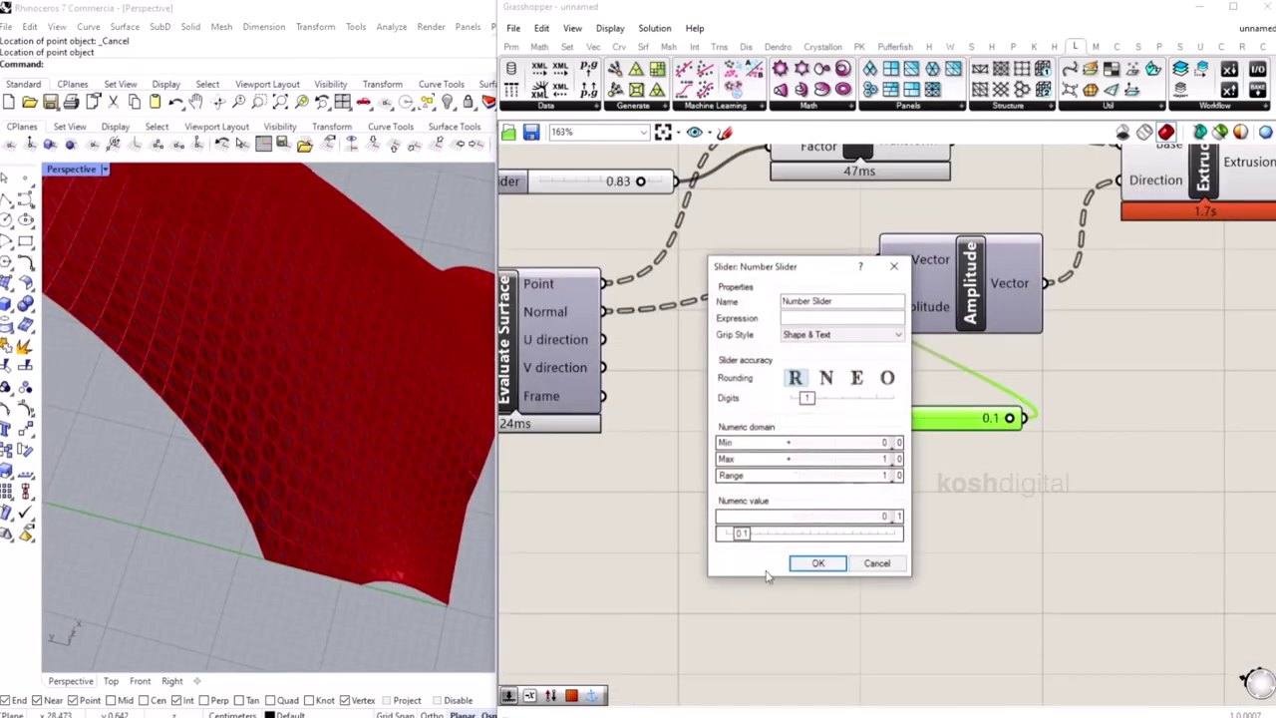
left_click_drag(742, 537, 759, 535)
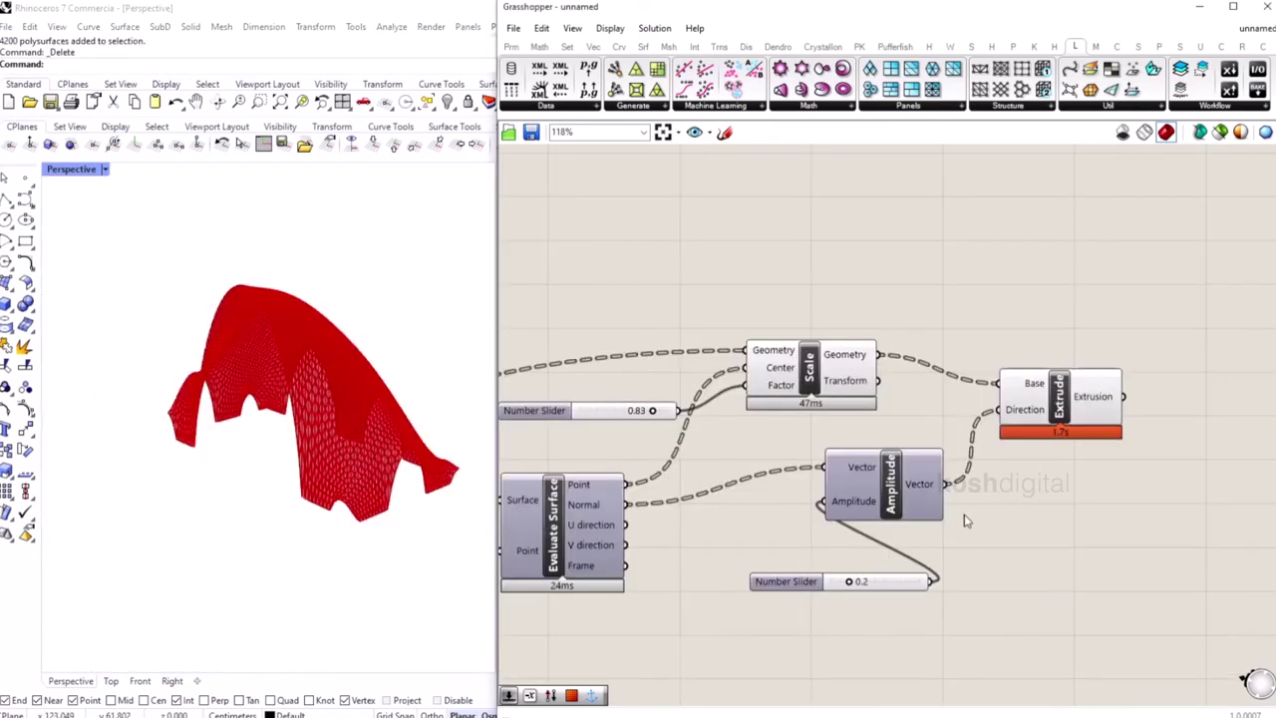
Turn on the preview of the Point parameter that feeds the Base input of Sphere.
scroll(1012, 539, "down", 2)
right_click_drag(805, 525, 1088, 479)
scroll(840, 486, "down", 2)
right_click_drag(604, 498, 1003, 506)
scroll(851, 508, "down", 3)
right_click_drag(696, 520, 1012, 471)
right_click_drag(711, 538, 968, 536)
scroll(967, 537, "up", 4)
left_click(969, 516)
right_click(969, 518)
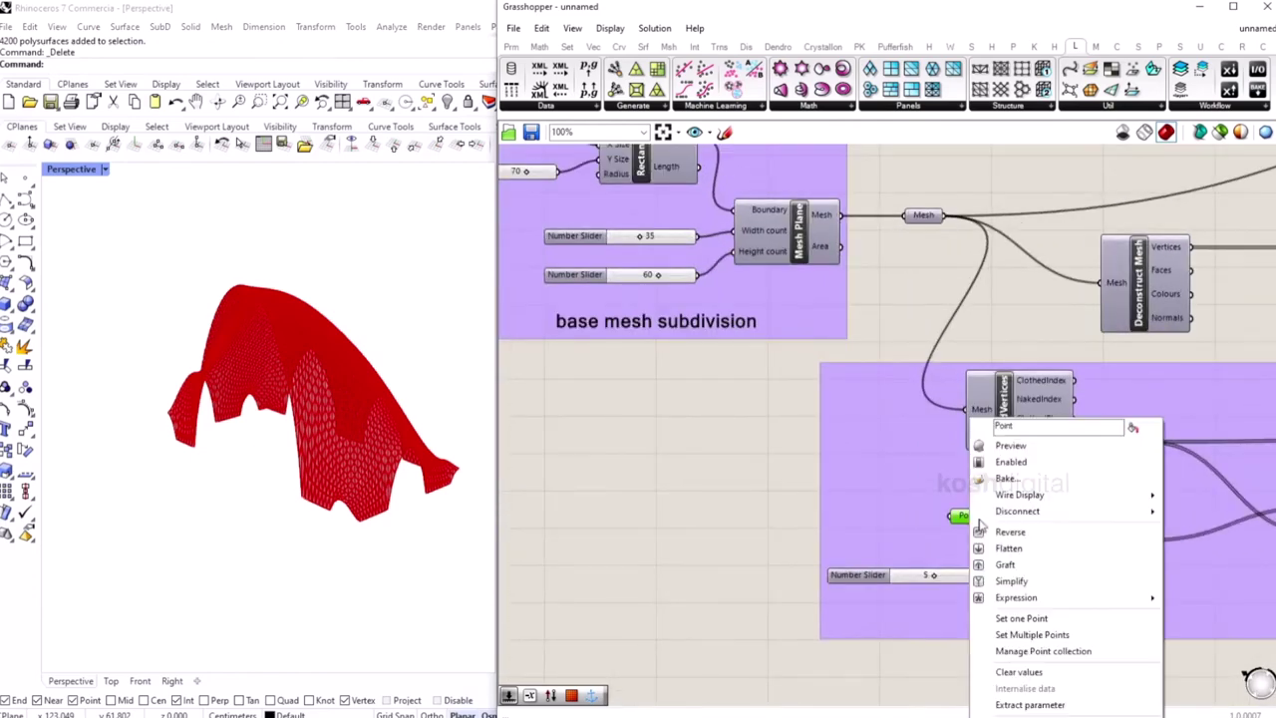
left_click(1028, 451)
Move the anchor point near the corner of the shell's long side to a new position along that edge.
right_click_drag(390, 561, 329, 493)
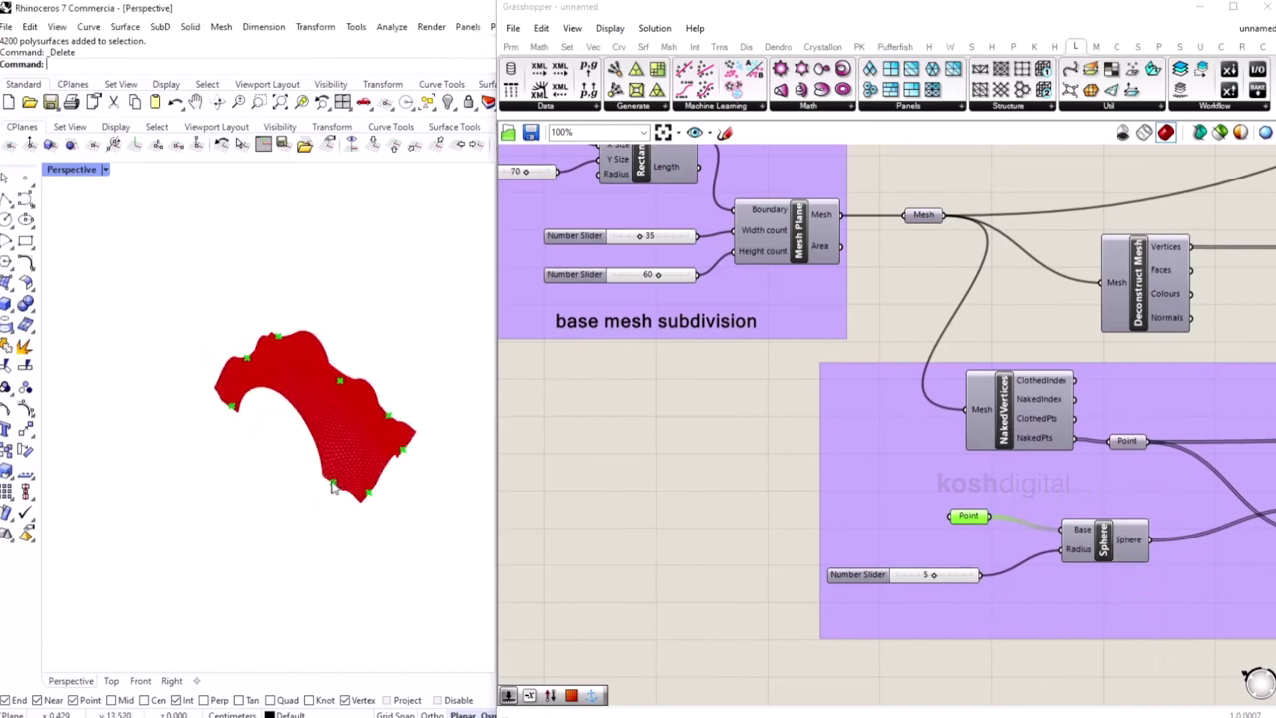
left_click(818, 514)
left_click(982, 516)
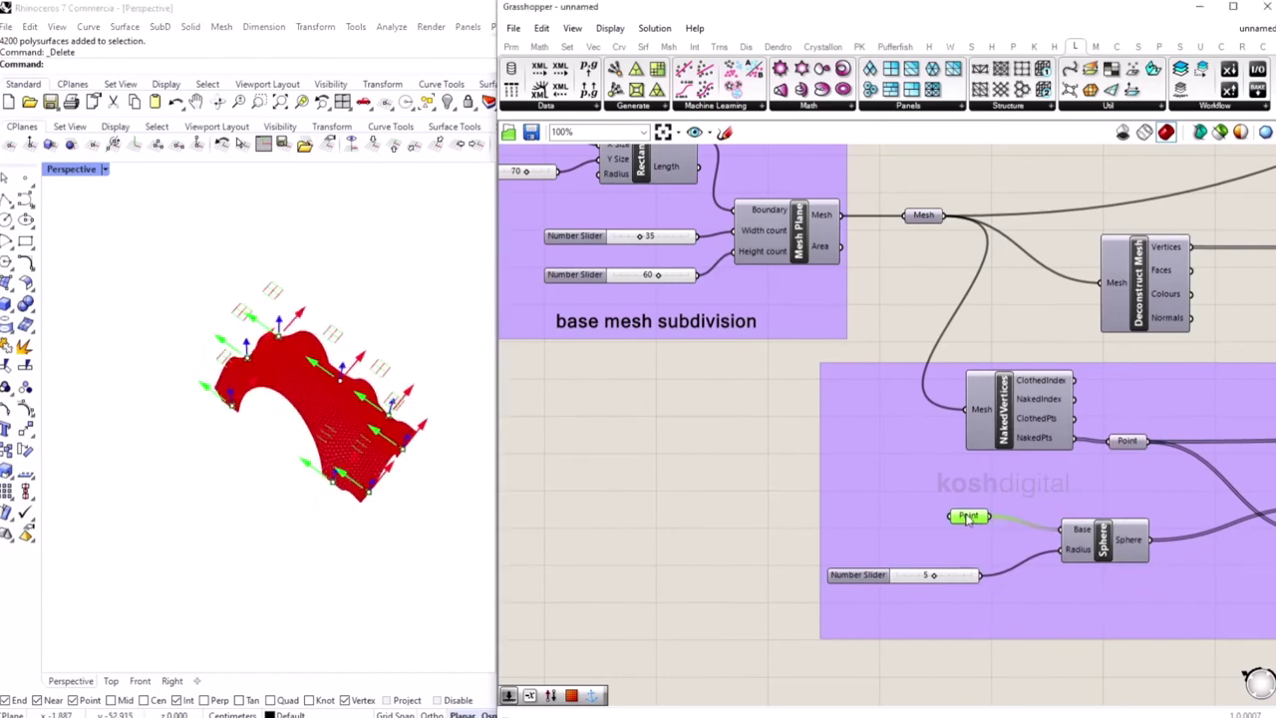
left_click(337, 486)
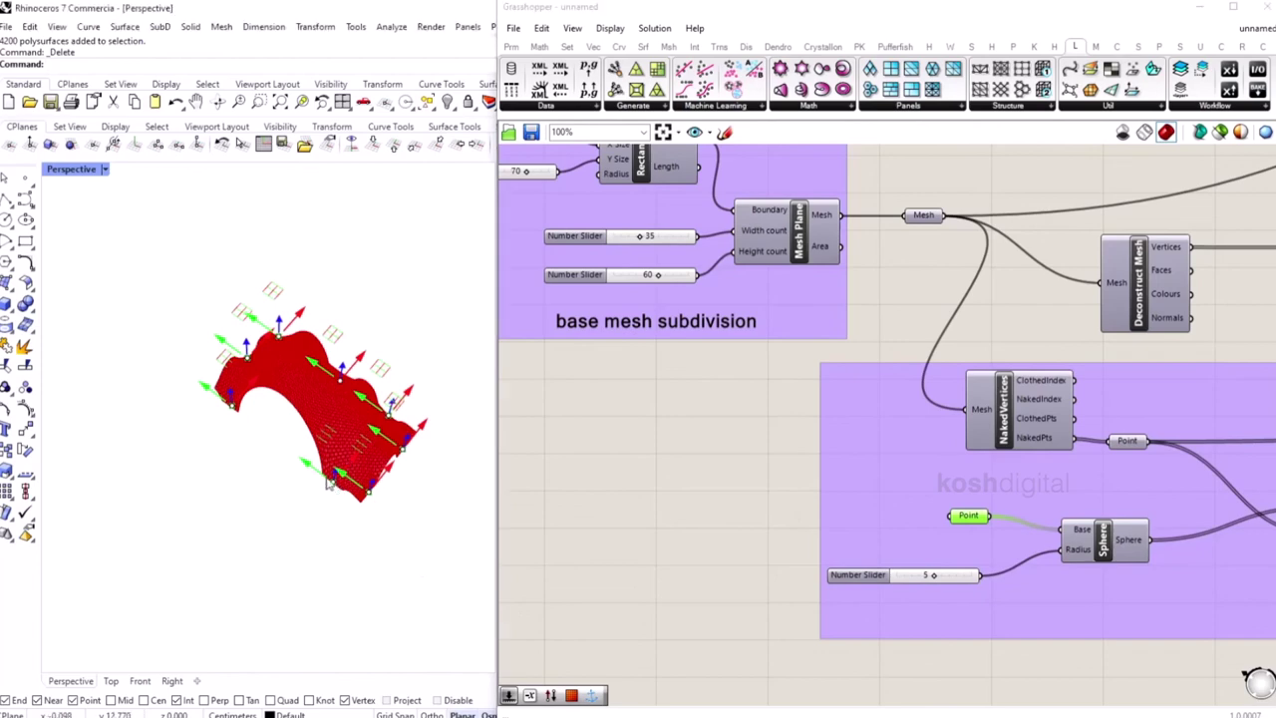
left_click(660, 482)
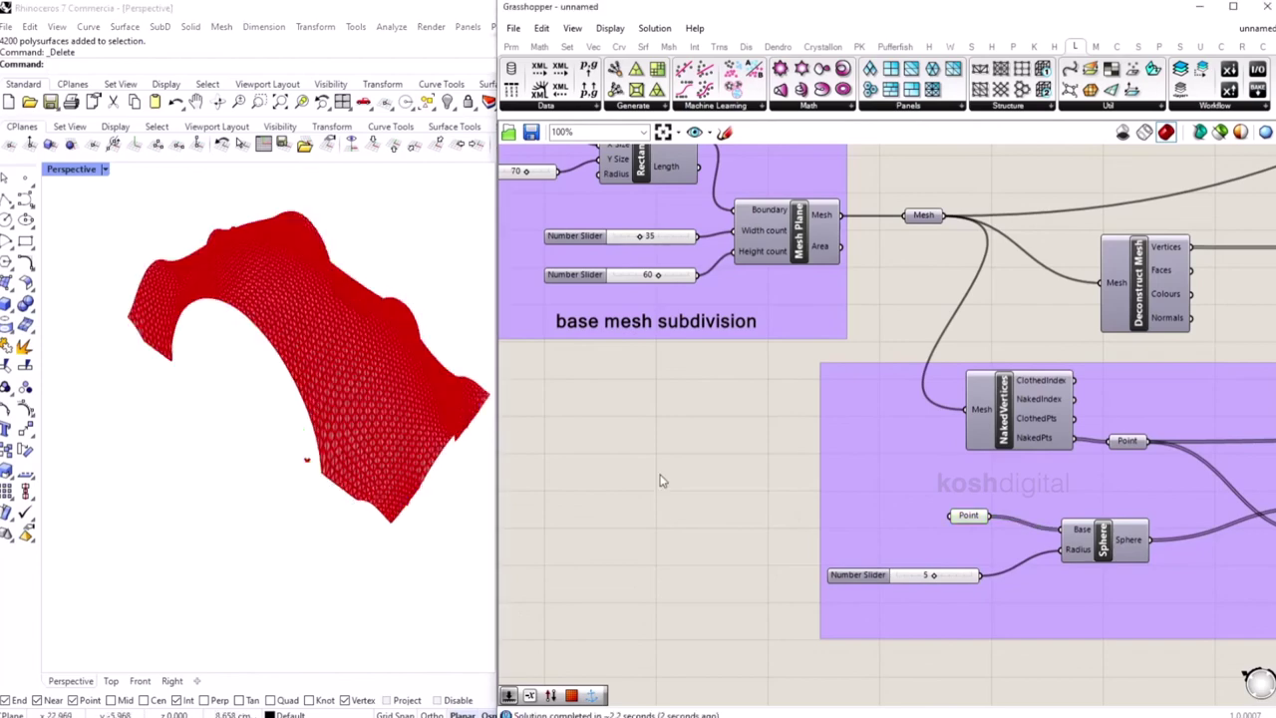
Reset the BouncySolver and set the Boolean Toggle feeding its On input to True to re-form the shell.
scroll(629, 474, "down", 3)
right_click_drag(898, 518, 722, 534)
scroll(777, 512, "down", 2)
right_click_drag(954, 513, 840, 519)
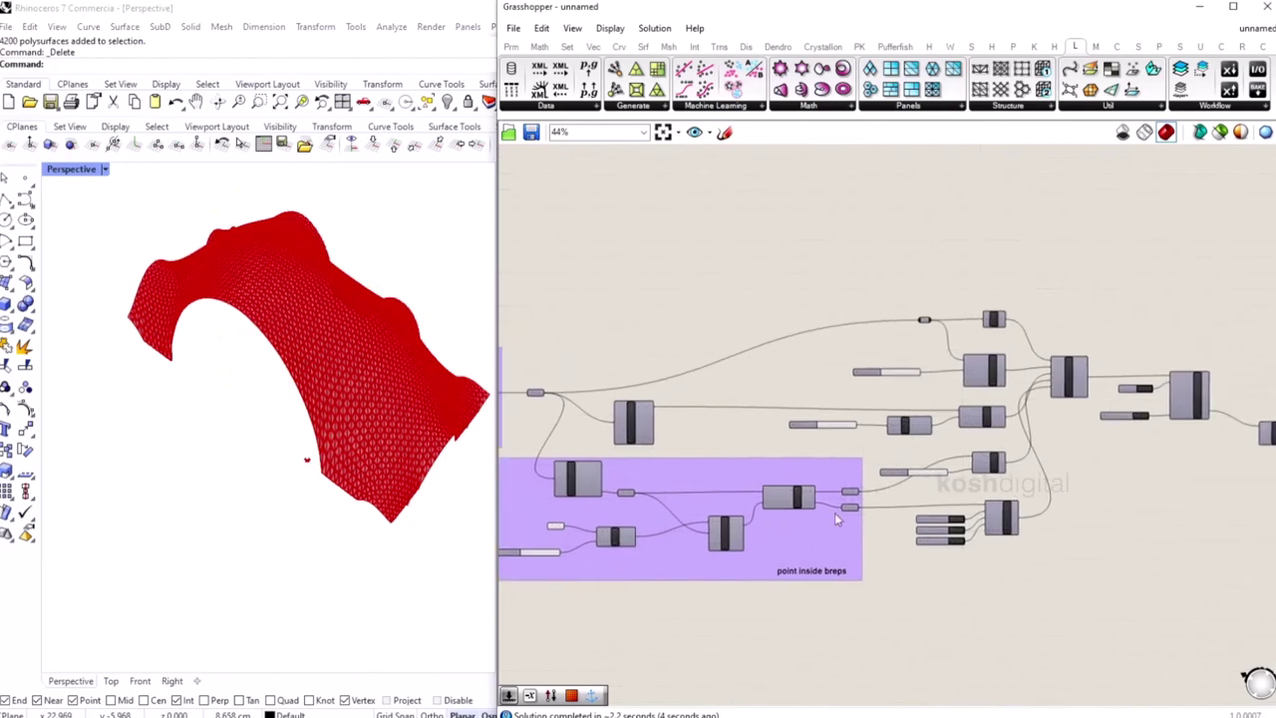
scroll(1116, 397, "up", 3)
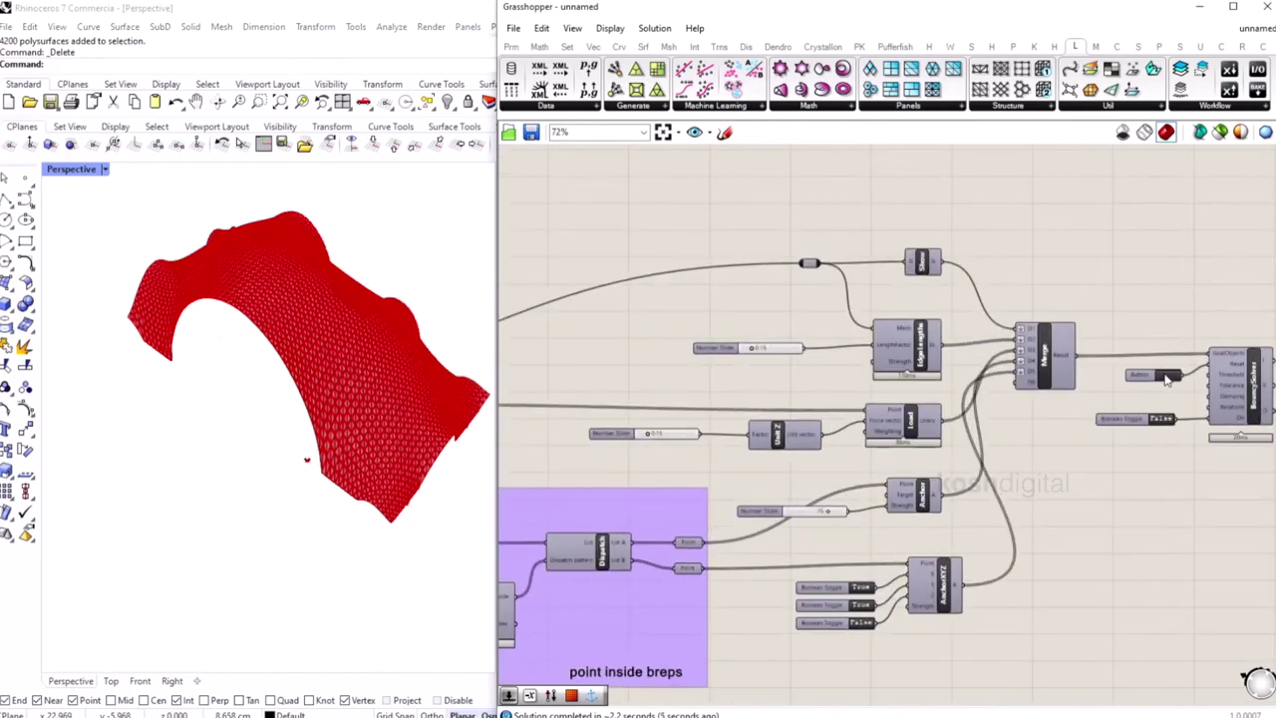
left_click(1167, 381)
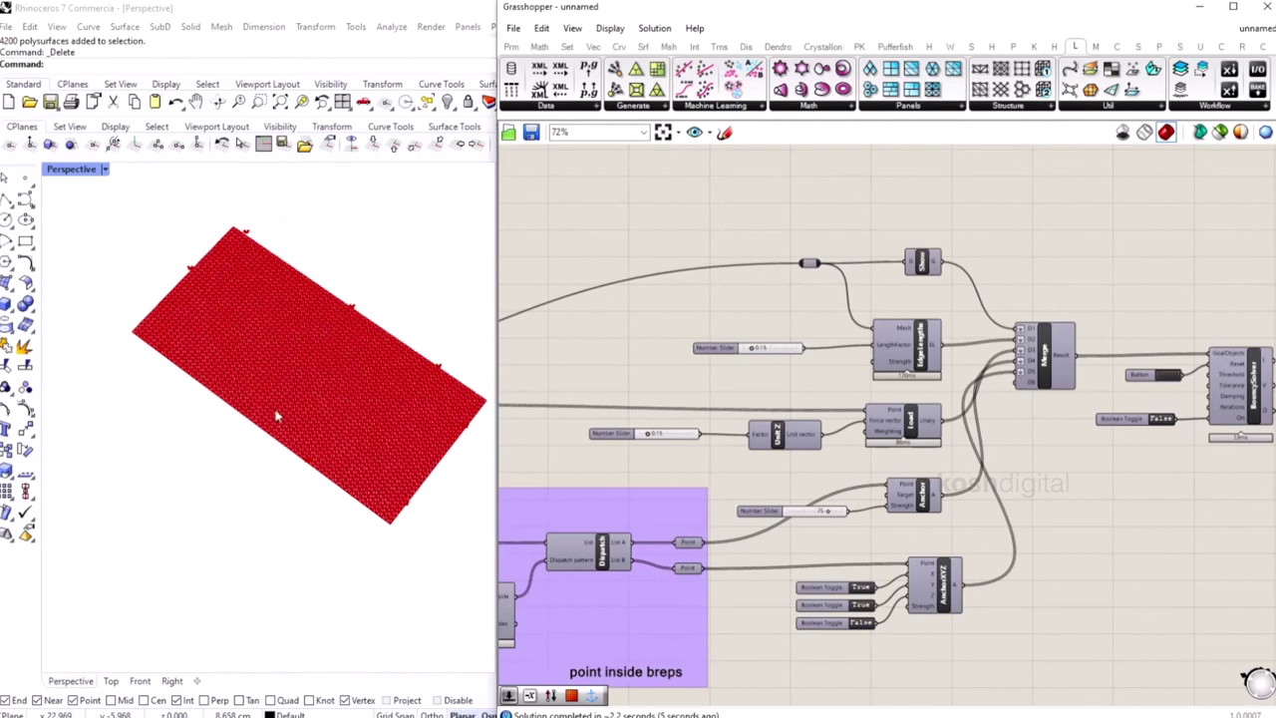
right_click_drag(248, 471, 402, 501)
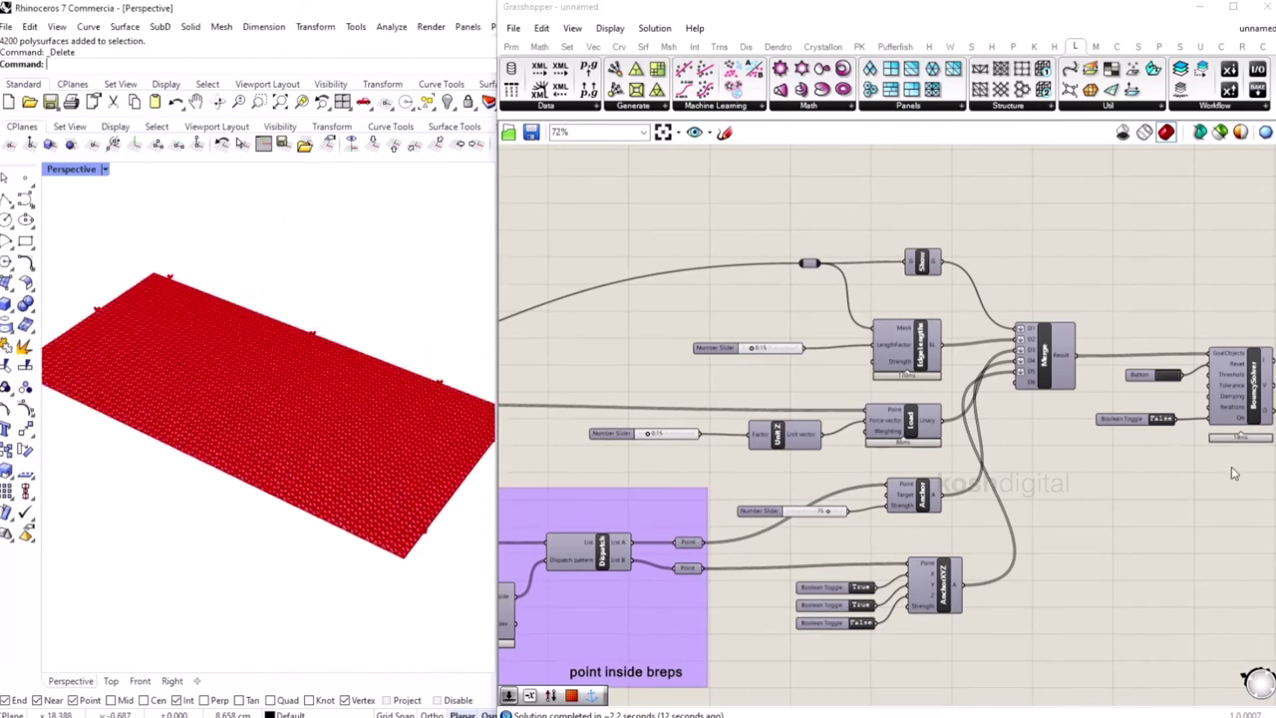
double_click(1159, 418)
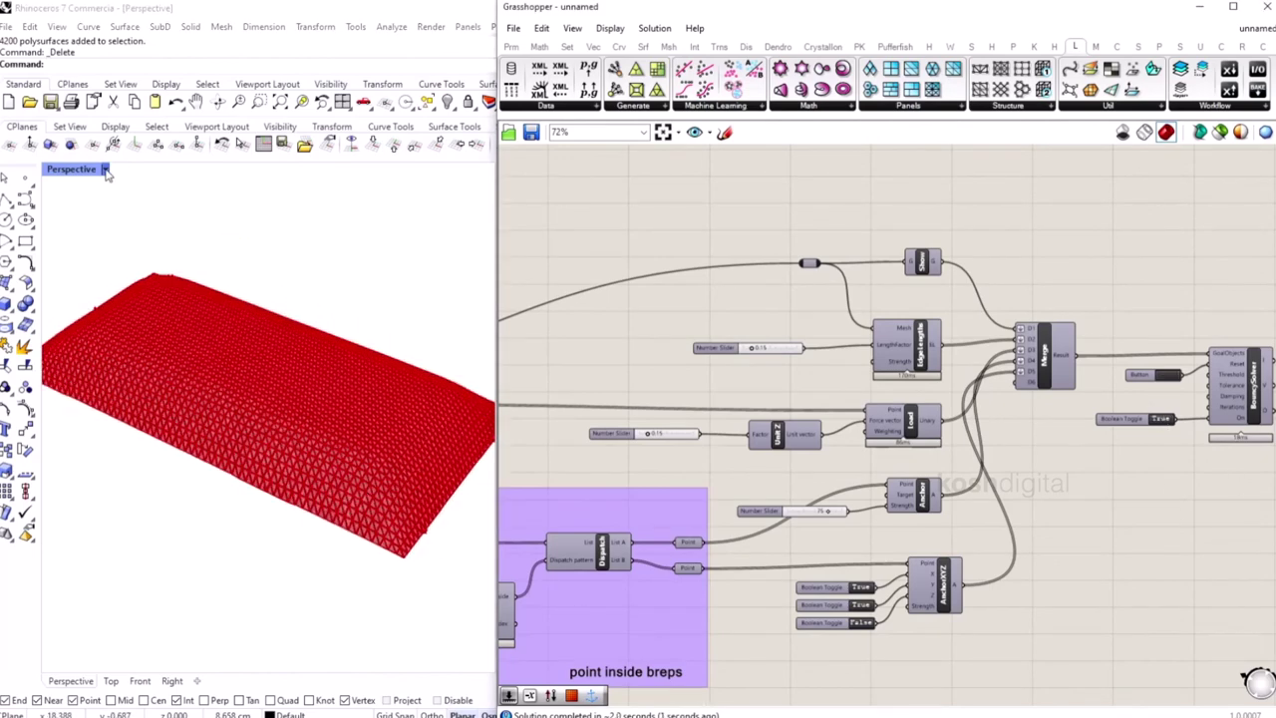
Switch the Perspective viewport to the Wireframe display mode and view the re-formed shell from a low side angle.
left_click(105, 170)
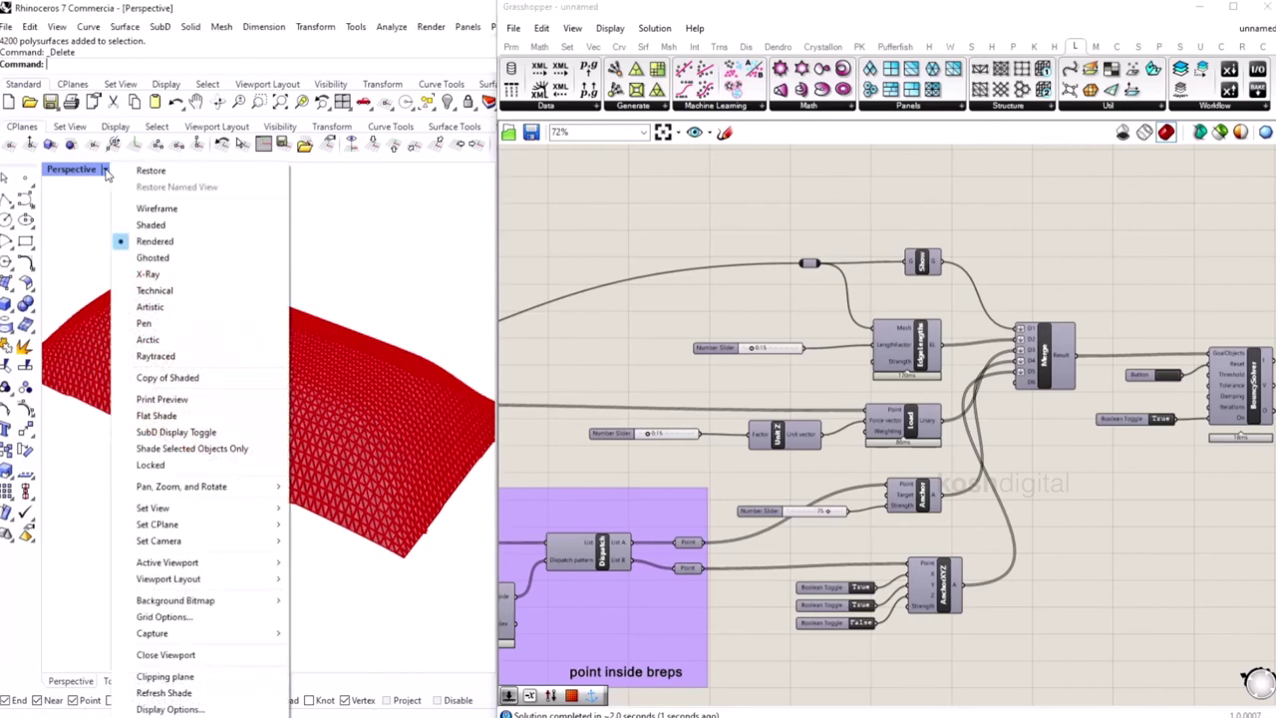
left_click(154, 208)
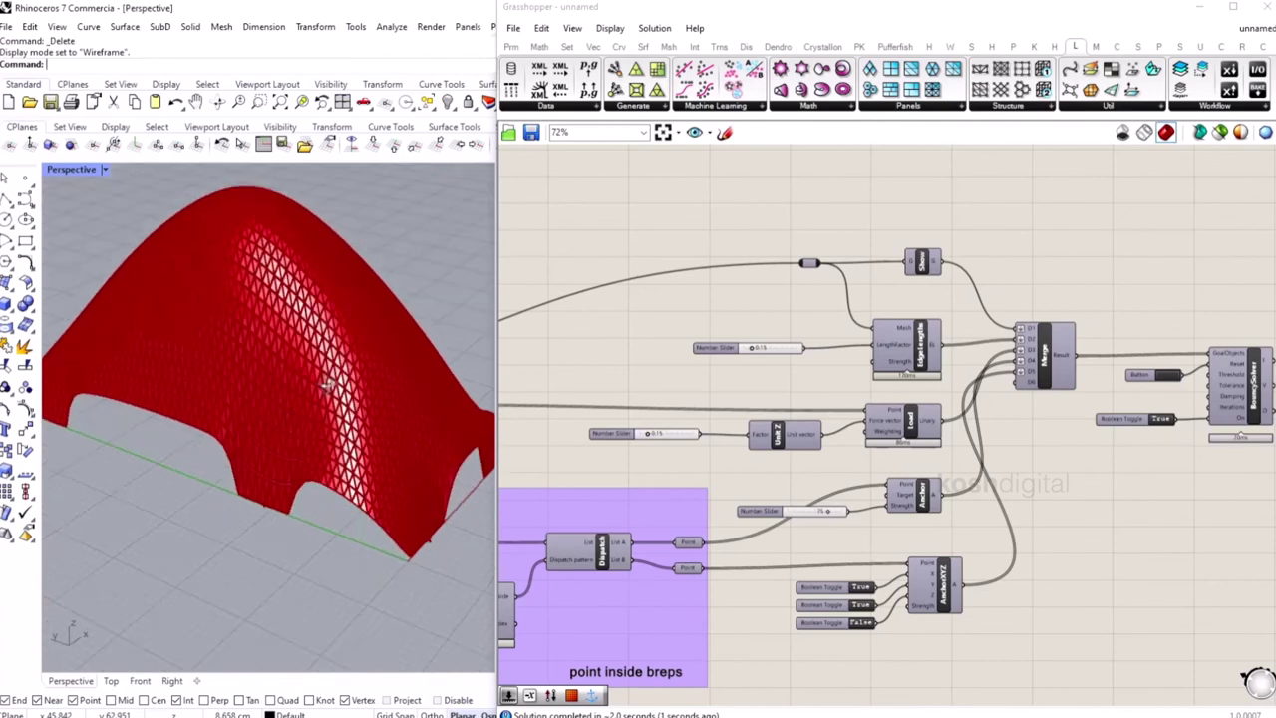
right_click_drag(327, 383, 433, 362)
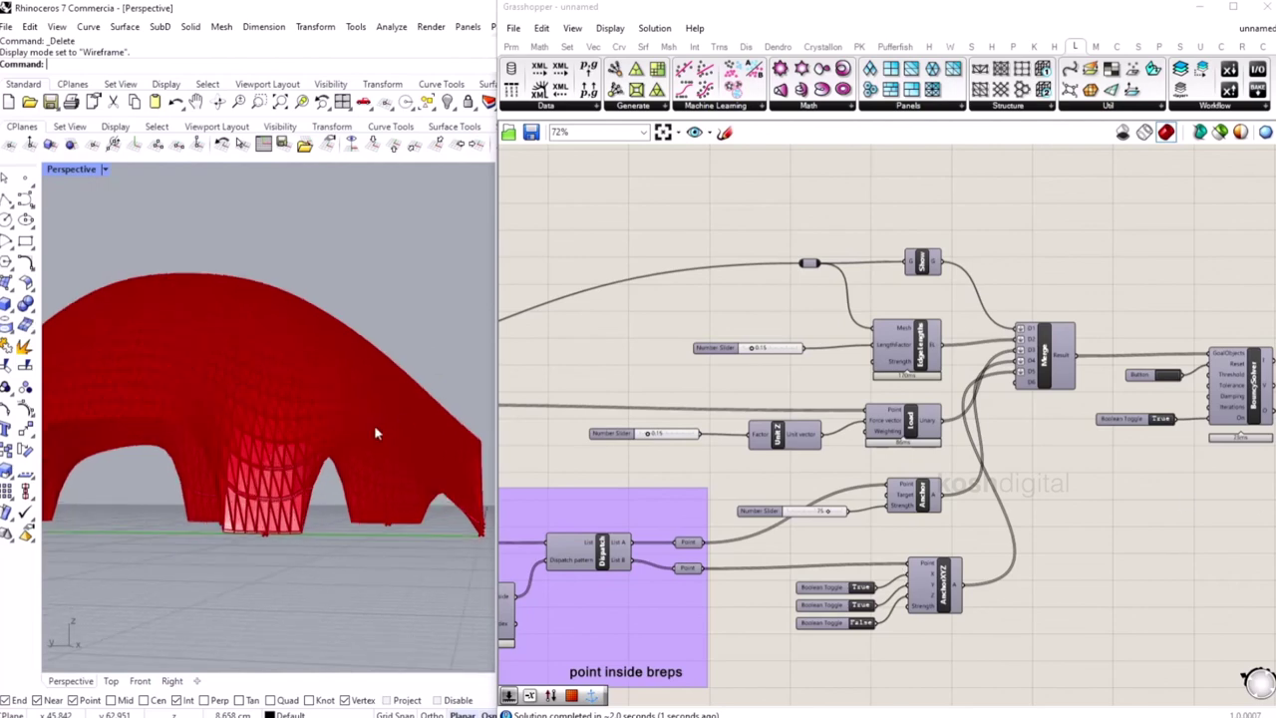
left_click(276, 199)
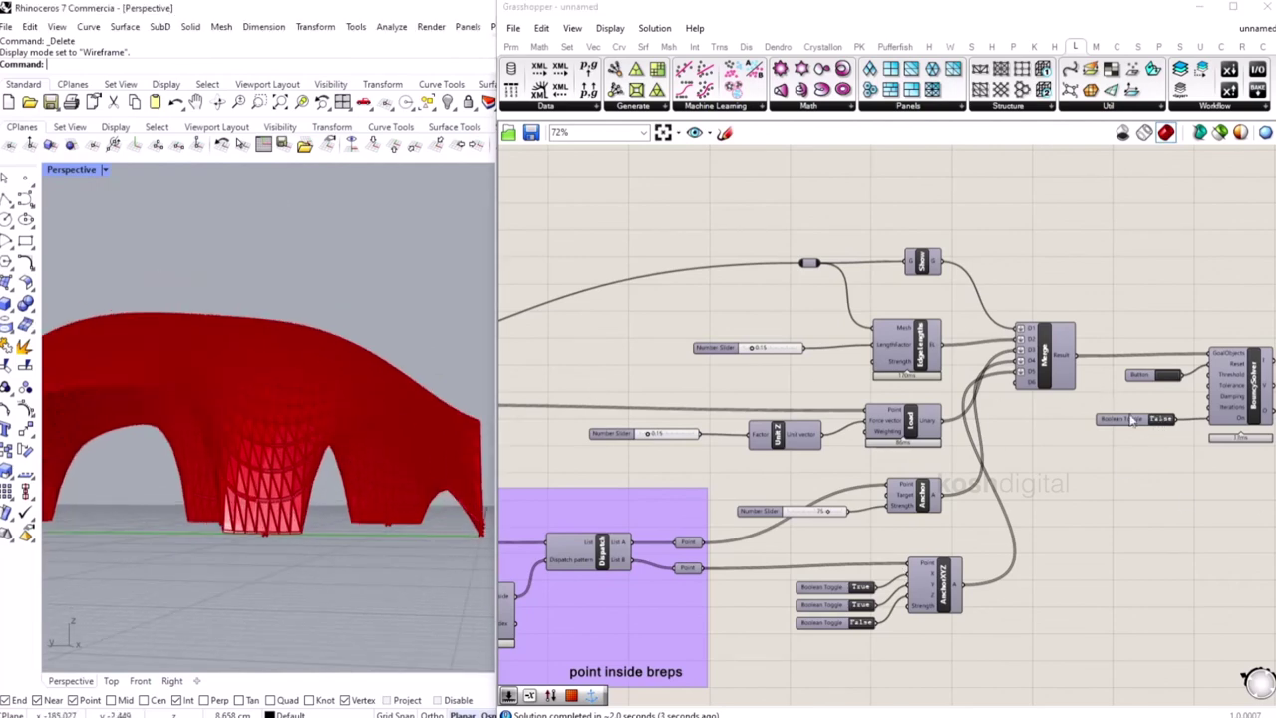
scroll(1109, 447, "down", 3)
right_click_drag(1117, 455, 780, 479)
right_click_drag(1254, 461, 678, 457)
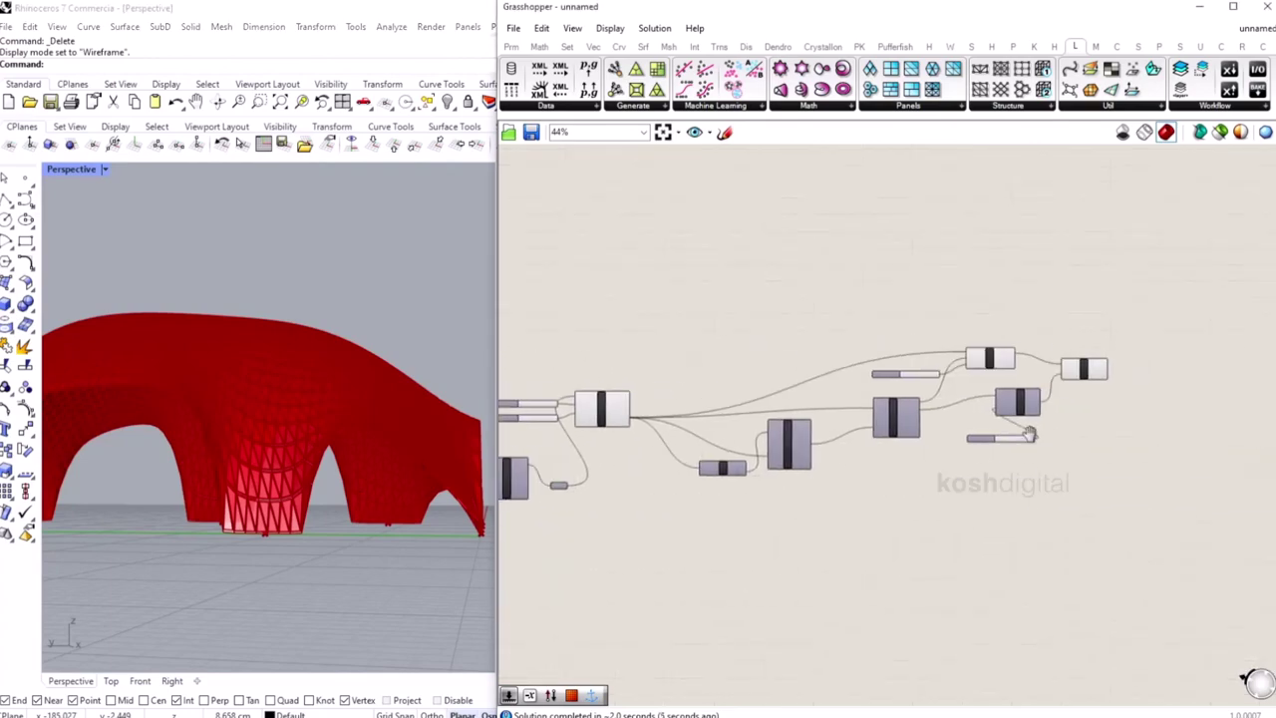
scroll(1011, 402, "up", 2)
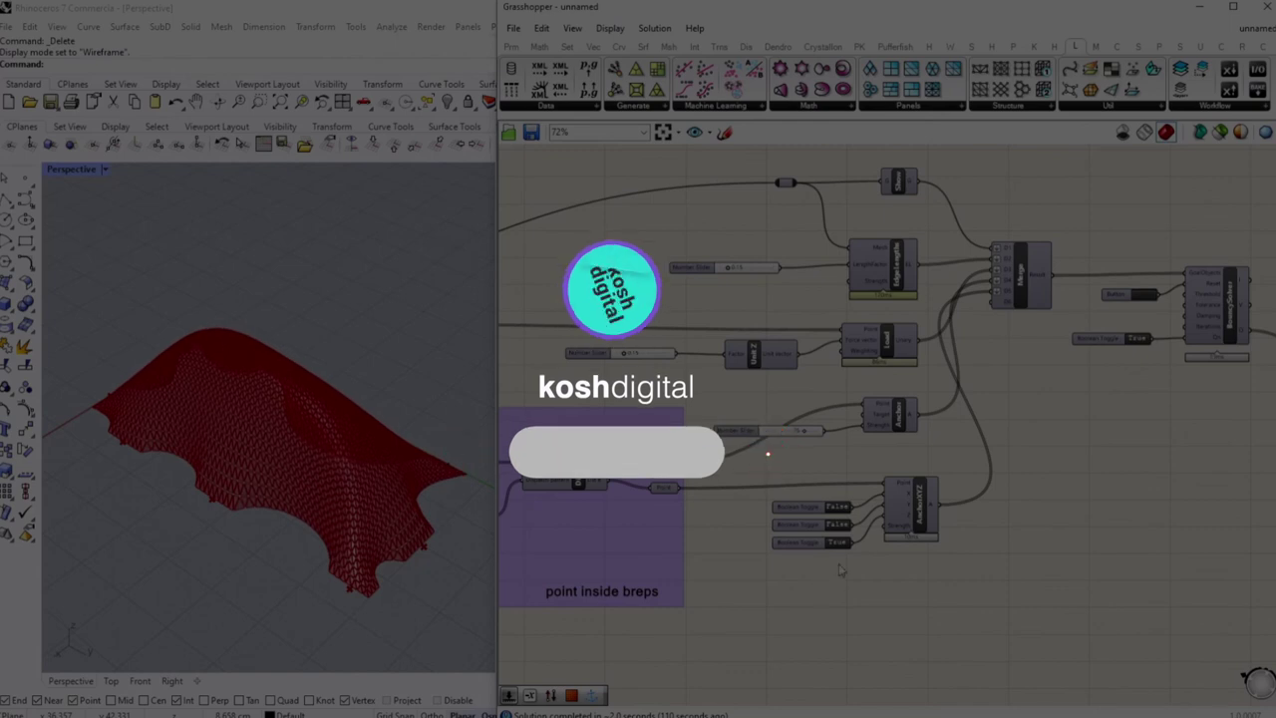
Set the three Boolean Toggles of AnchorXYZ to True, True and False, and reset the BouncySolver.
left_click(841, 508)
left_click(842, 526)
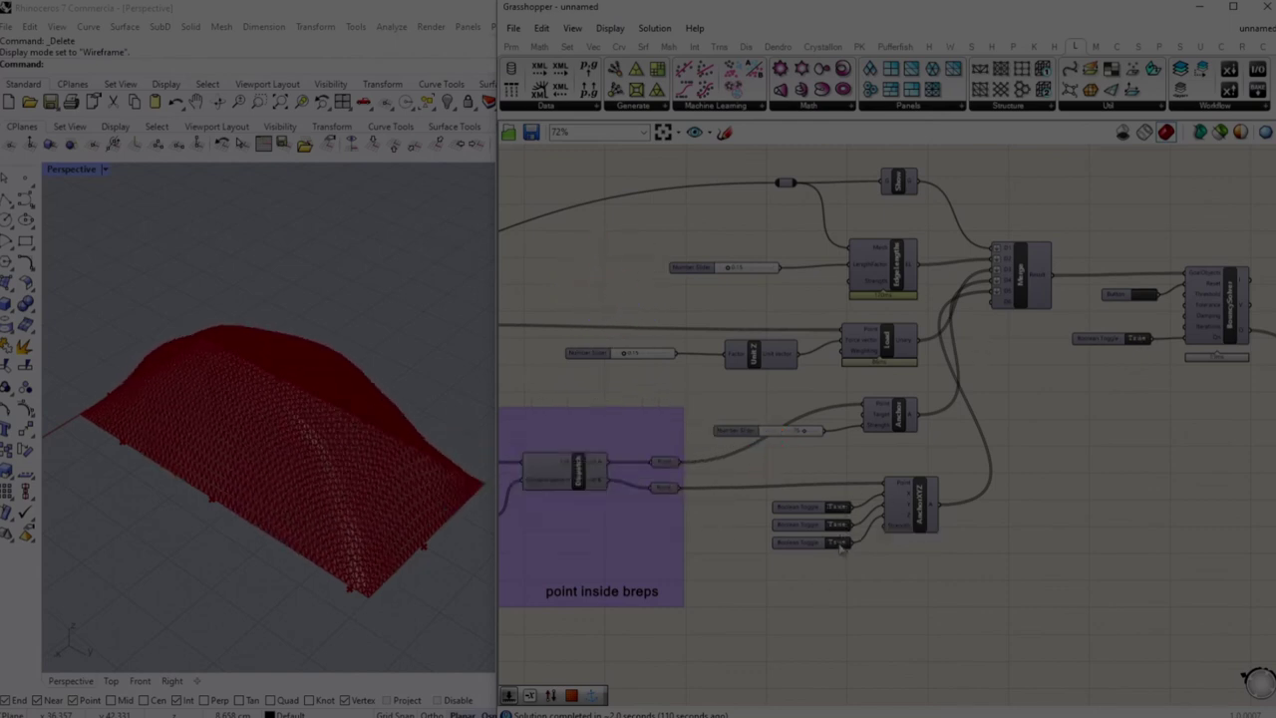
left_click(1145, 296)
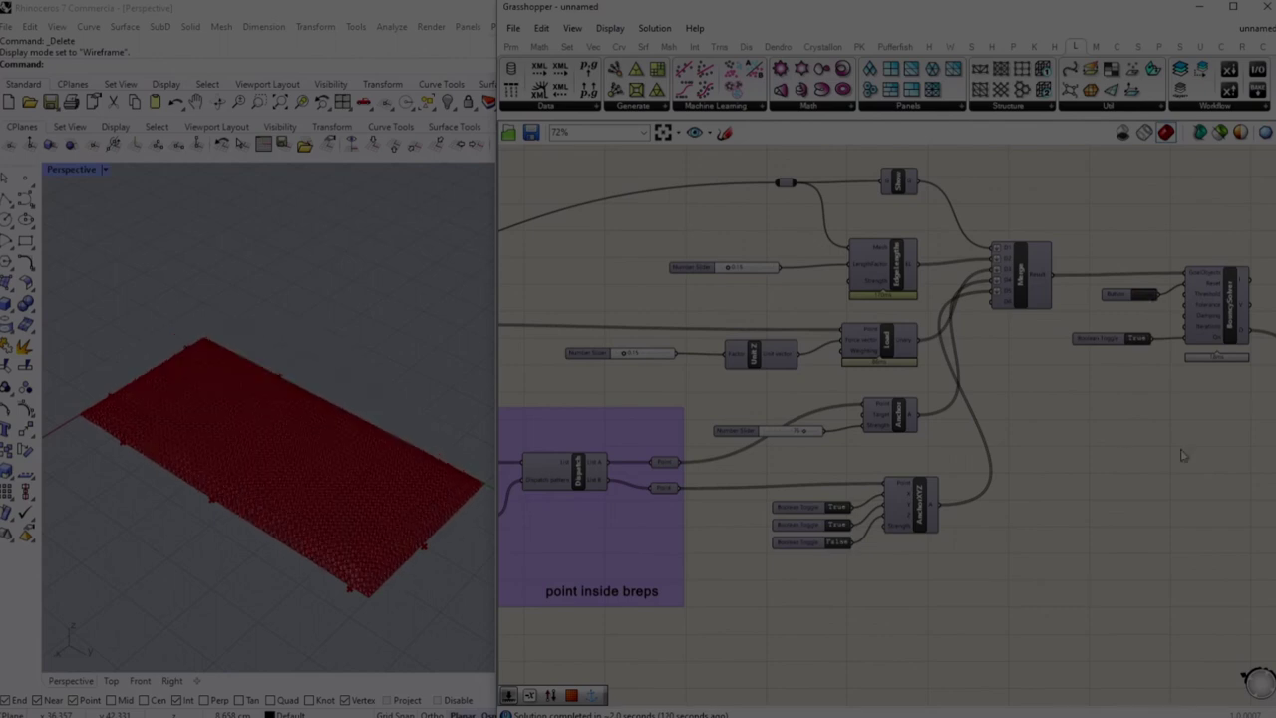